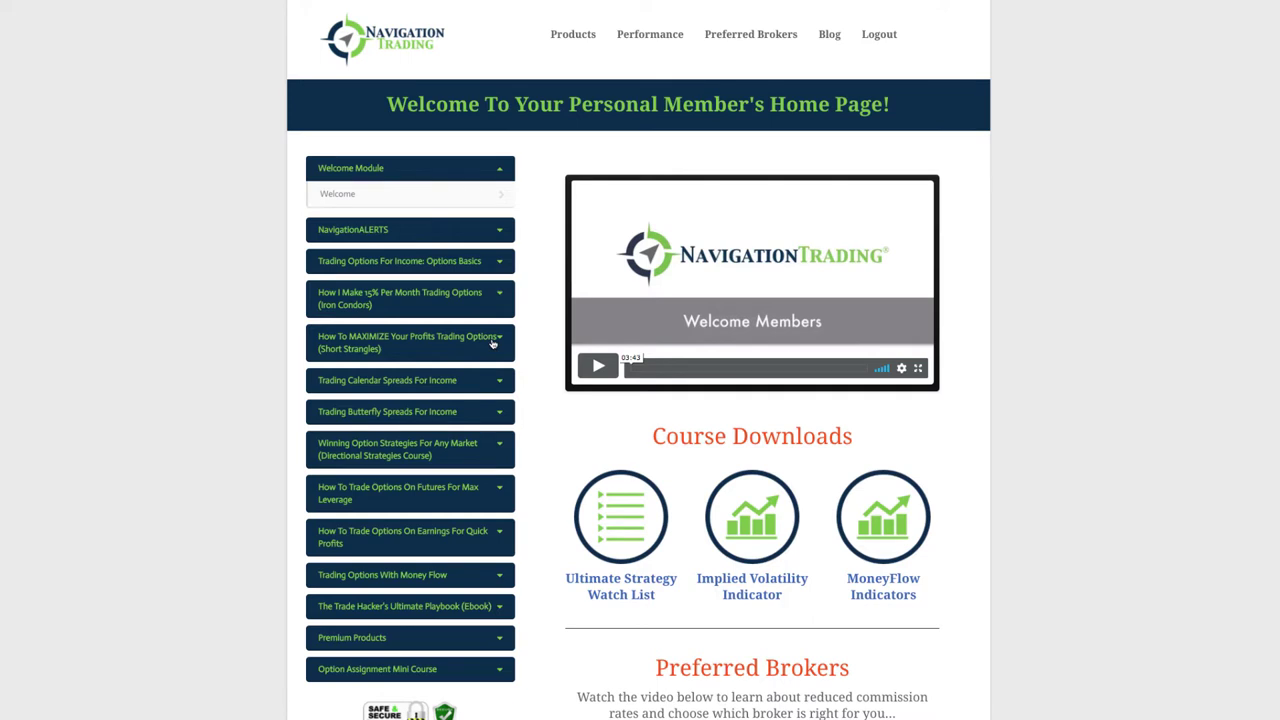
Review the lesson list of the How To MAXIMIZE Your Profits Trading Options (Short Strangles) course, and collapse it again
left_click(492, 343)
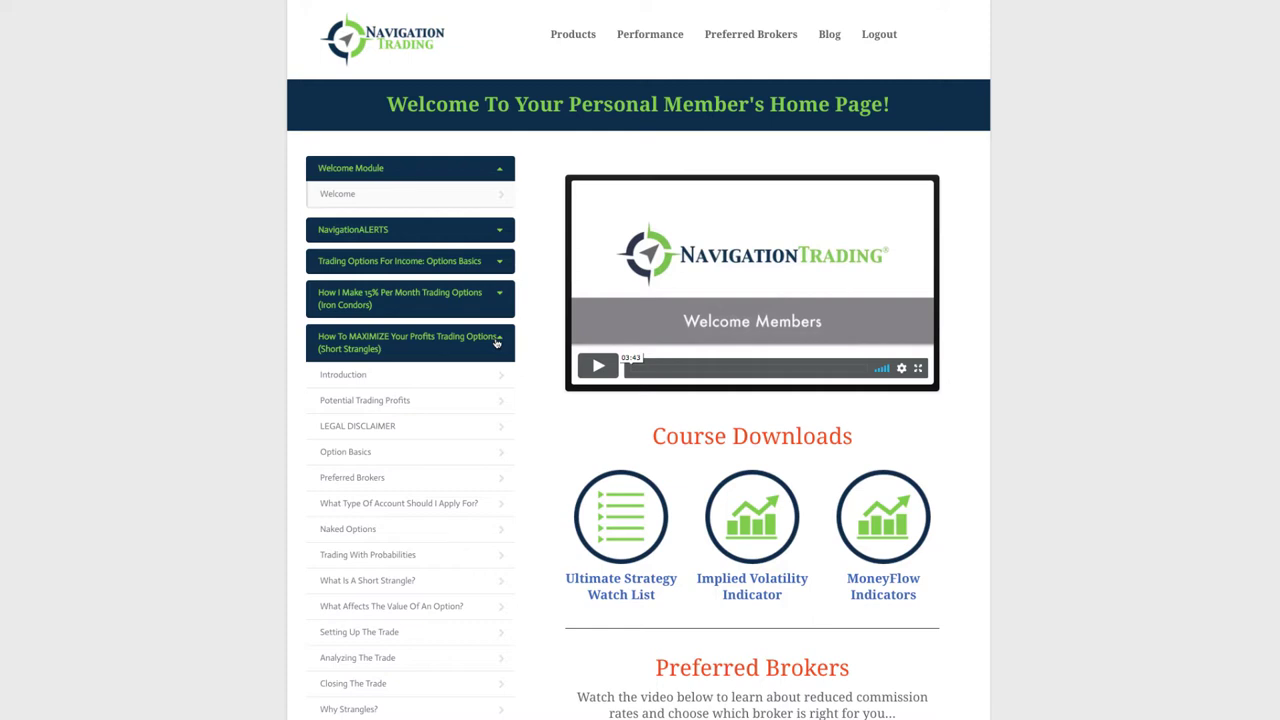
scroll(489, 363, "down", 4)
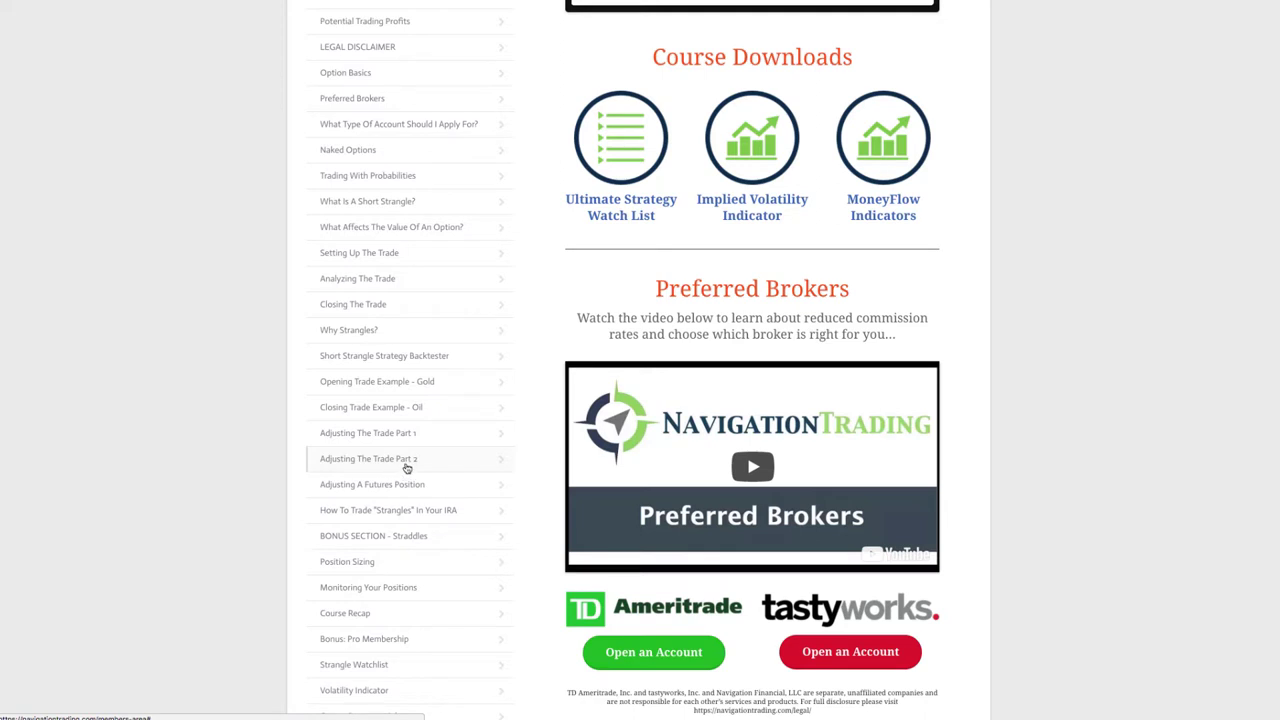
scroll(434, 391, "up", 3)
left_click(499, 292)
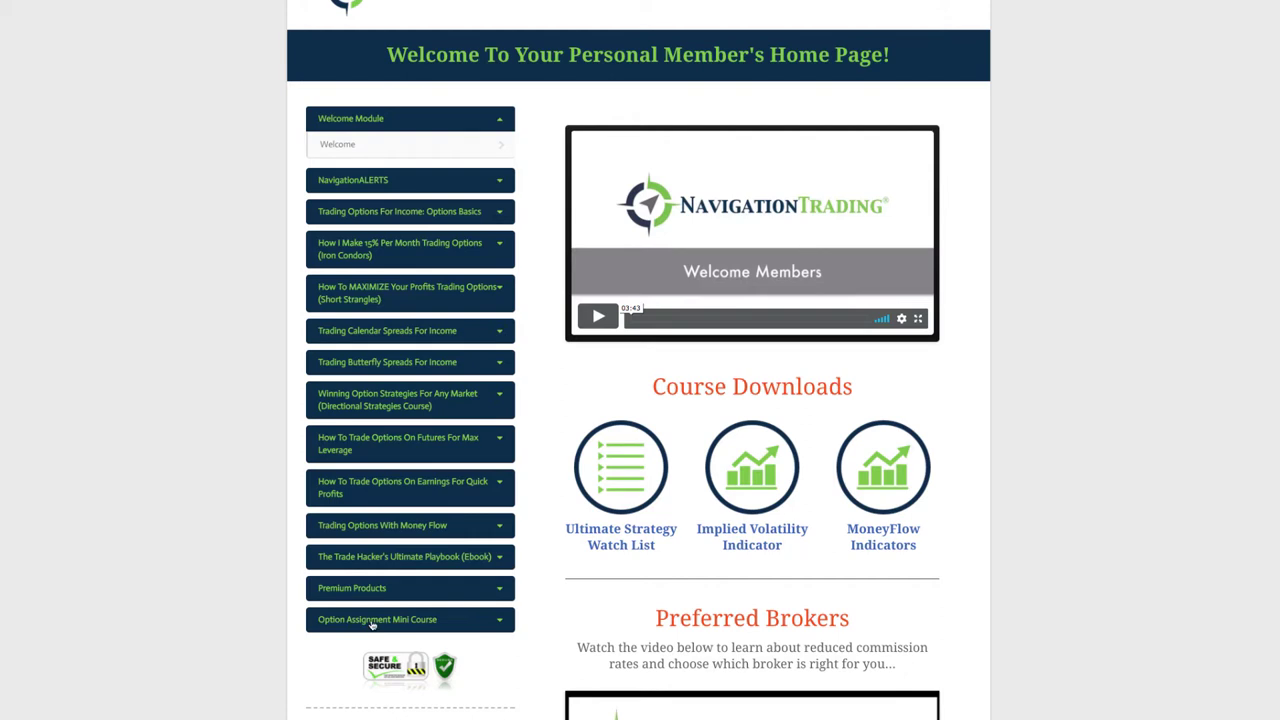
Review the lesson list of the Option Assignment Mini Course, and collapse it again
scroll(380, 578, "down", 2)
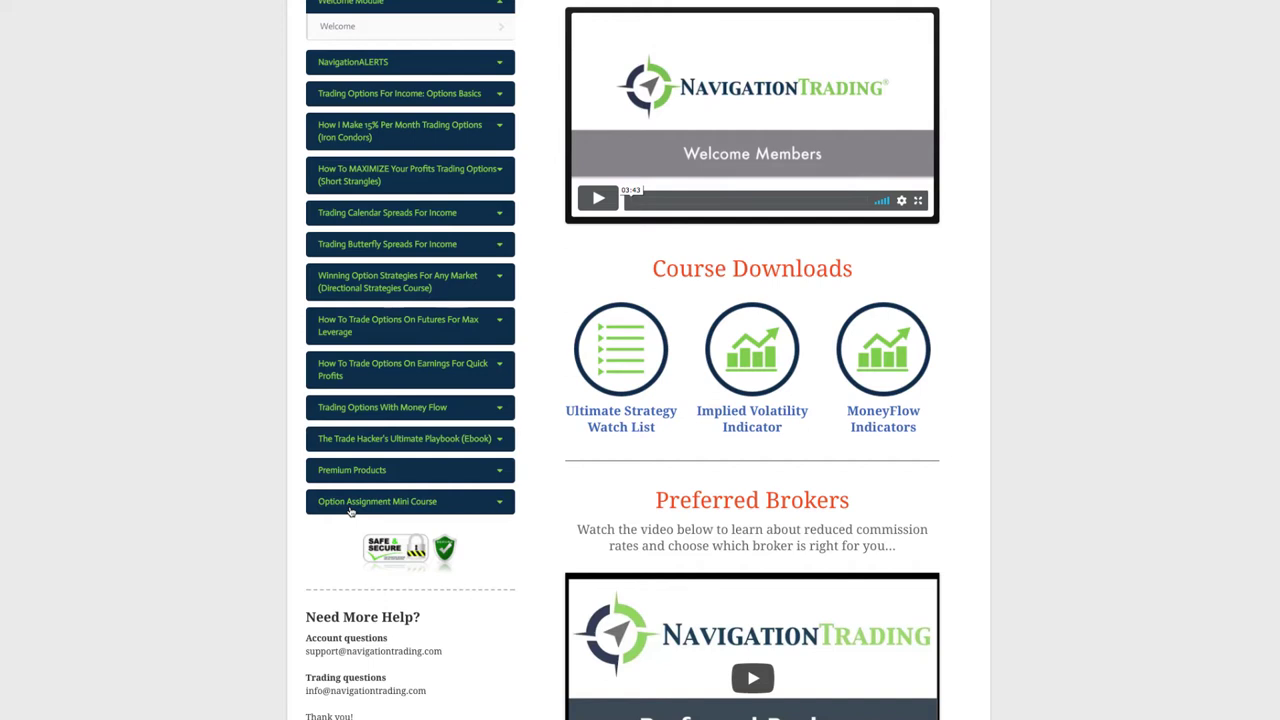
left_click(505, 507)
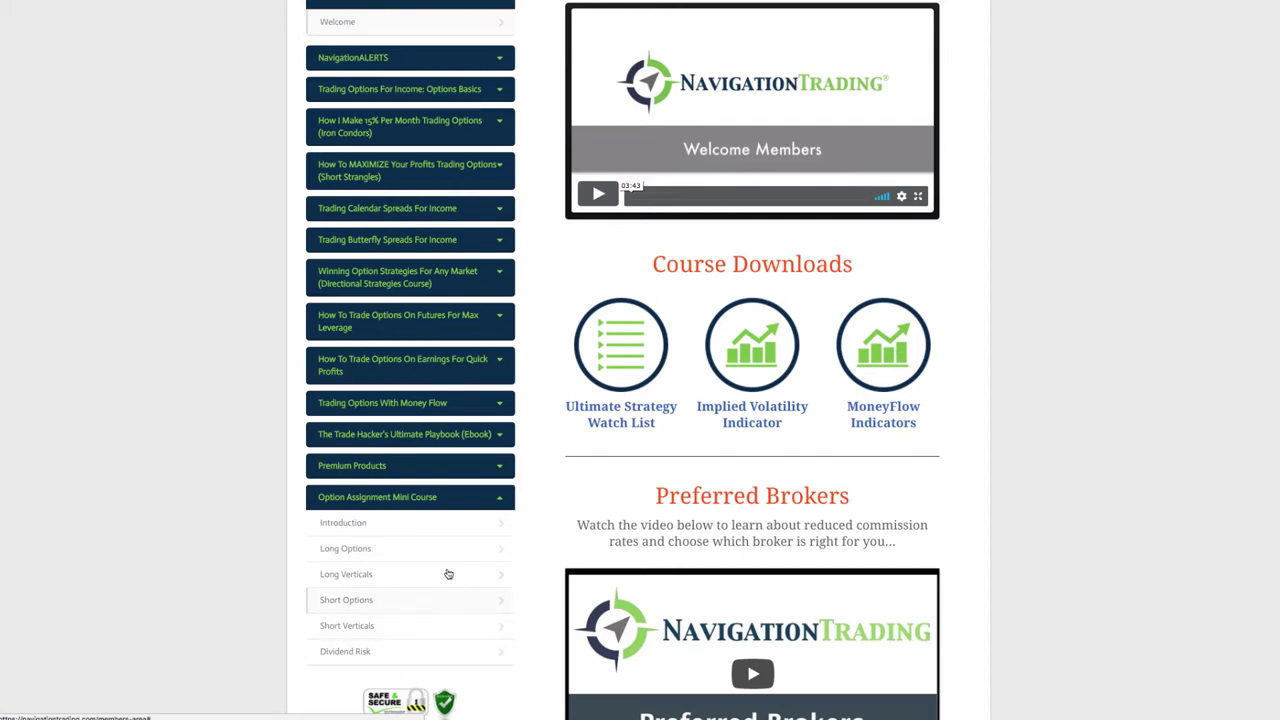
left_click(501, 501)
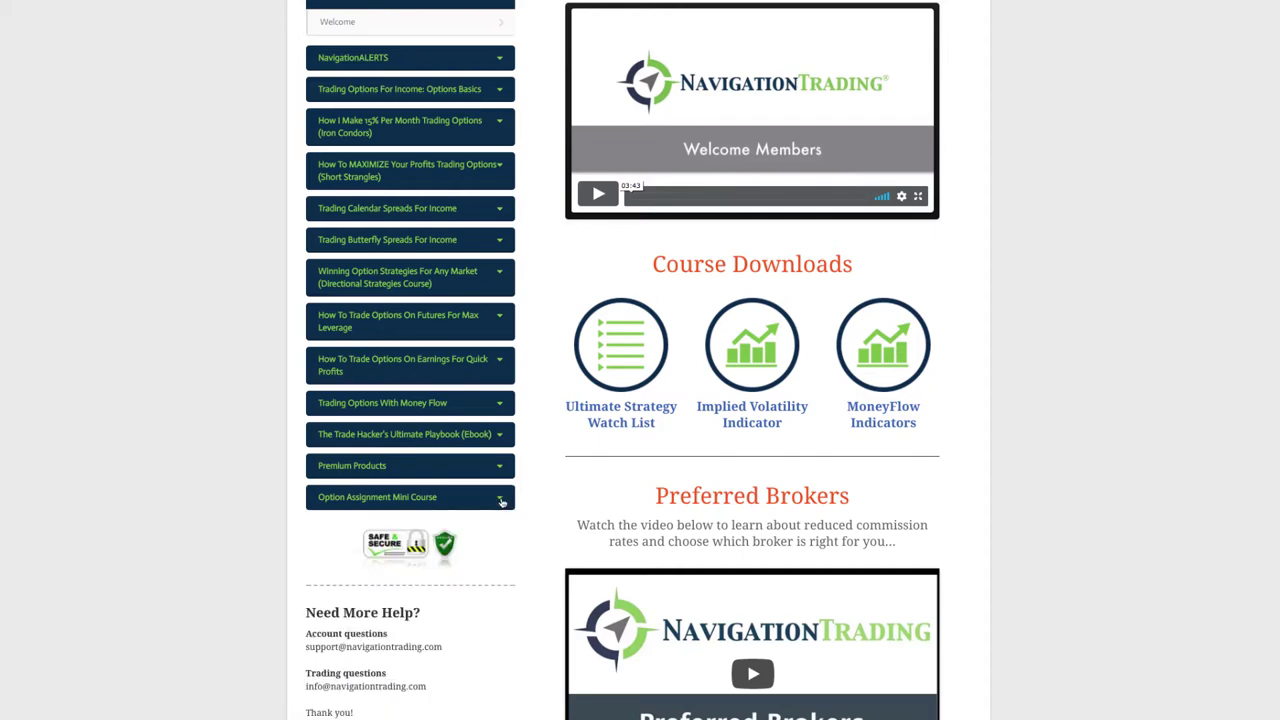
scroll(501, 506, "up", 1)
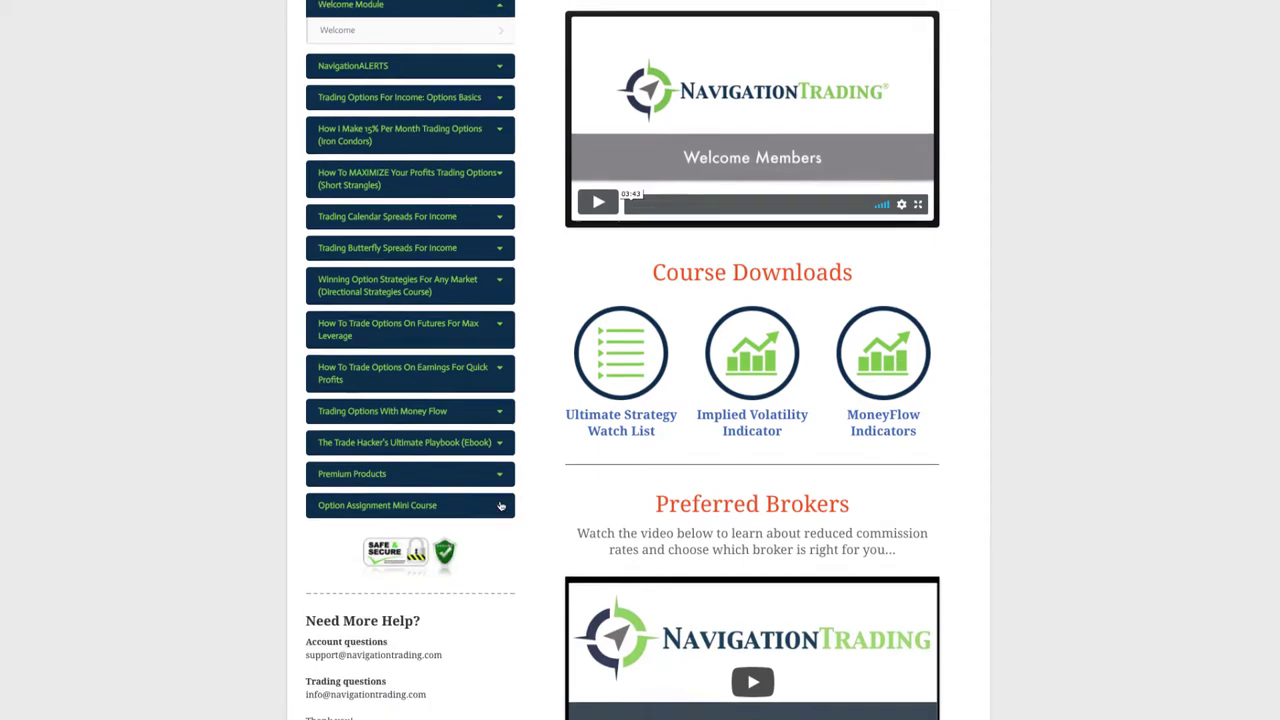
Open the NavigationALERTS trade alerts, find the 1/22/2018 Nat Gas alert and highlight its CLOSING/ADJUSTING TRADE heading
scroll(501, 506, "up", 3)
left_click(498, 233)
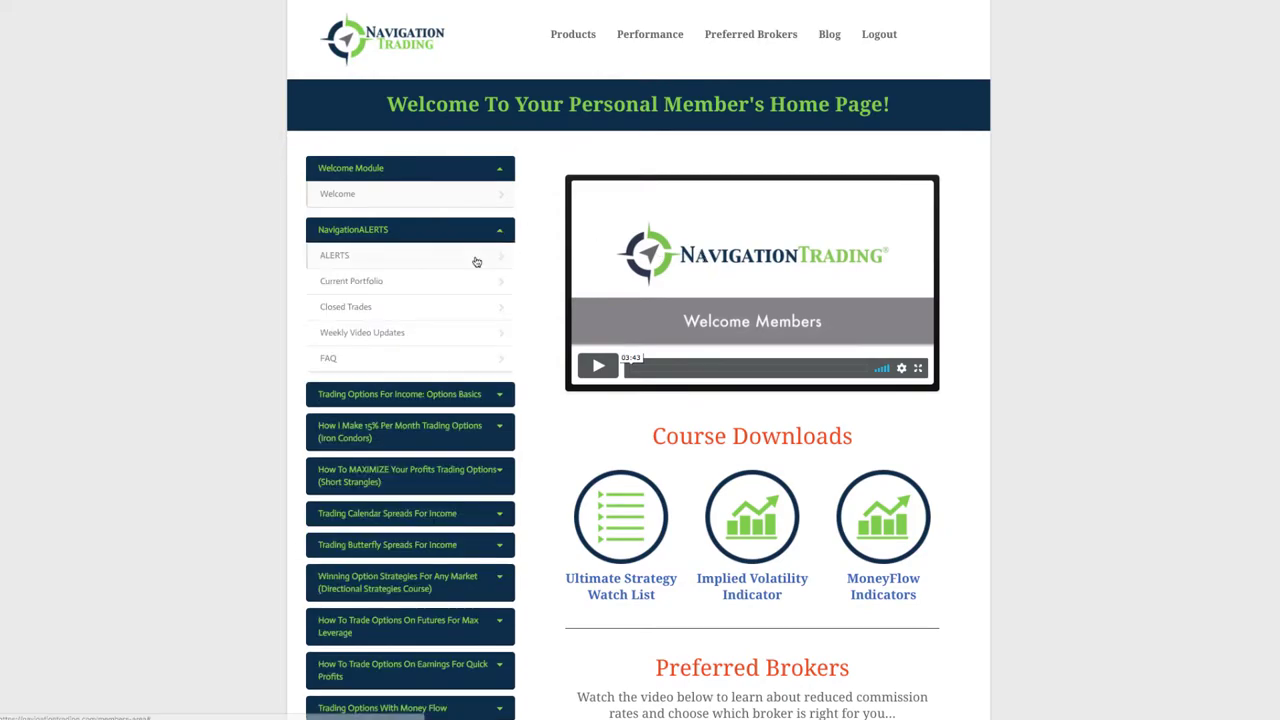
left_click(477, 260)
scroll(712, 373, "down", 10)
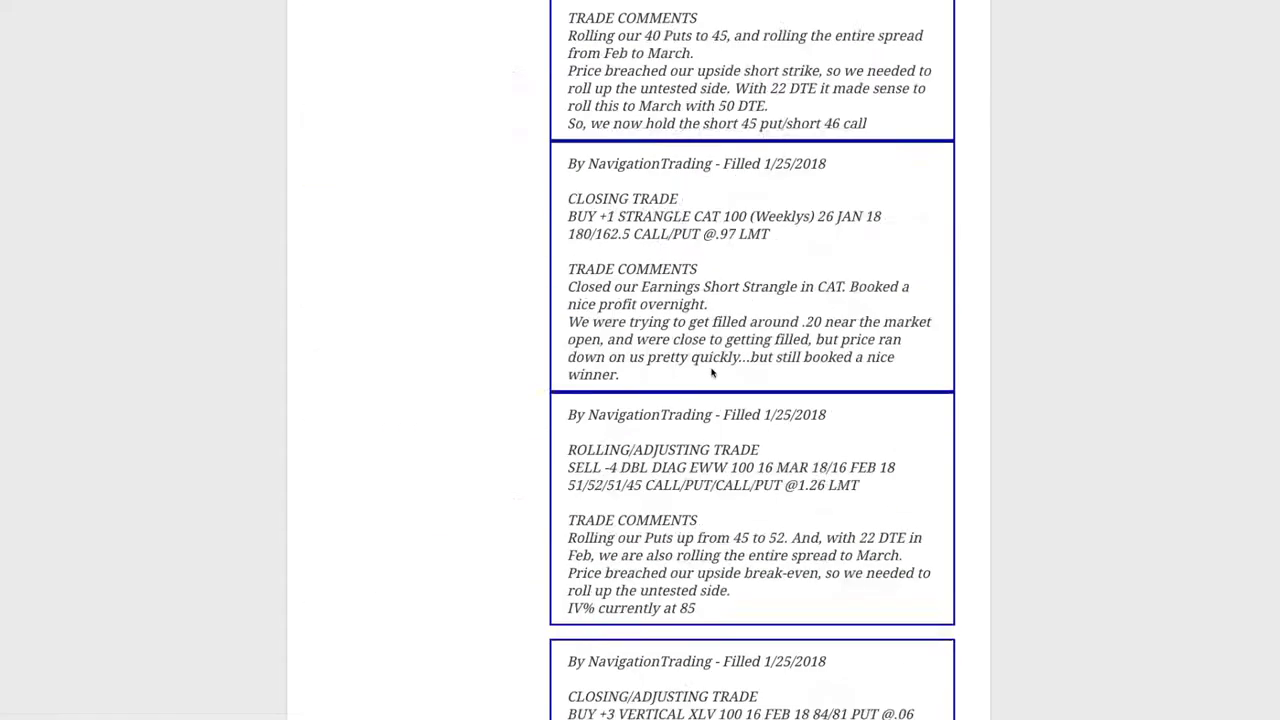
scroll(712, 373, "down", 15)
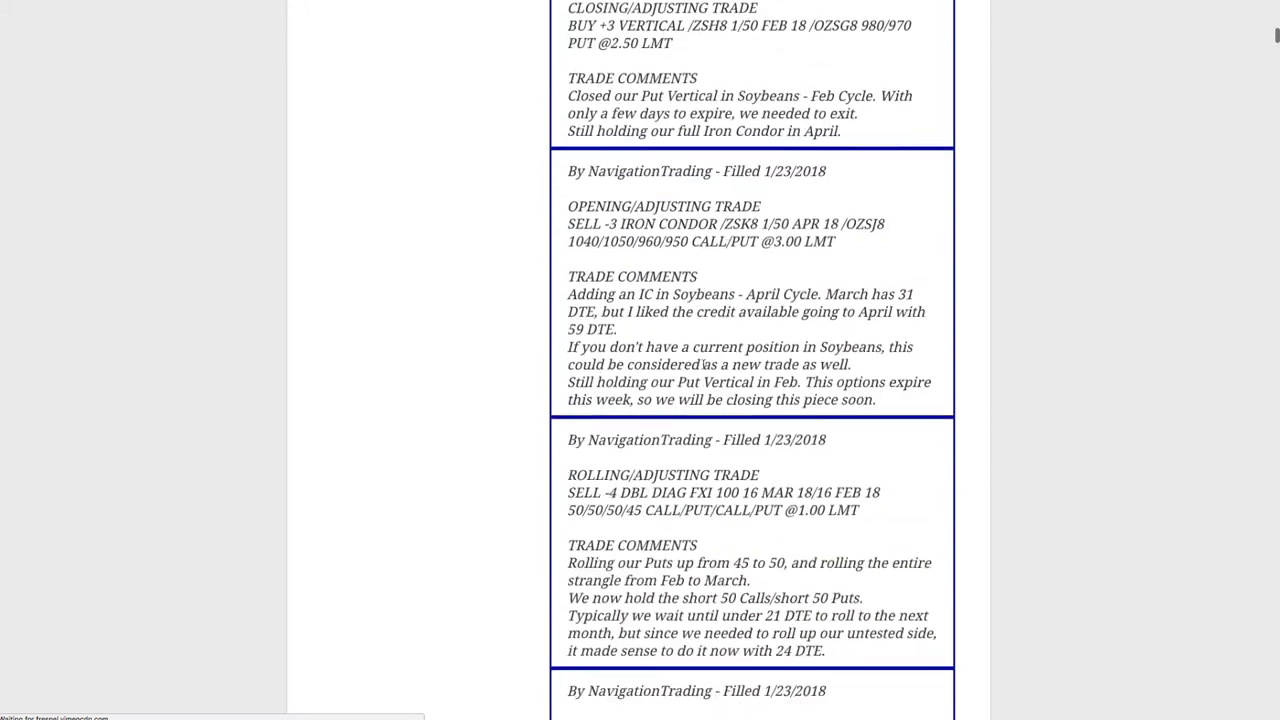
scroll(703, 365, "down", 13)
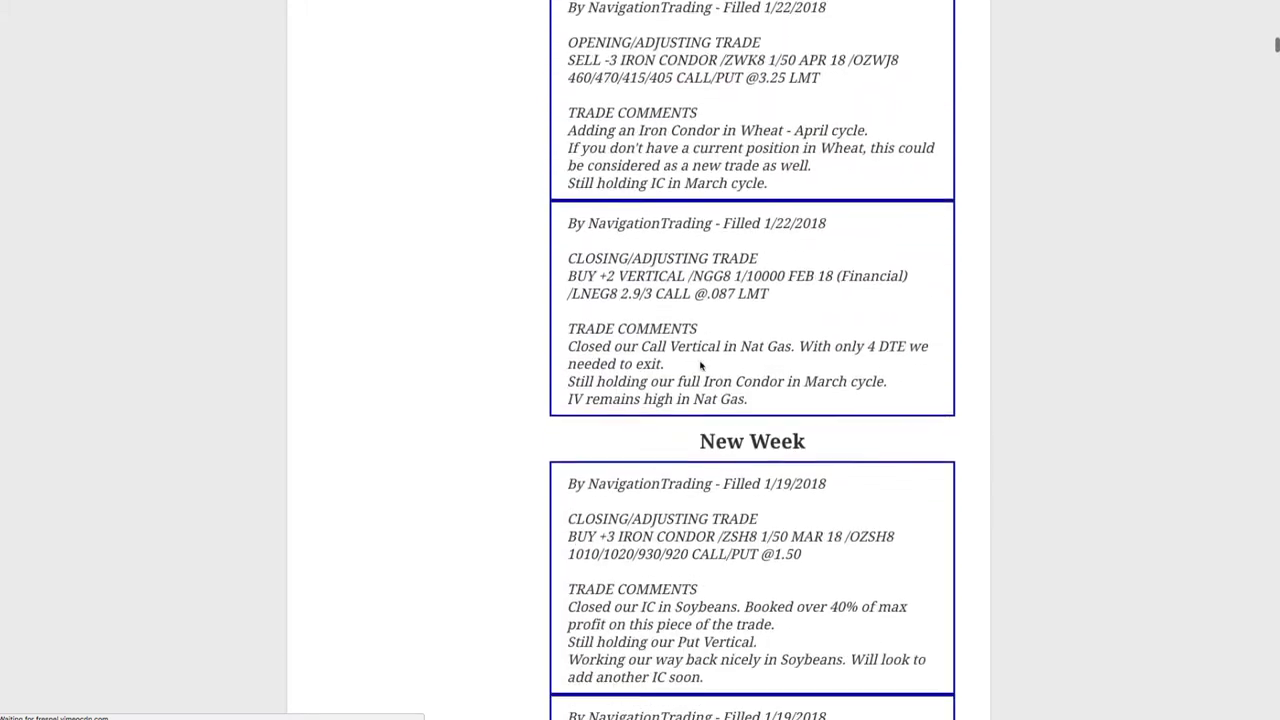
scroll(700, 366, "up", 3)
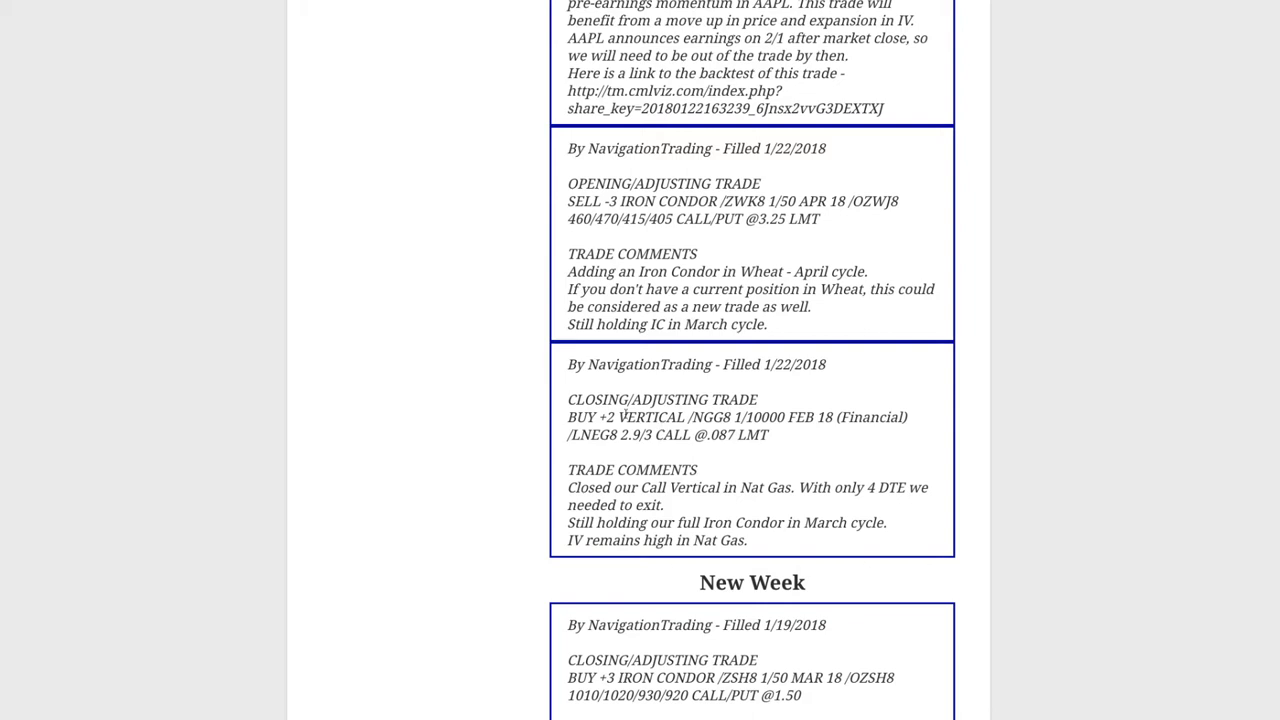
left_click_drag(567, 399, 786, 404)
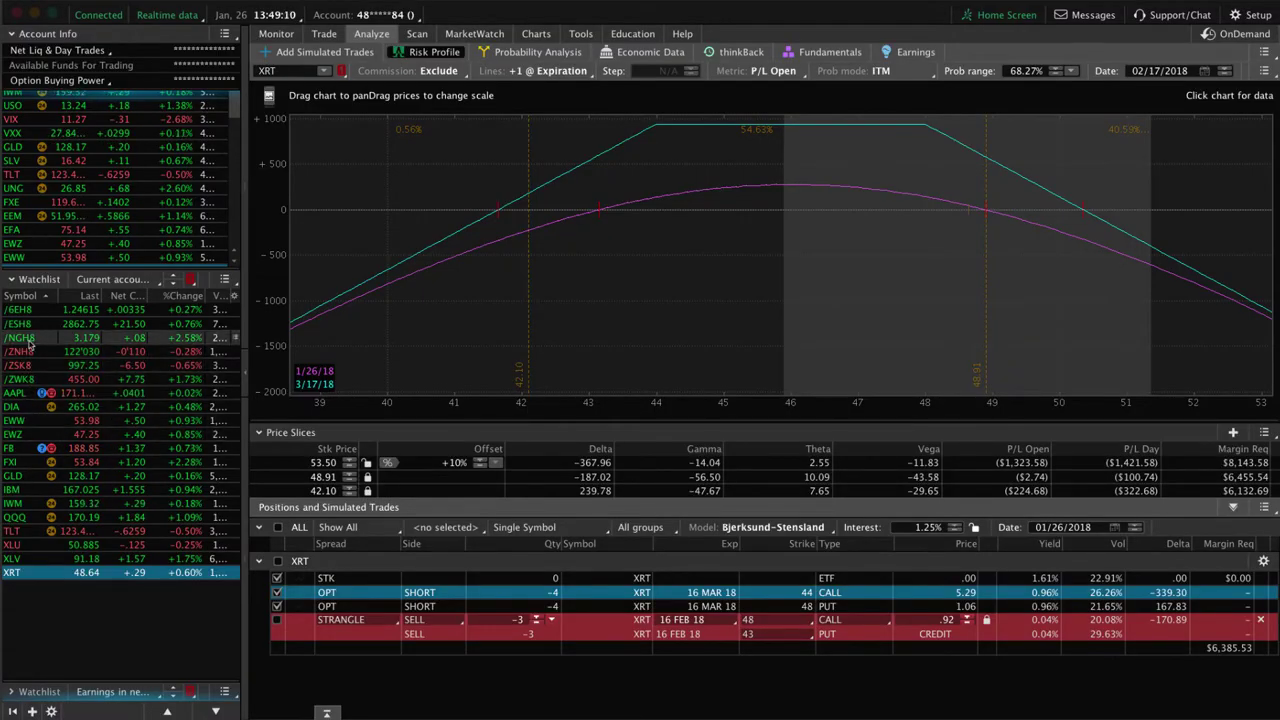
Switch to thinkorswim, examine the risk profile of the /NGH8 position across a wider price range, and display the UNG chart
left_click(24, 338)
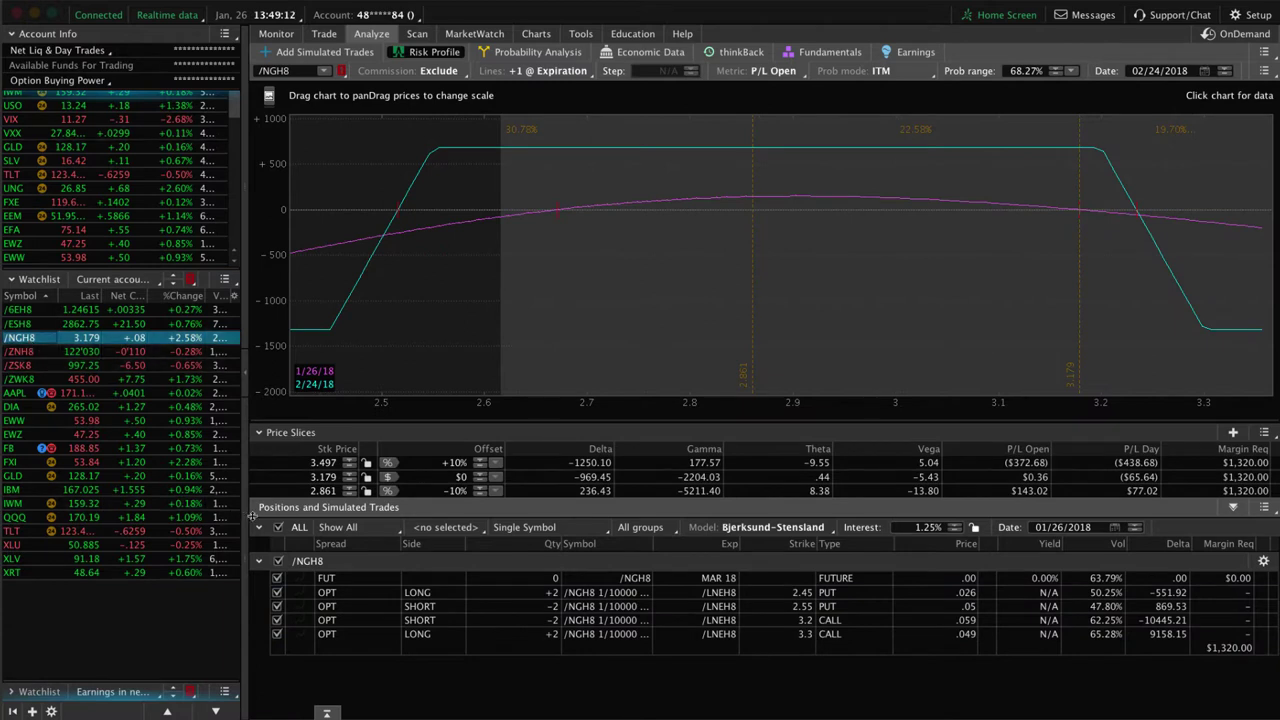
left_click_drag(1055, 418, 842, 420)
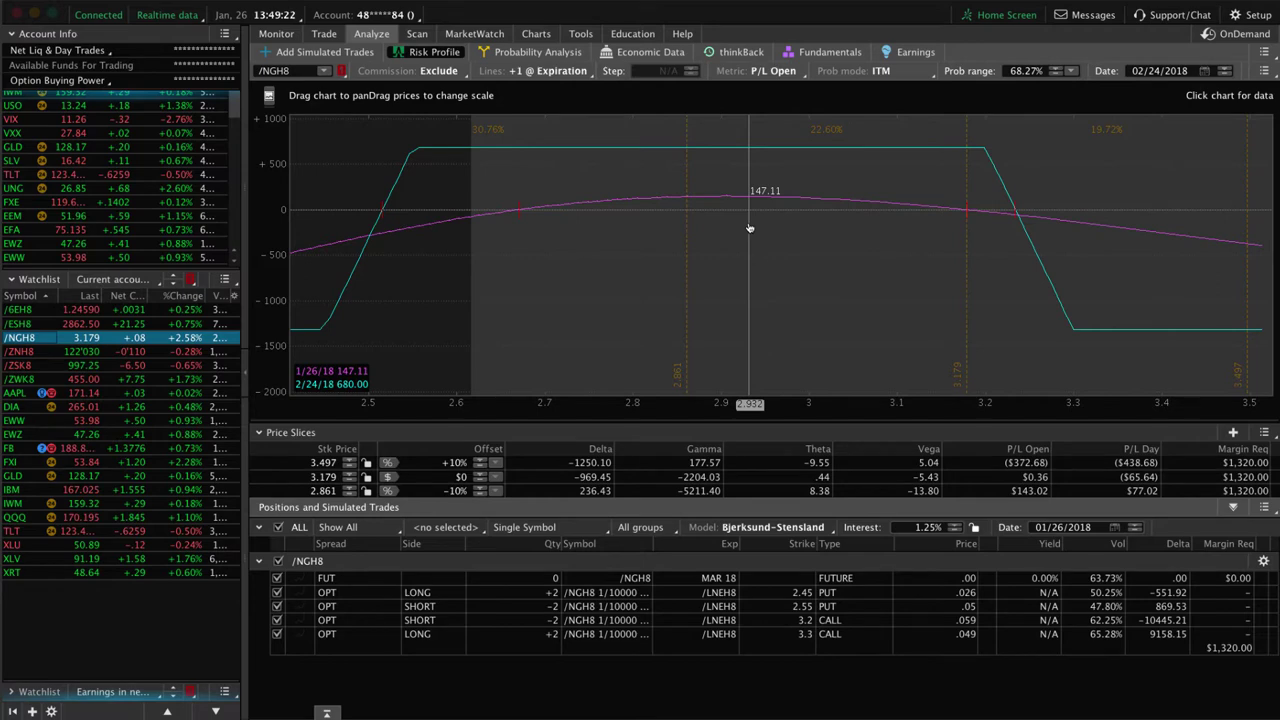
left_click(40, 188)
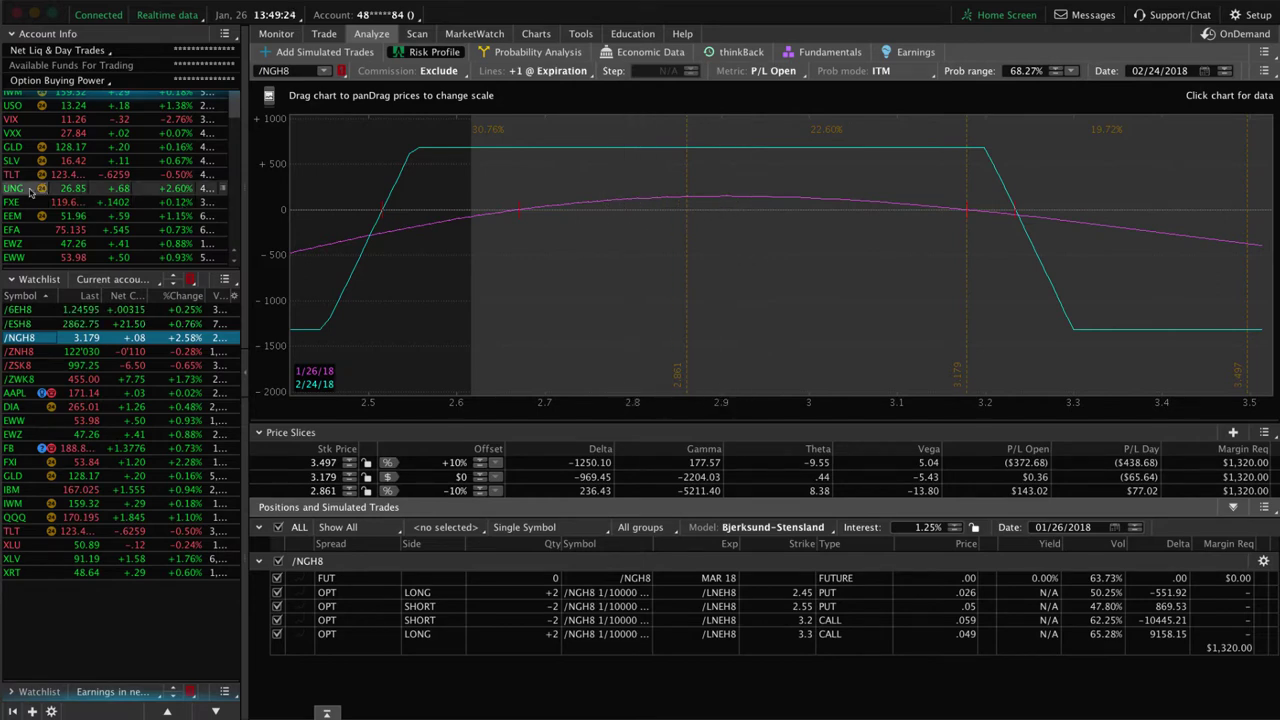
left_click(536, 33)
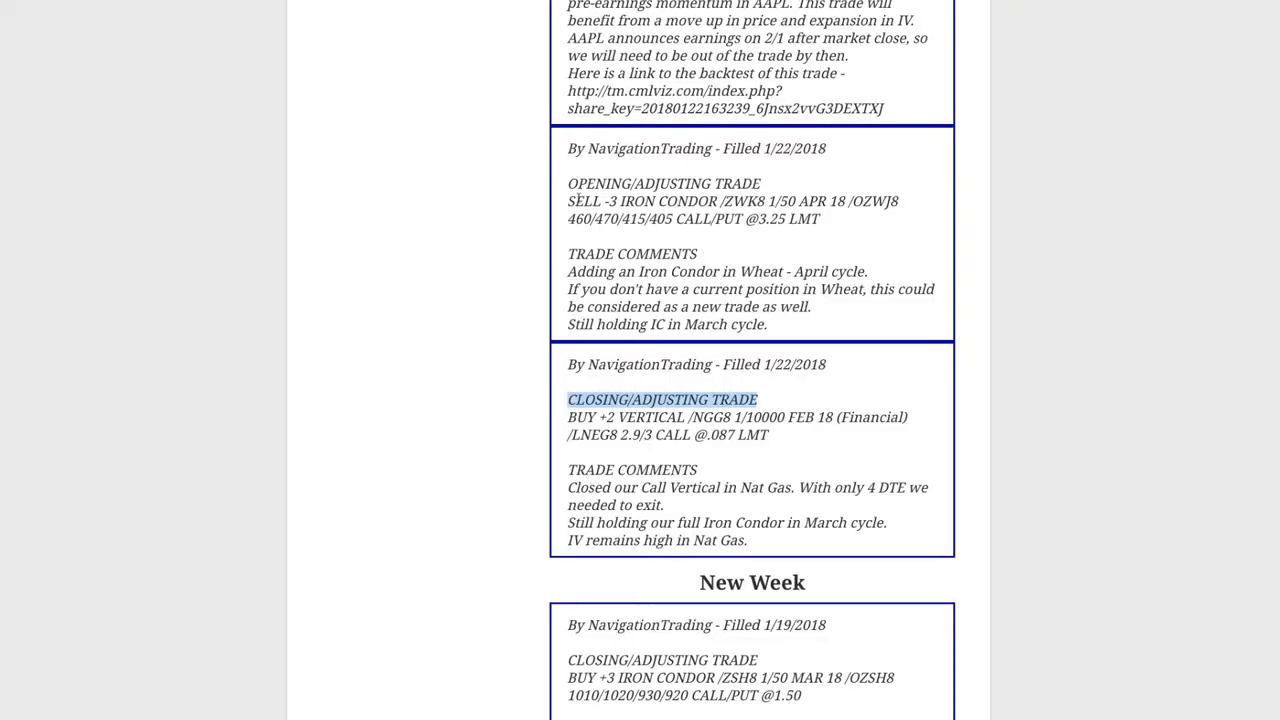
Highlight "SELL -3 IRON CONDOR" in the wheat alert, and view the /ZWK8 chart and risk profile in thinkorswim
left_click_drag(569, 200, 718, 201)
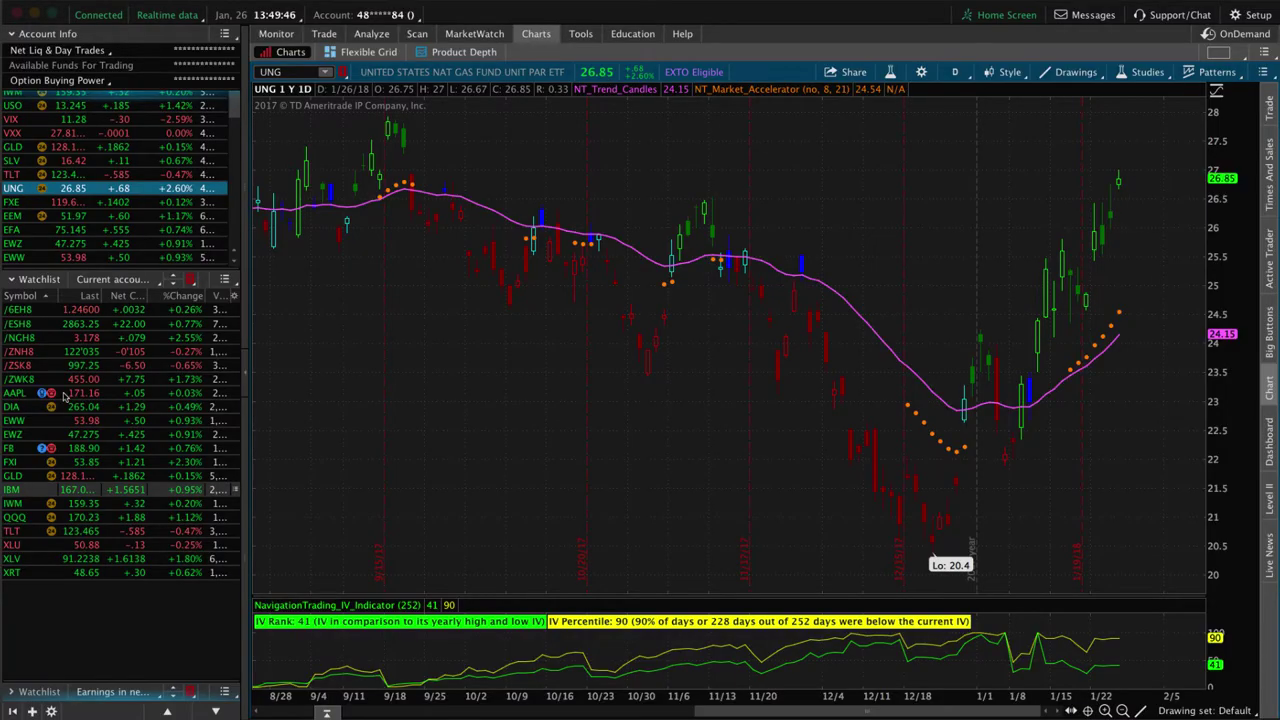
left_click(20, 379)
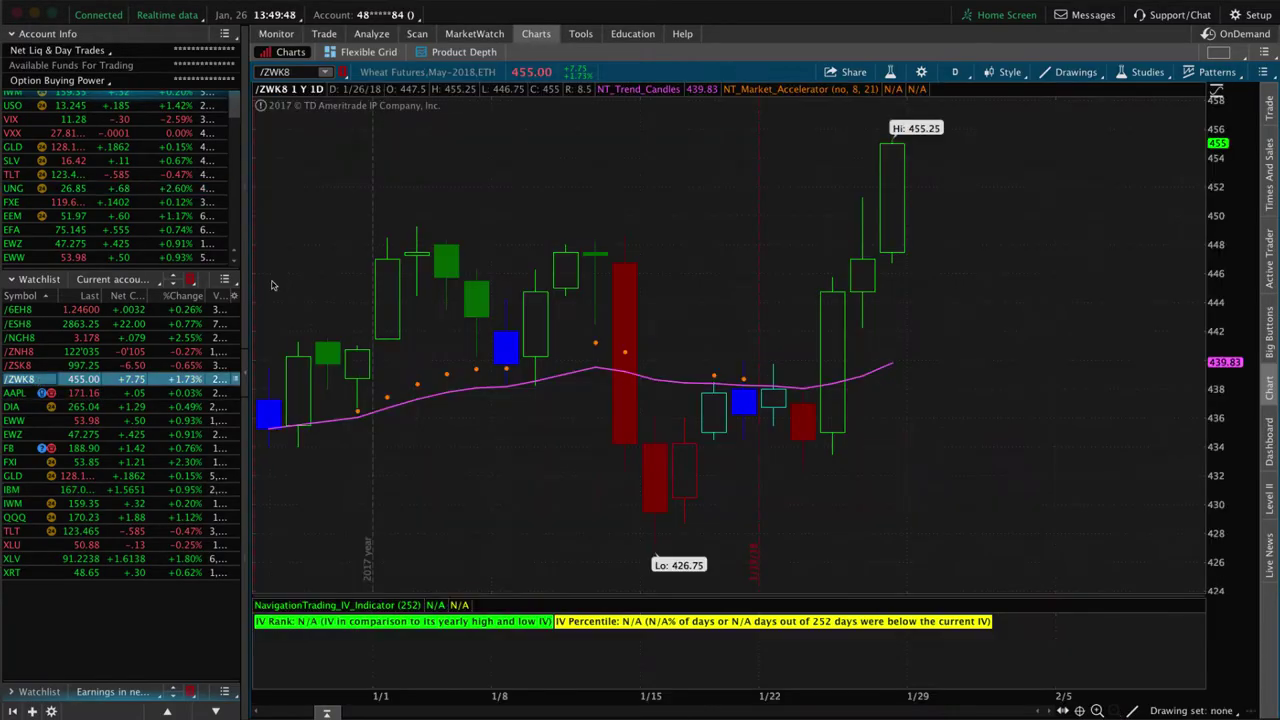
left_click(370, 34)
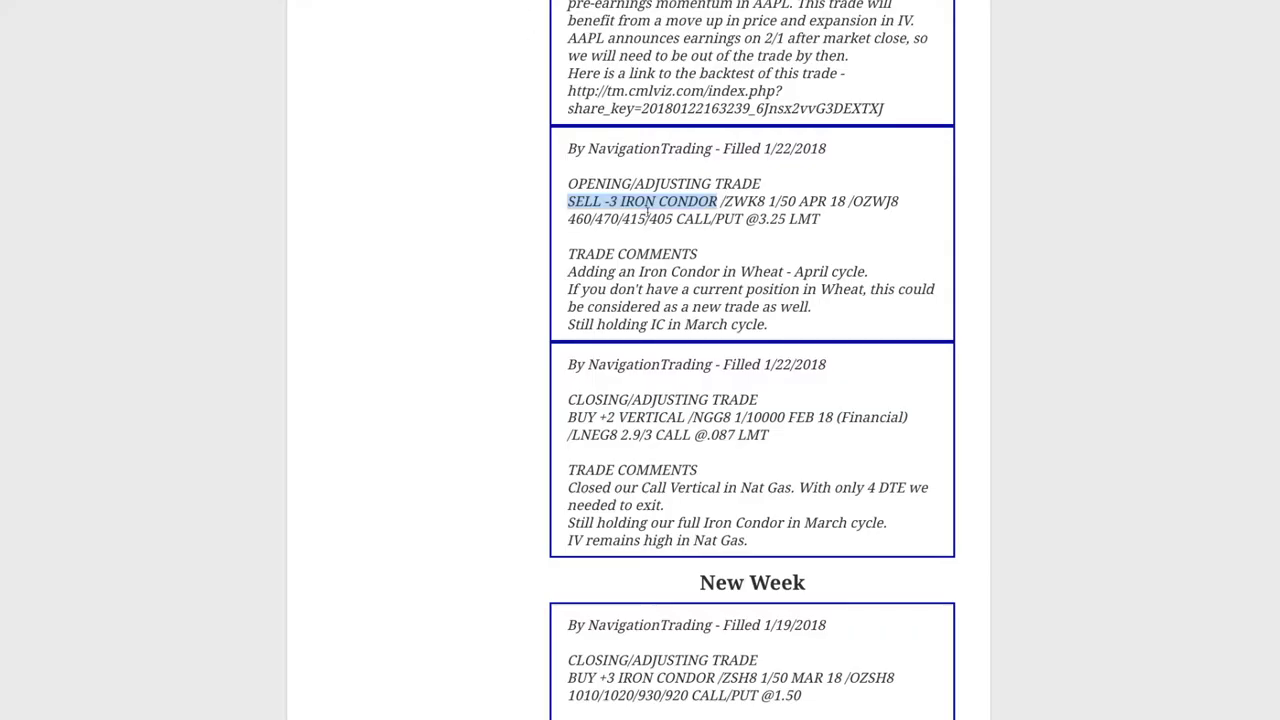
Highlight "Pre-Earnings Long Call - BUY +2 AAPL" in its alert, and view the AAPL risk profile and chart in thinkorswim
left_click(647, 209)
scroll(645, 213, "up", 1)
scroll(647, 213, "up", 2)
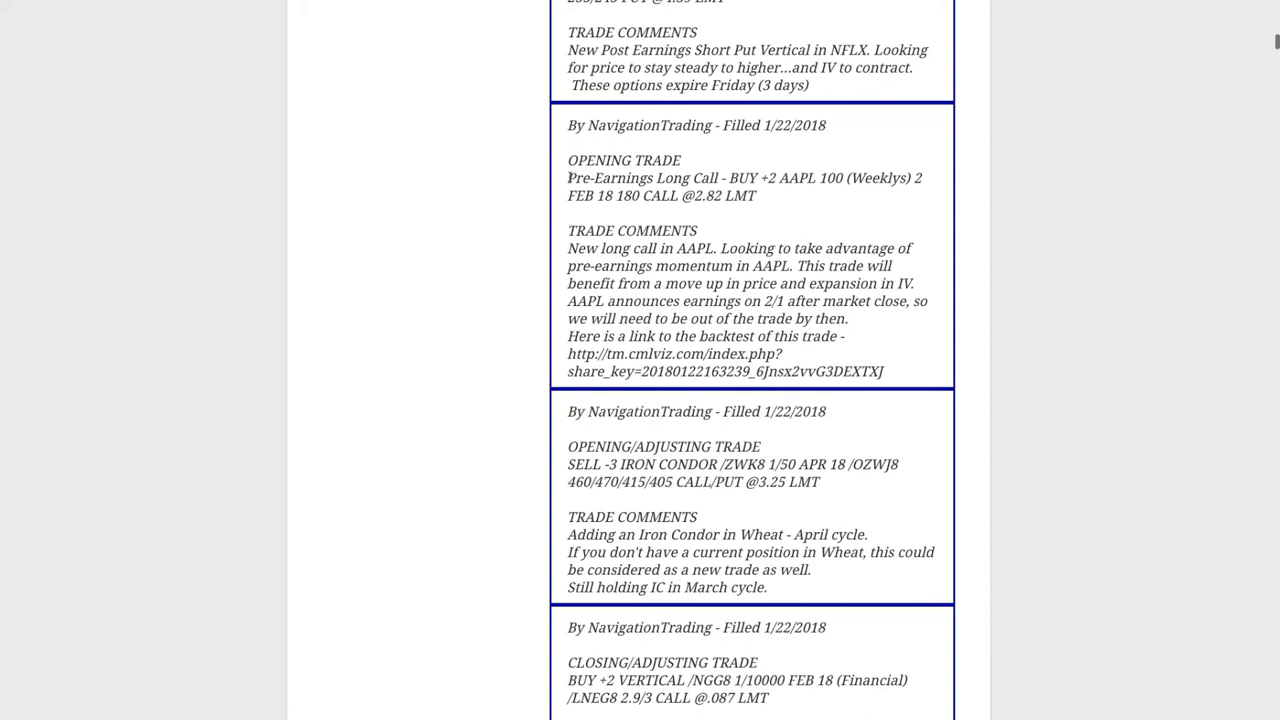
left_click_drag(567, 178, 816, 178)
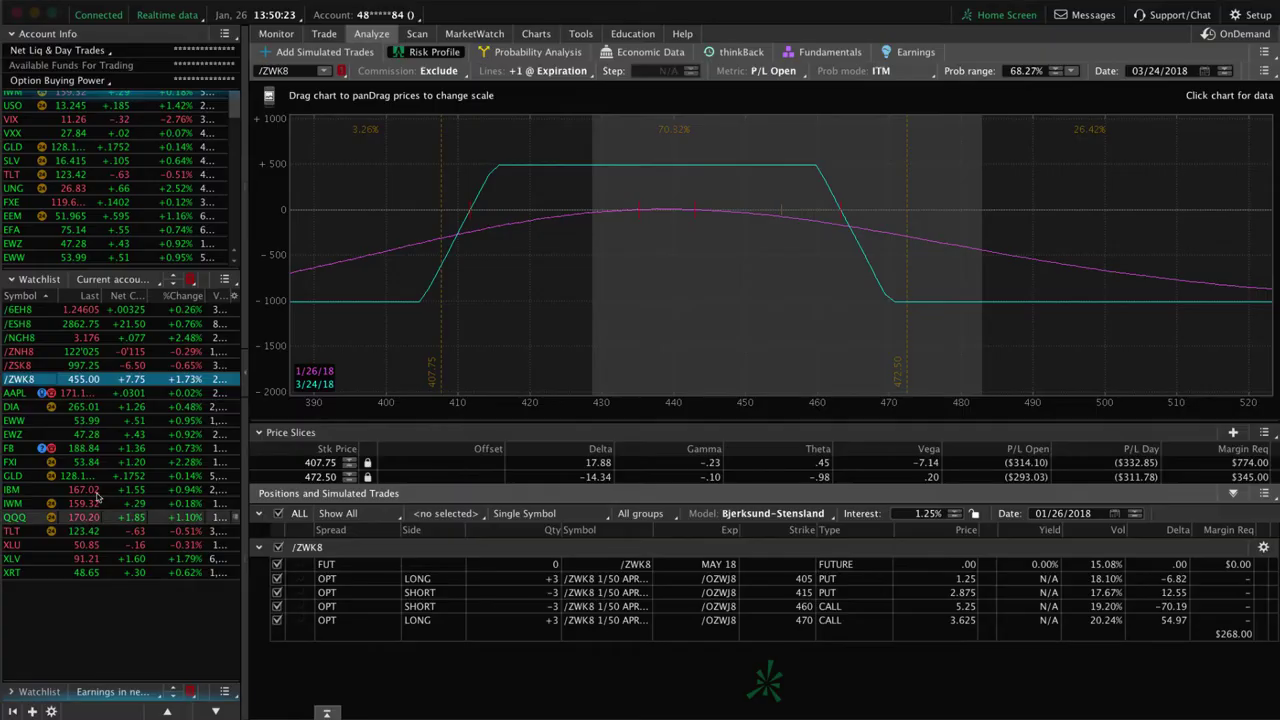
left_click(27, 394)
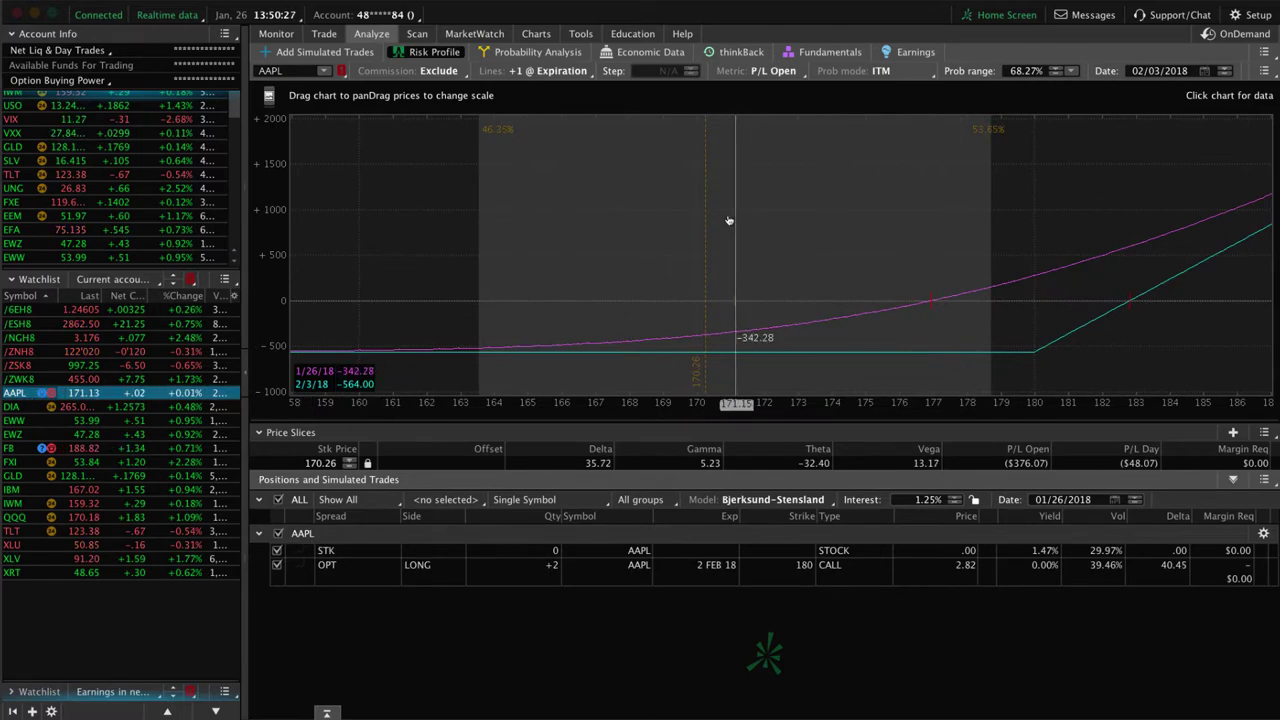
left_click(540, 35)
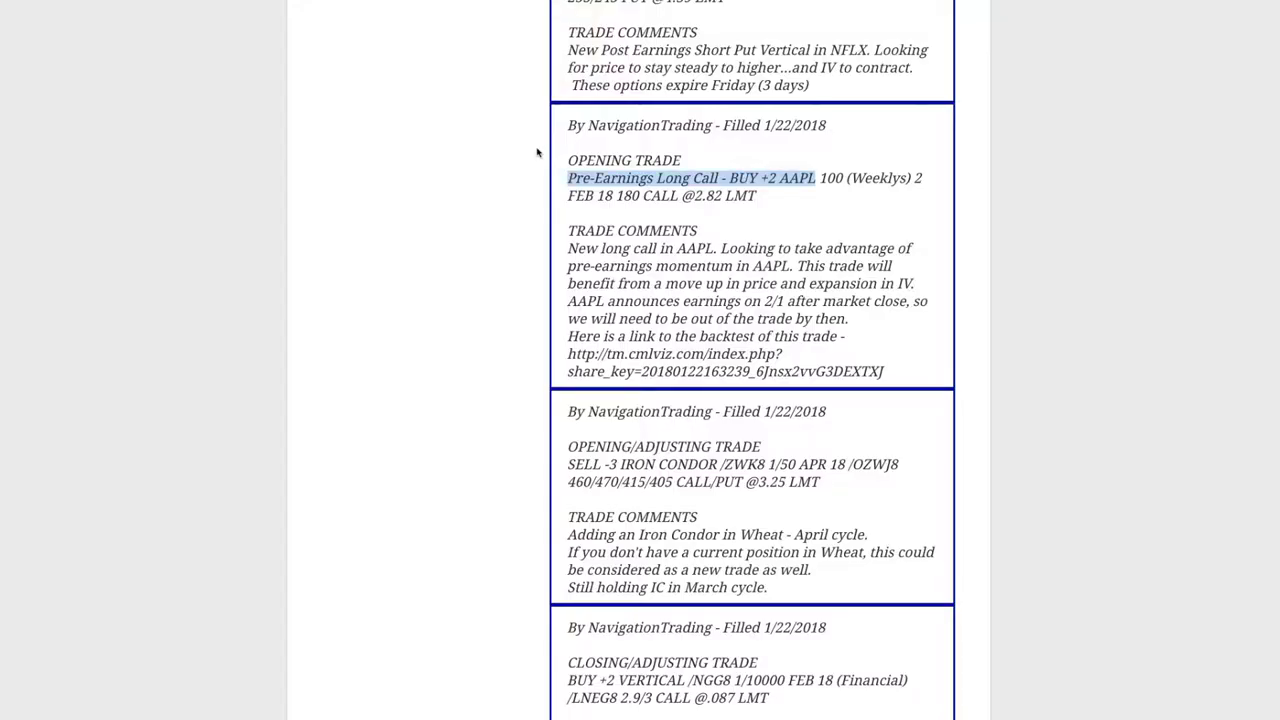
Find the NFLX opening trade alert and highlight its vertical order text and "New Post Earnings Short Put Vertical in NFLX" comment
left_click(604, 214)
scroll(605, 211, "up", 1)
scroll(605, 211, "up", 2)
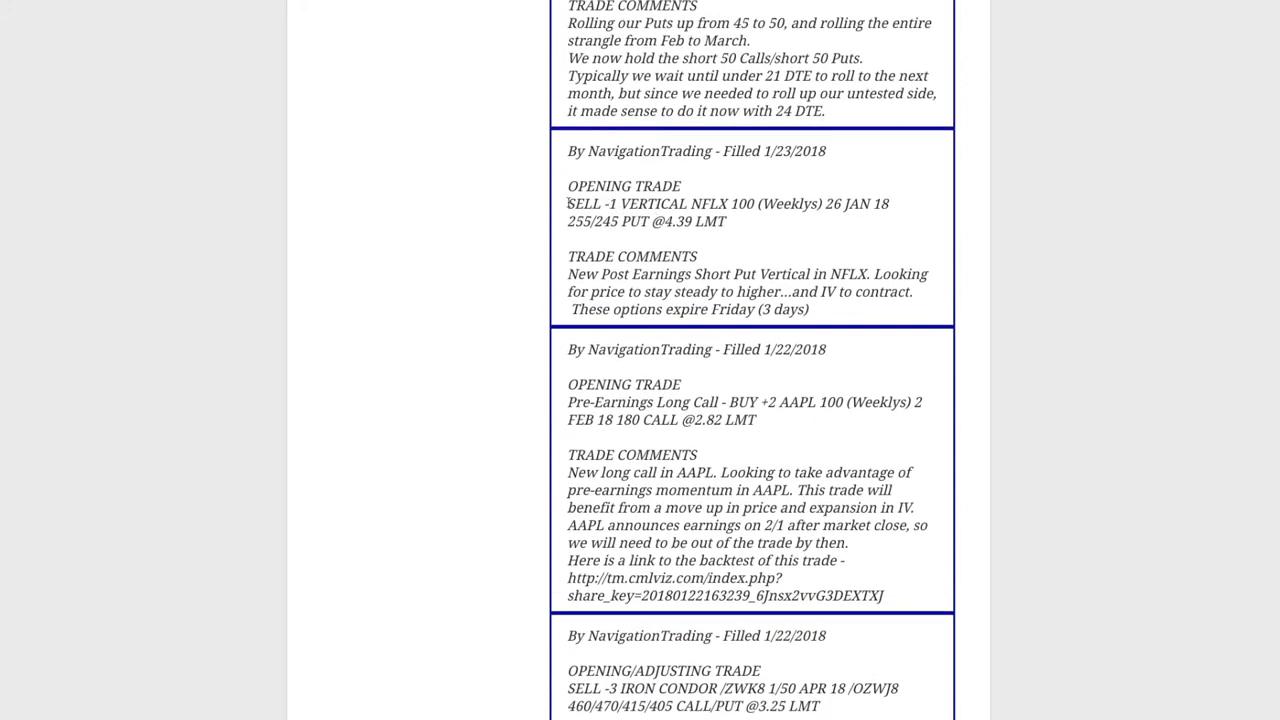
left_click_drag(568, 203, 746, 204)
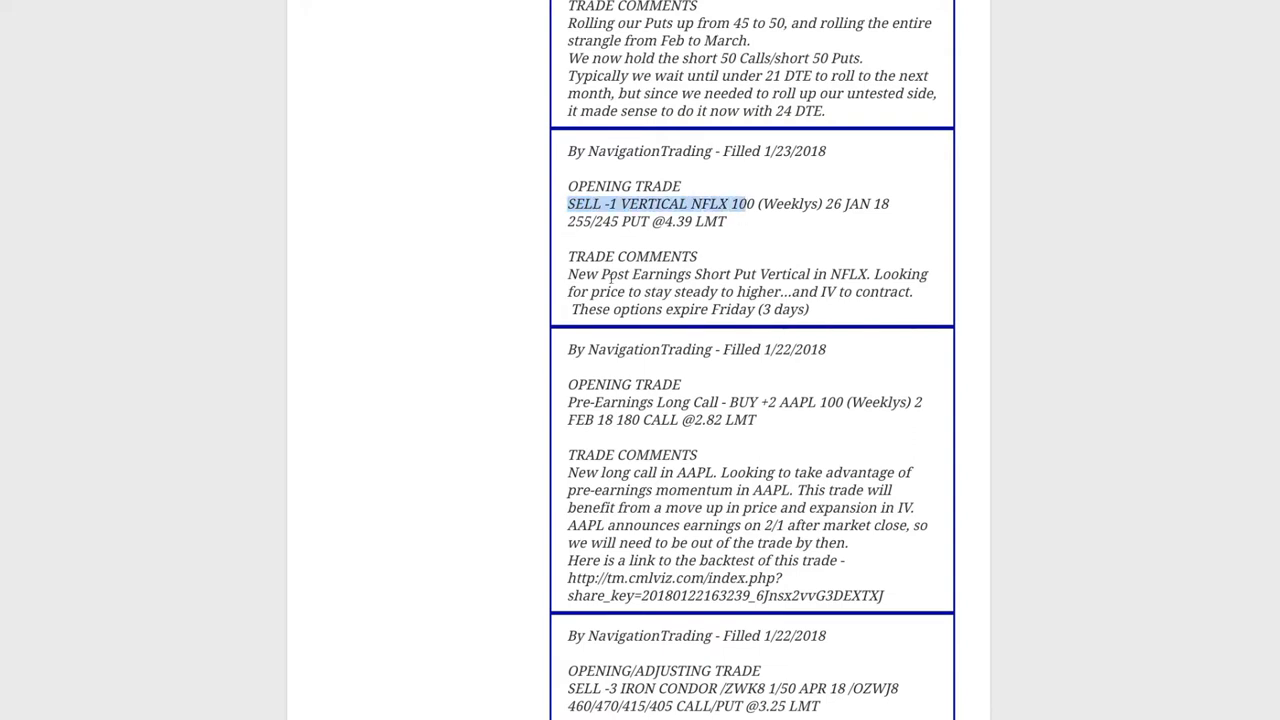
left_click_drag(568, 274, 870, 276)
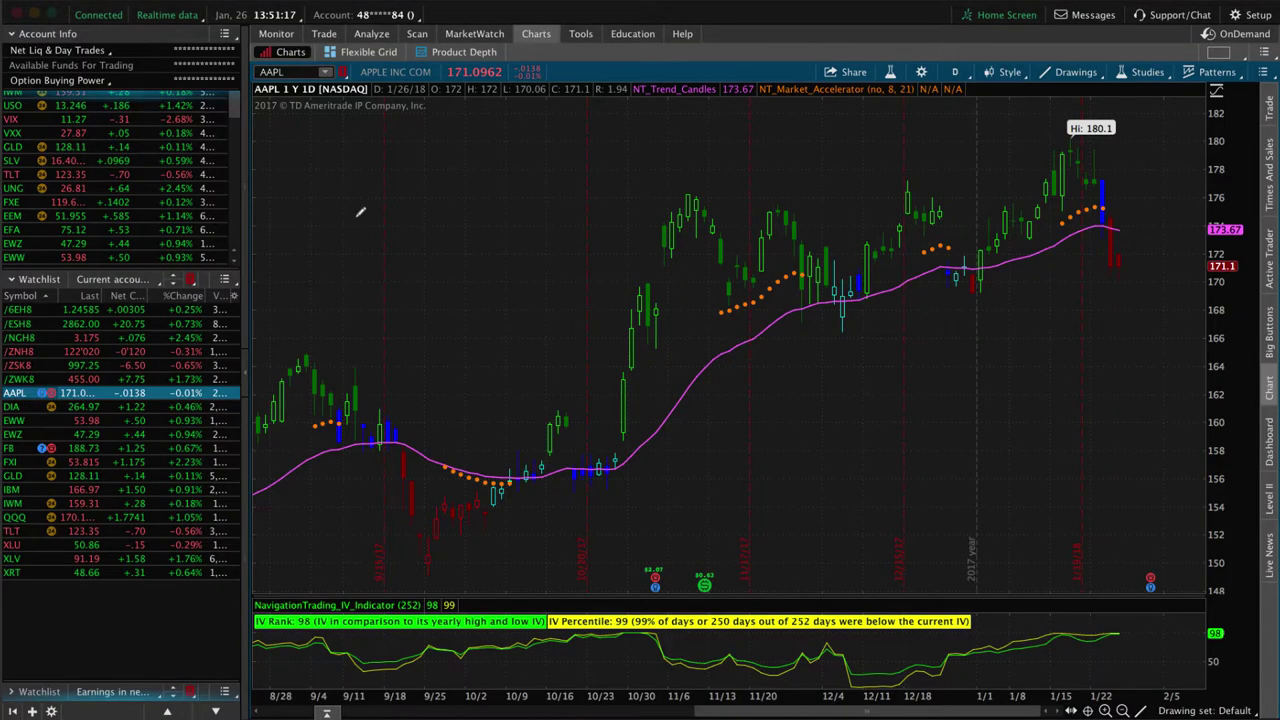
Display the NFLX chart in thinkorswim
left_click(295, 72)
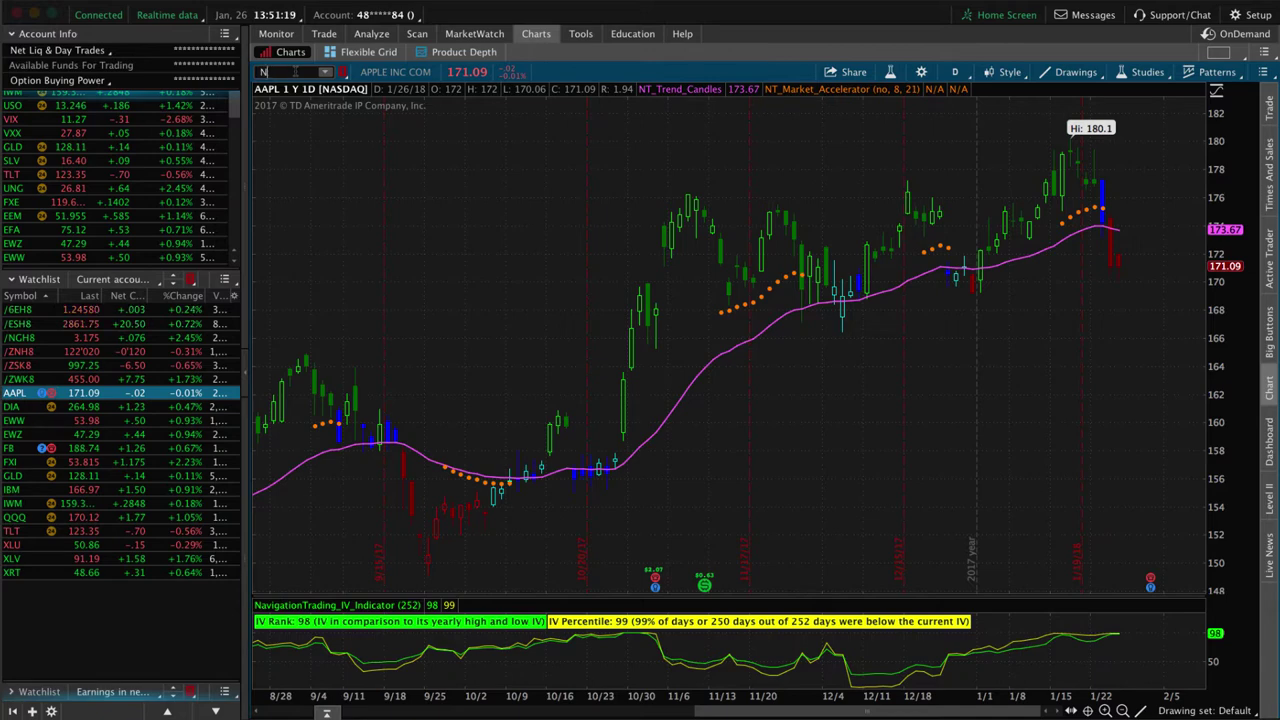
type("NFLX")
key("Return")
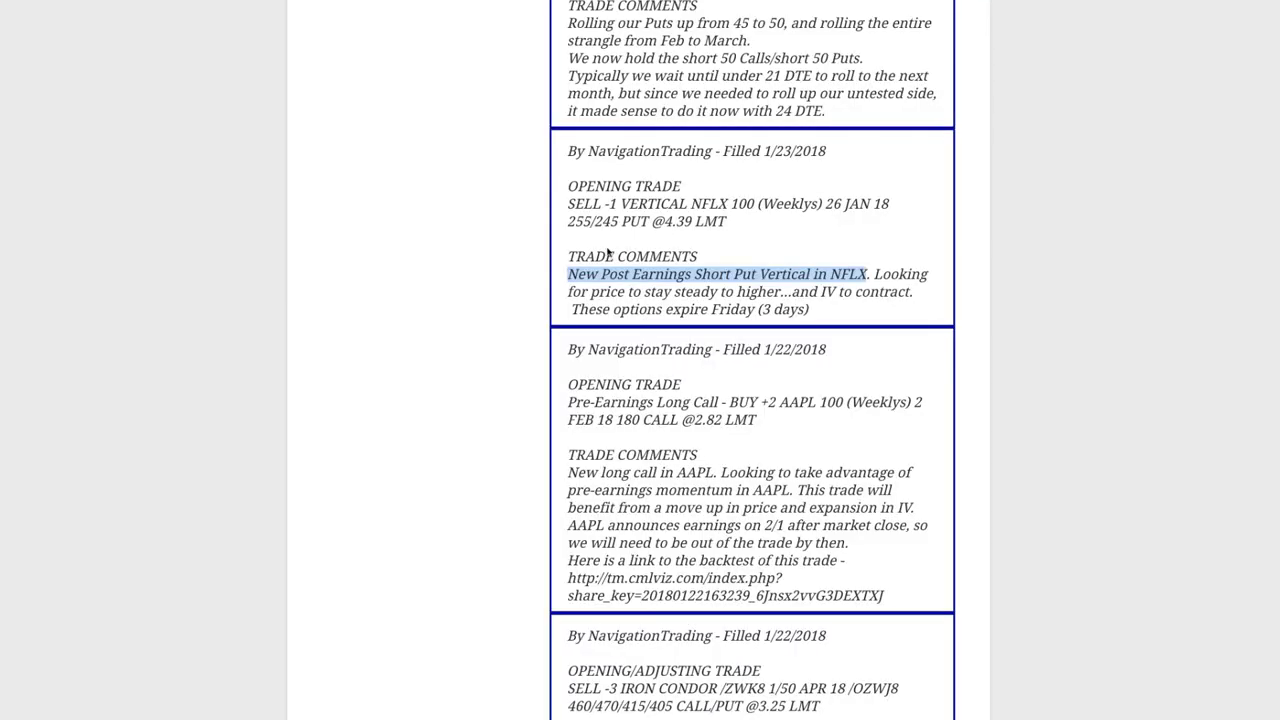
Highlight "45 to 50", "24 DTE" and "Feb to March" in the FXI rolling trade alert, and display the FXI chart in thinkorswim
left_click(702, 258)
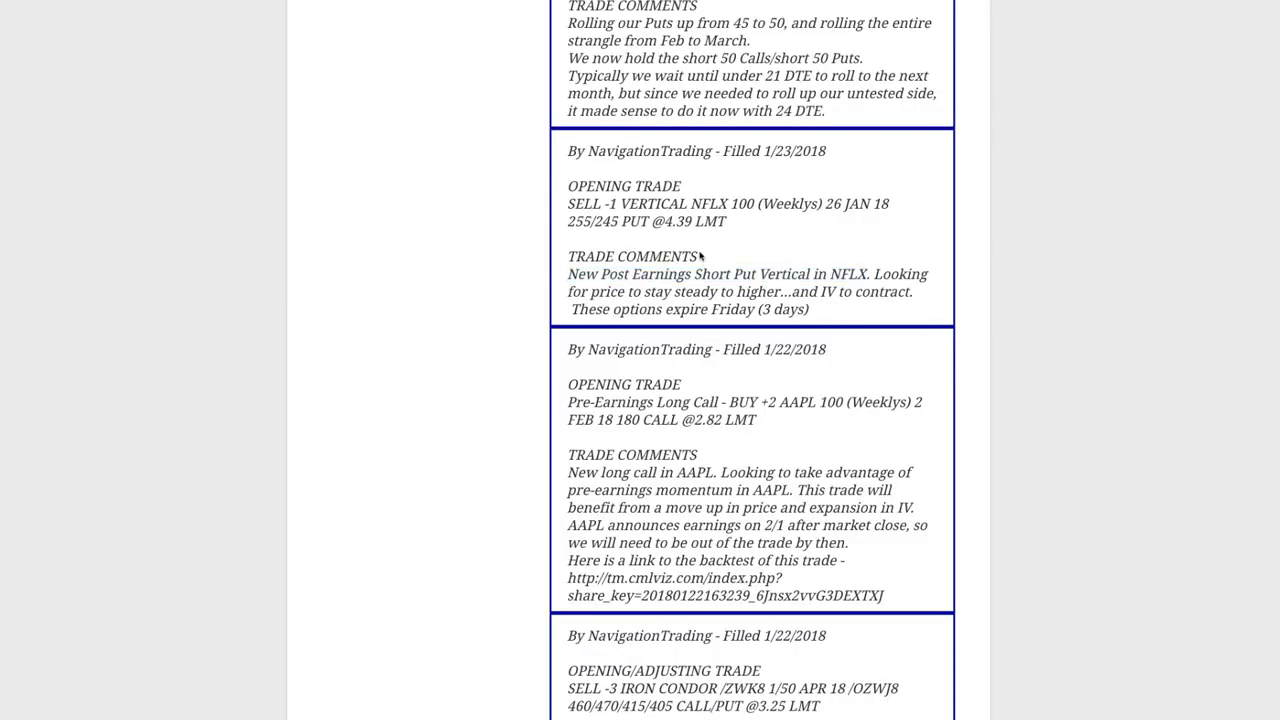
scroll(700, 257, "up", 3)
scroll(700, 257, "up", 3)
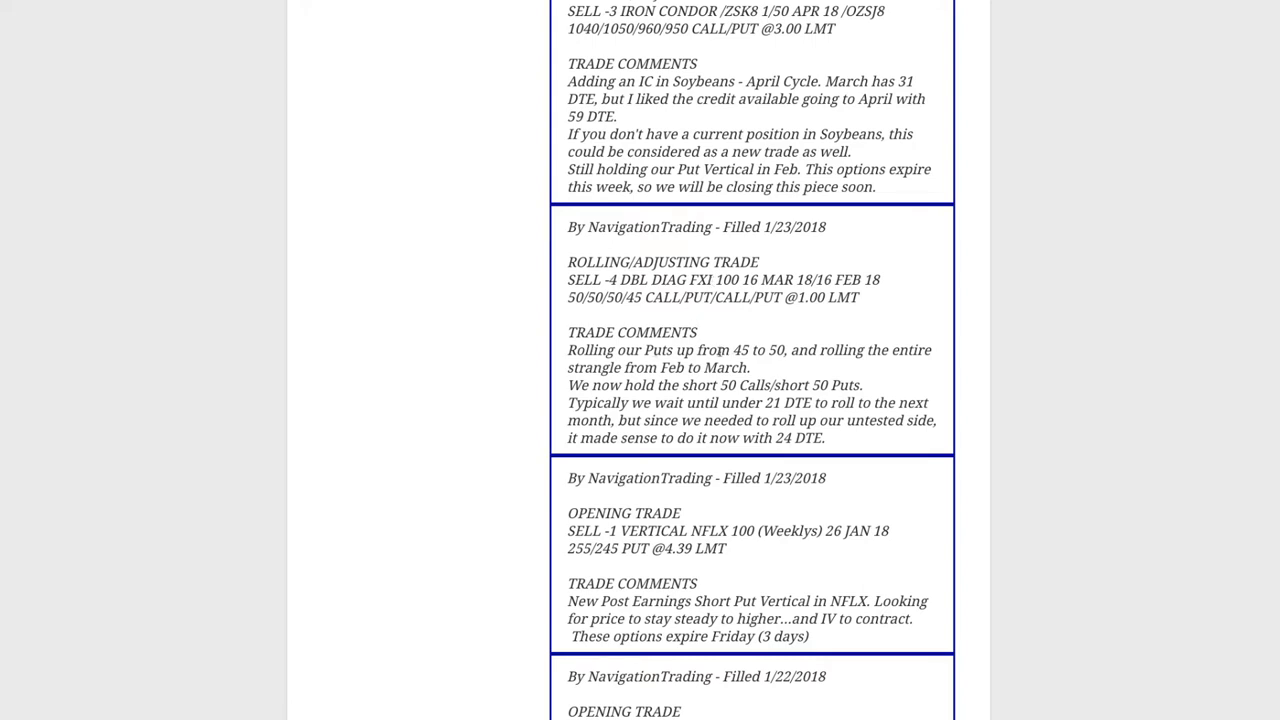
left_click_drag(733, 350, 784, 350)
left_click_drag(776, 438, 824, 438)
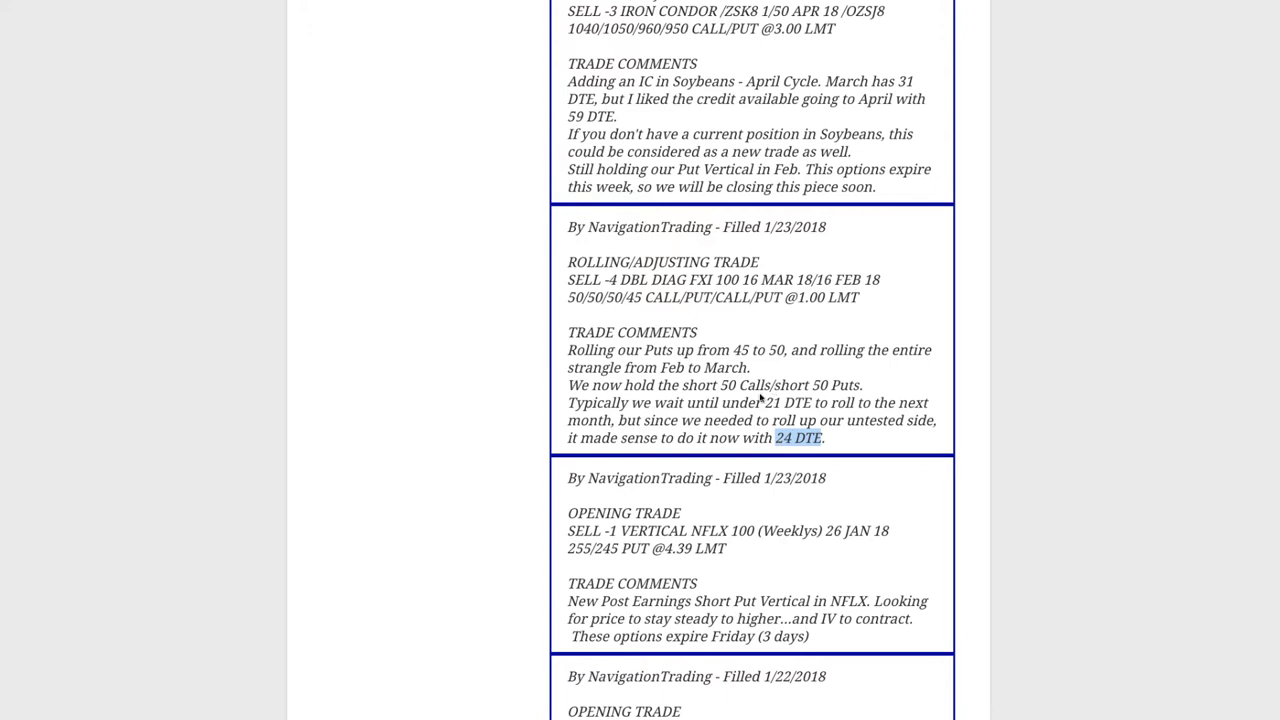
left_click_drag(733, 350, 786, 350)
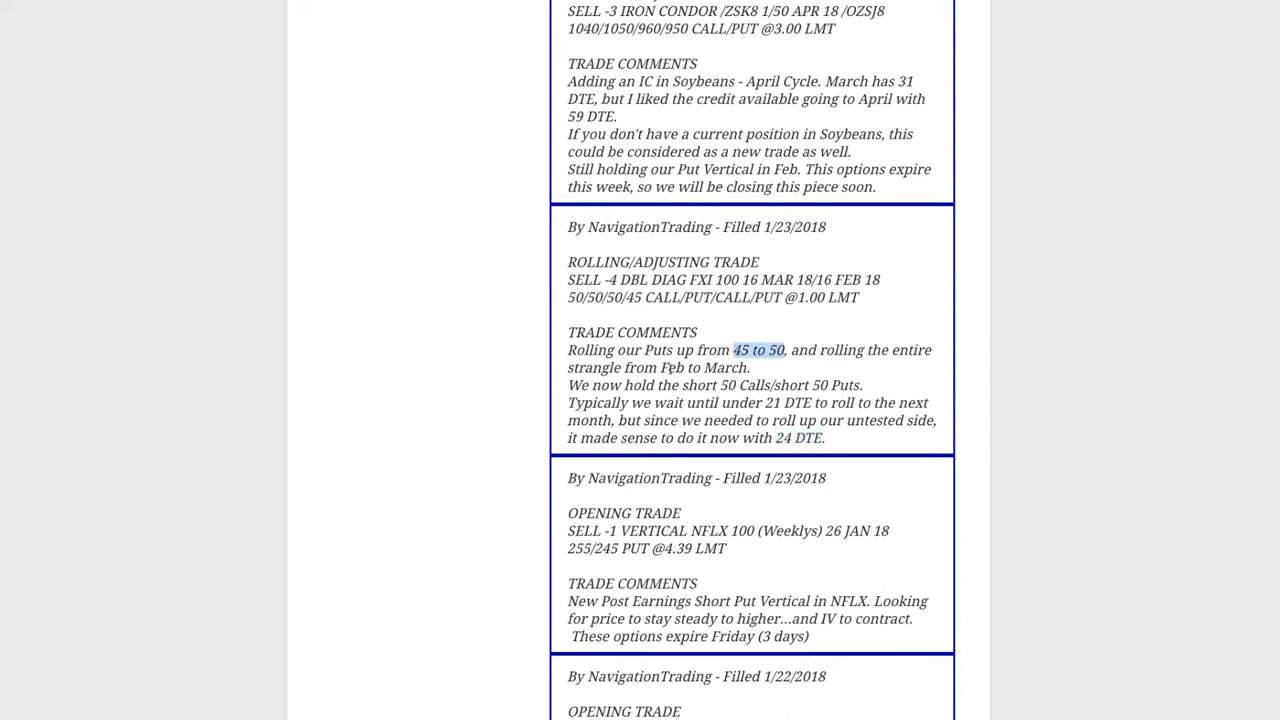
left_click_drag(660, 368, 748, 368)
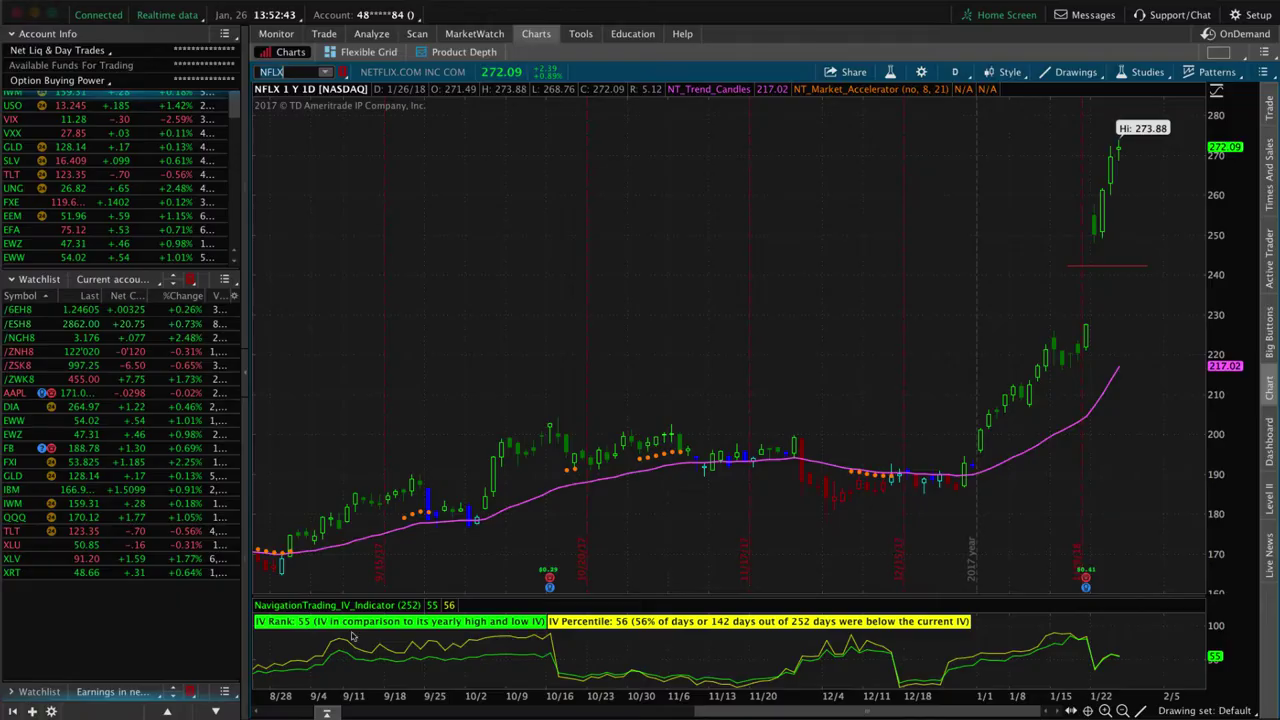
left_click(32, 462)
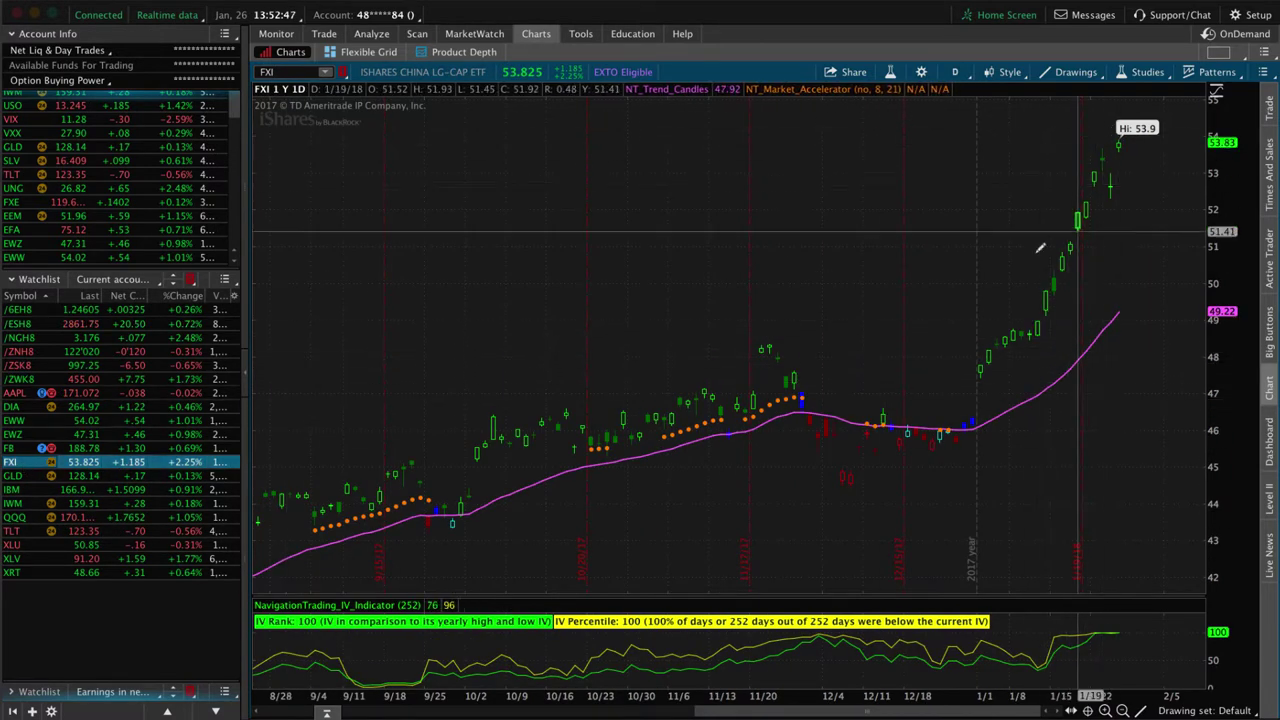
View the FXI risk profile, and return to the FXI chart
left_click(371, 33)
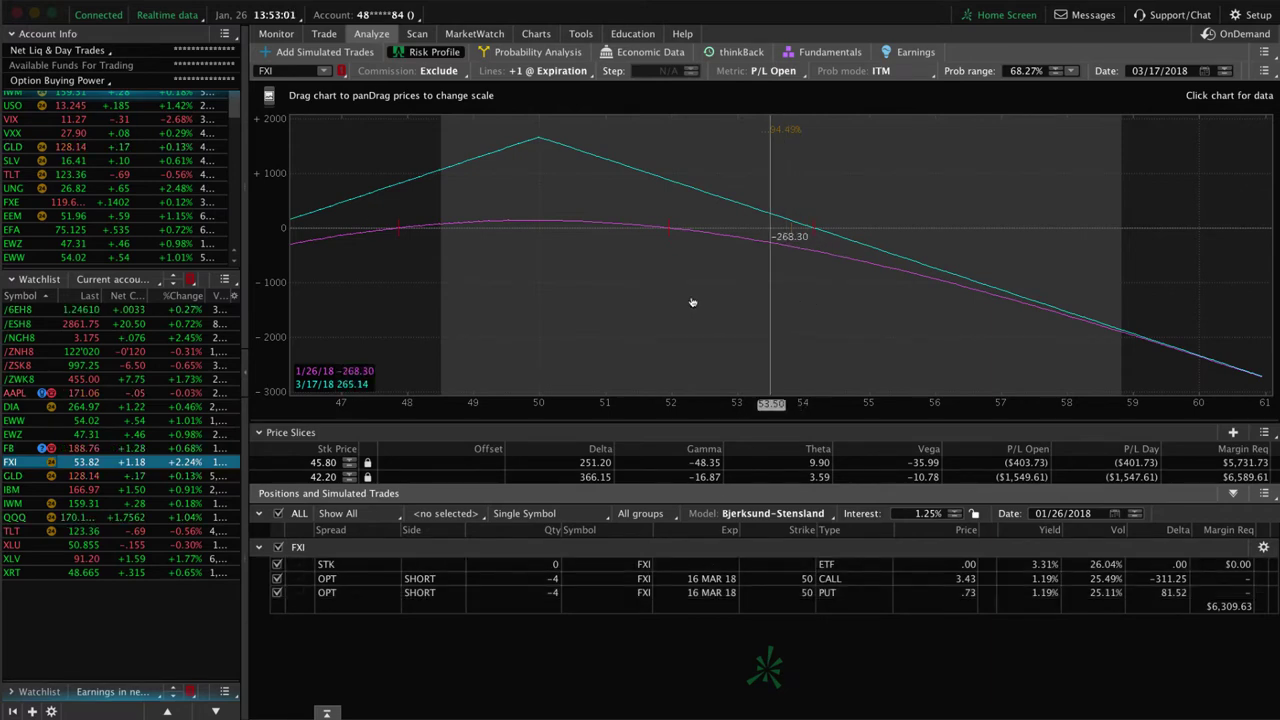
left_click(535, 34)
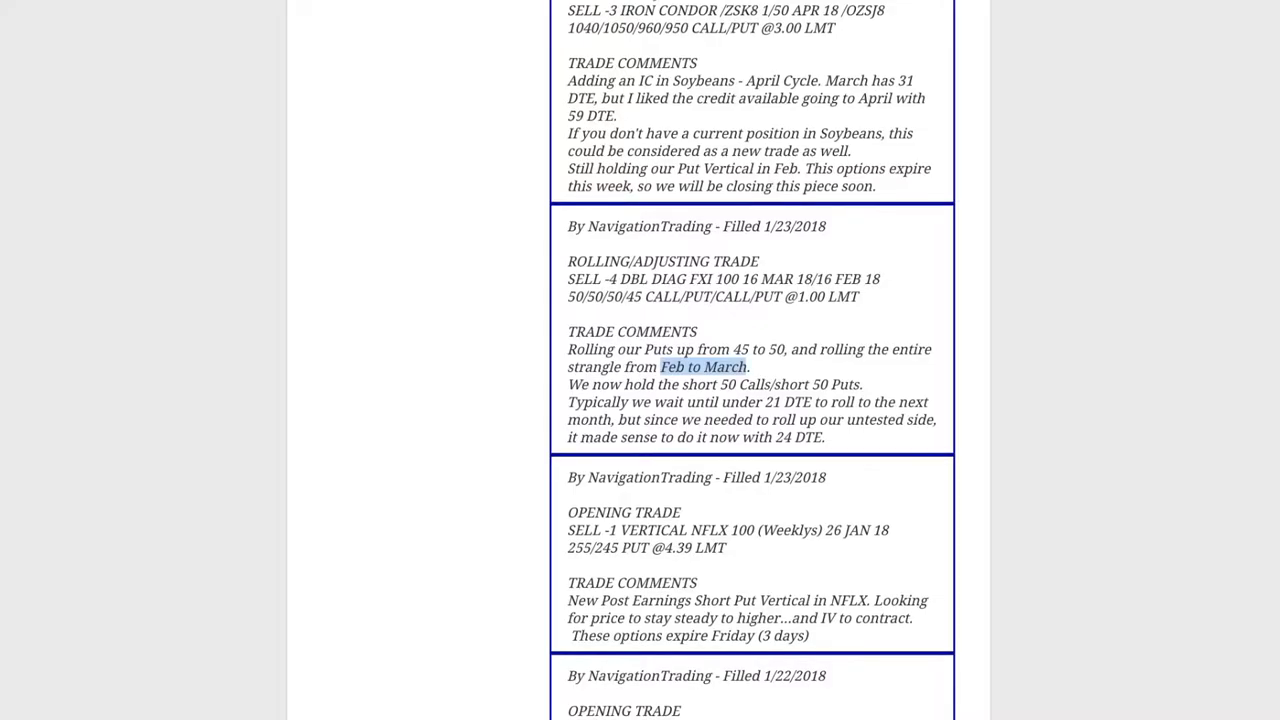
Find the Soybeans opening/adjusting trade alert in the member area and highlight "/ZSK8" and "SELL -3 IRON CONDOR" in its order text
scroll(728, 245, "up", 2)
scroll(728, 245, "up", 3)
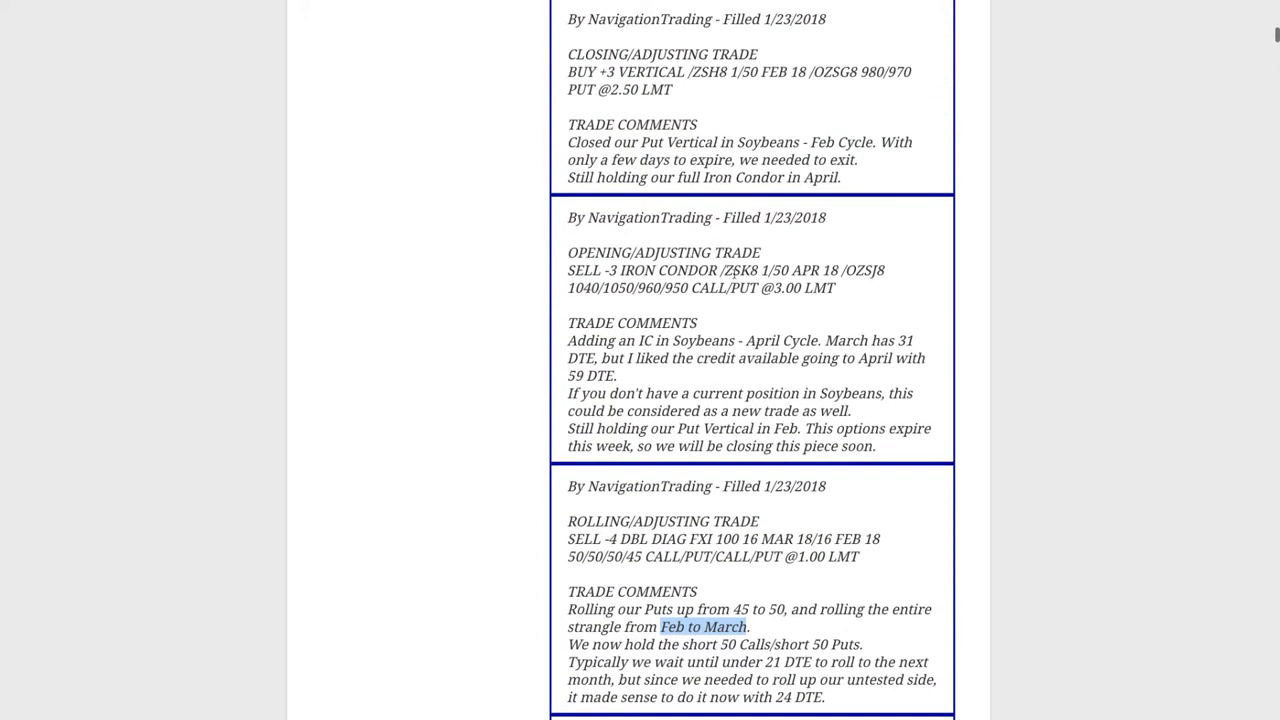
left_click_drag(717, 270, 759, 271)
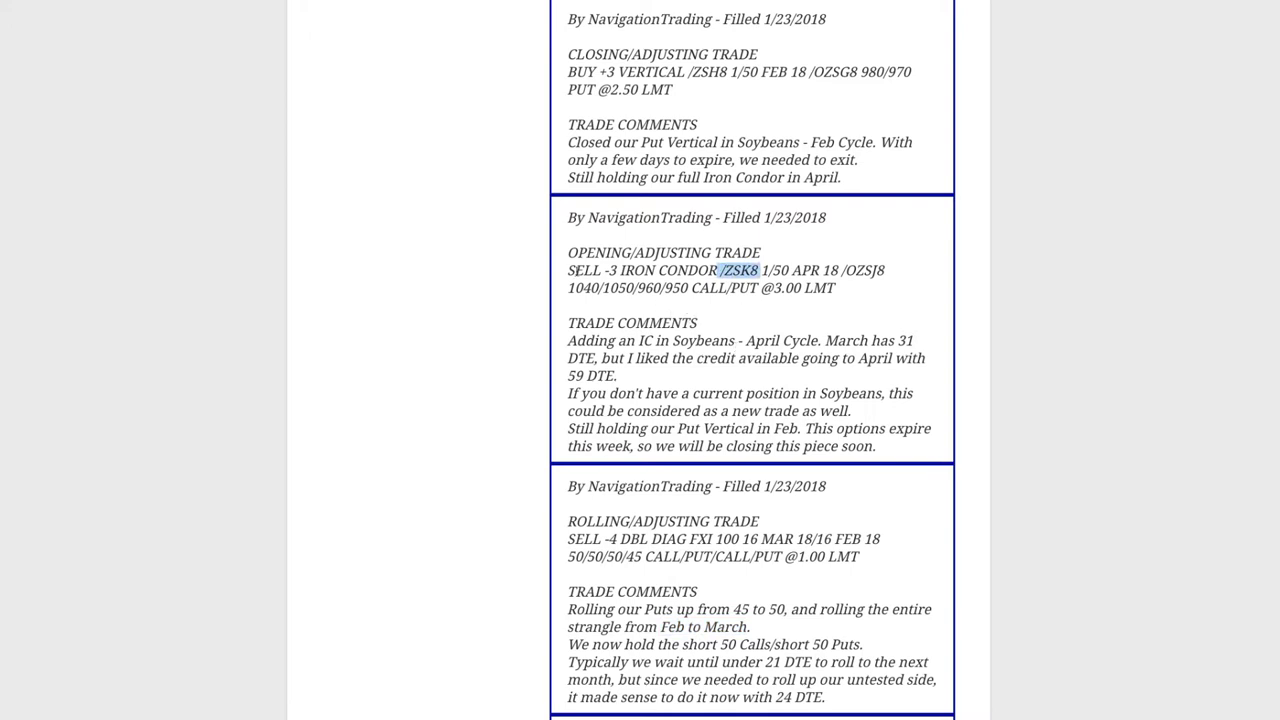
left_click_drag(567, 270, 722, 271)
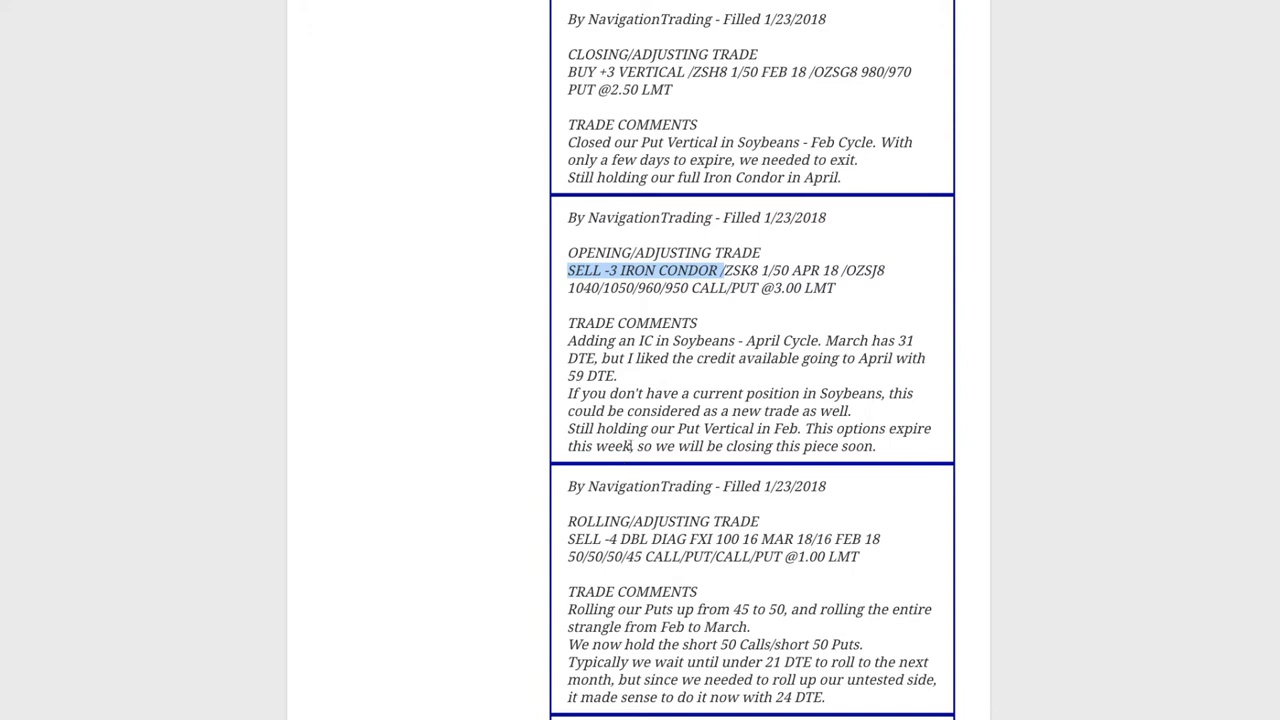
Highlight "CLOSING/ADJUSTING TRADE" in the Soybeans put vertical alert, and view the /ZSK8 chart and risk profile in thinkorswim
scroll(632, 446, "up", 3)
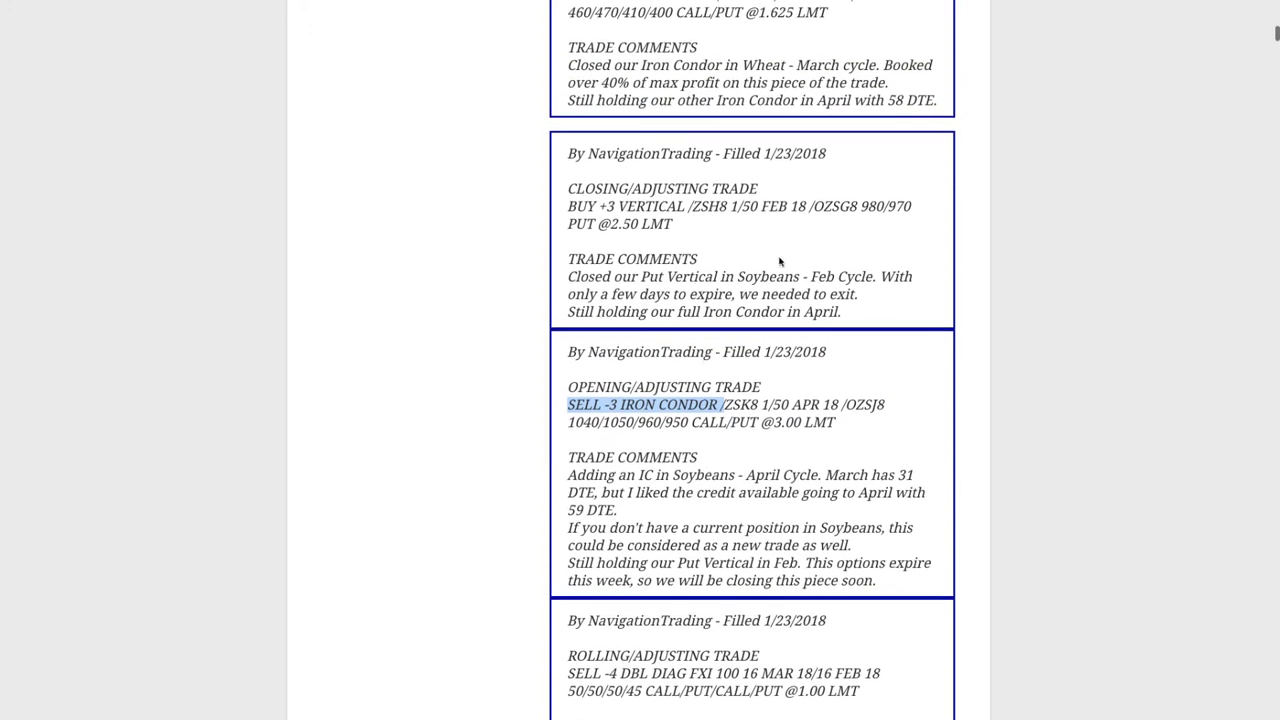
left_click_drag(568, 187, 757, 188)
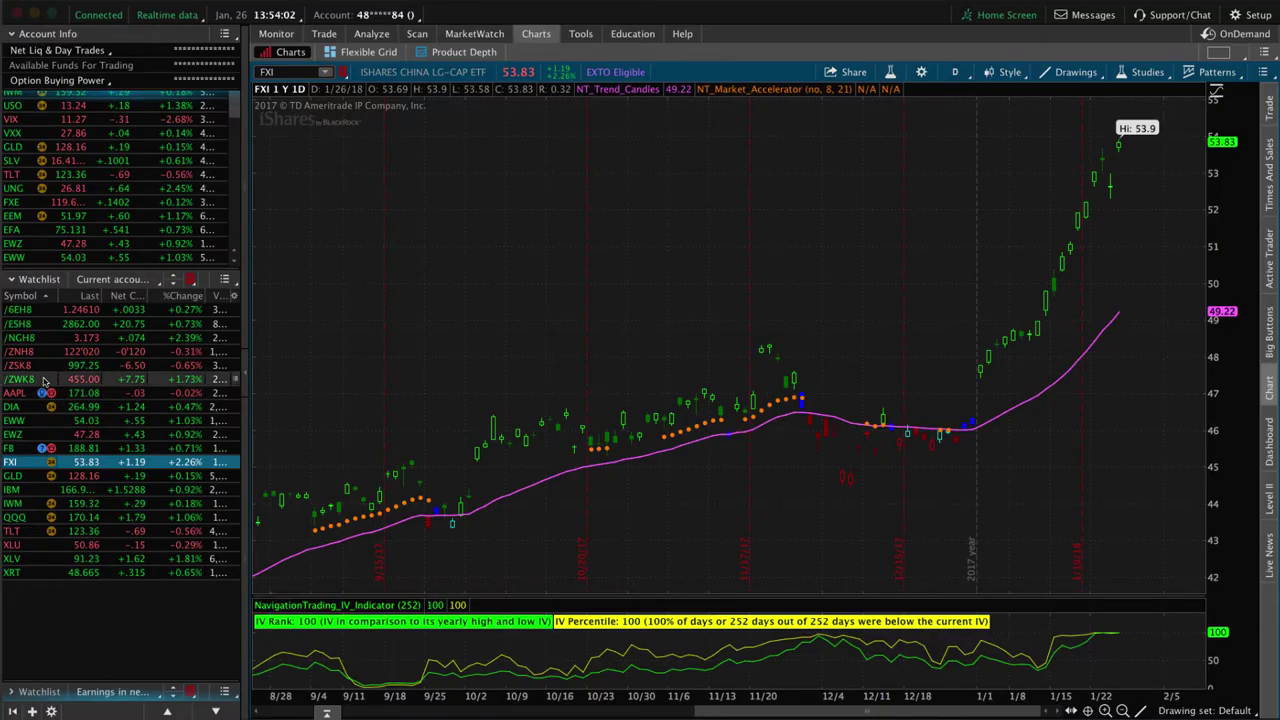
left_click(36, 367)
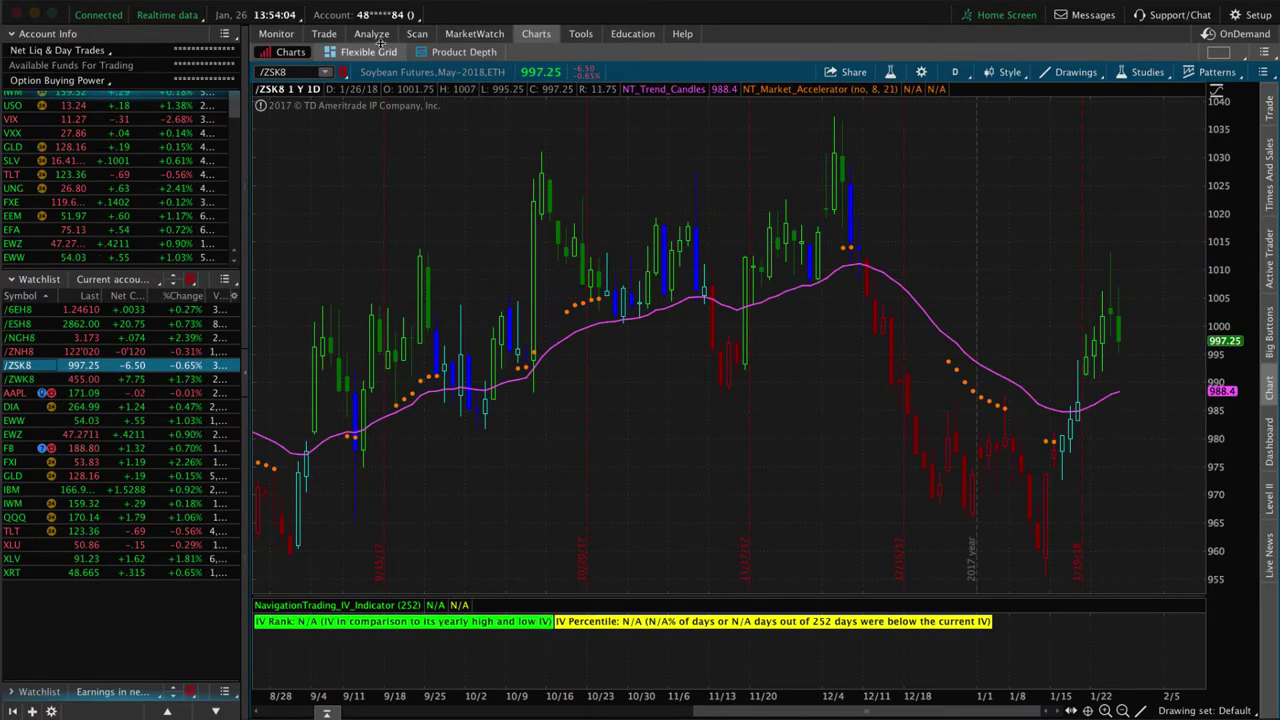
left_click(372, 34)
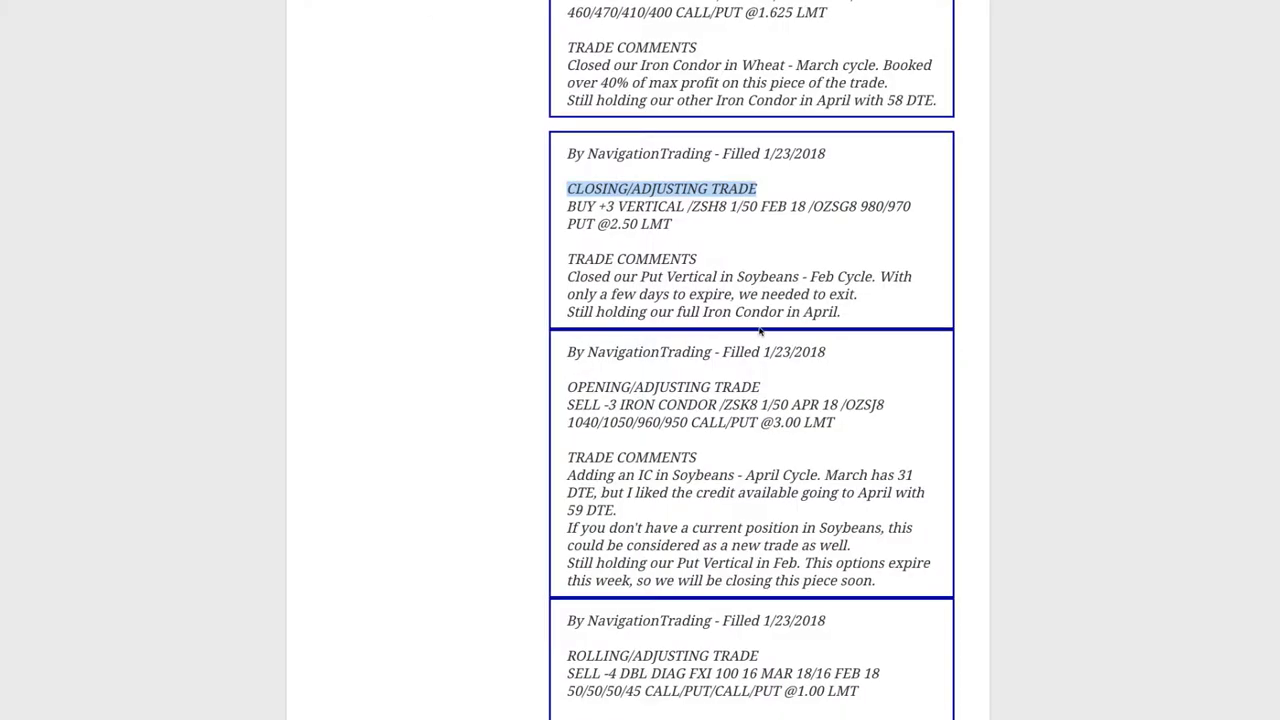
Highlight "BUY +3 IRON CONDOR" and "40% of max profit on this piece of the trade." in the Wheat alert, and view the /ZWK8 risk profile in thinkorswim
scroll(757, 321, "up", 3)
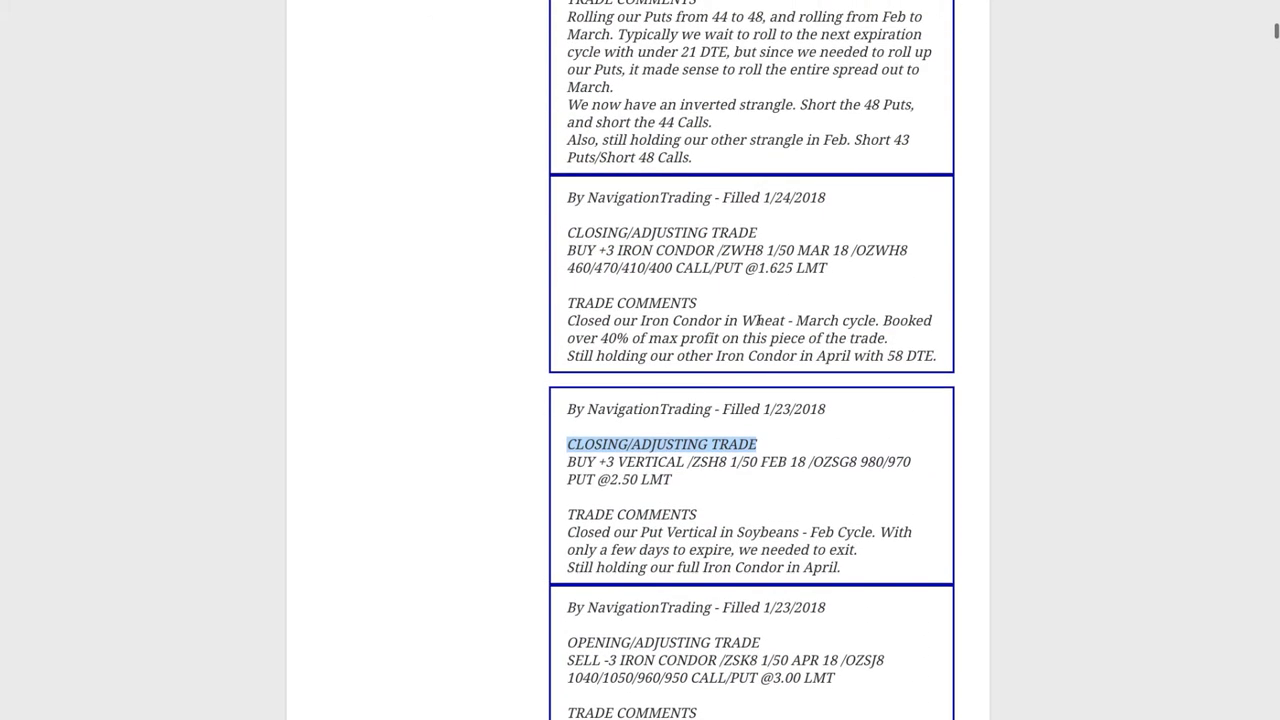
scroll(757, 321, "up", 1)
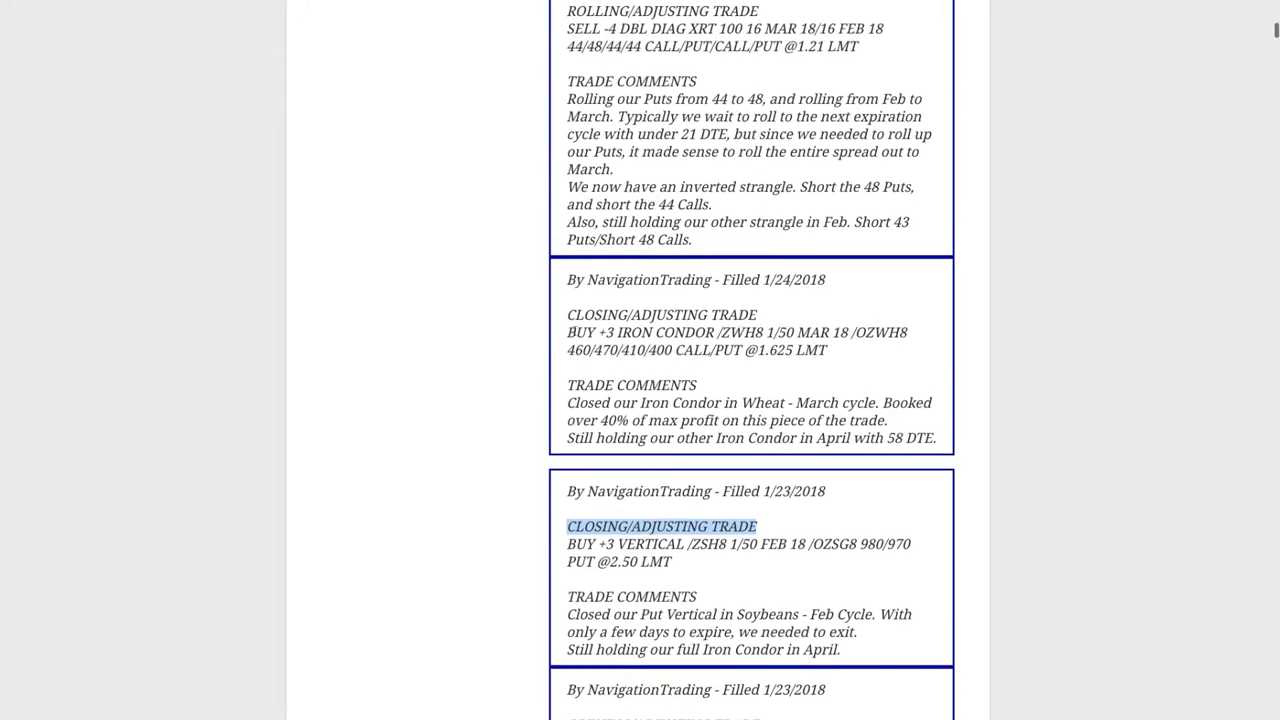
left_click_drag(566, 332, 728, 333)
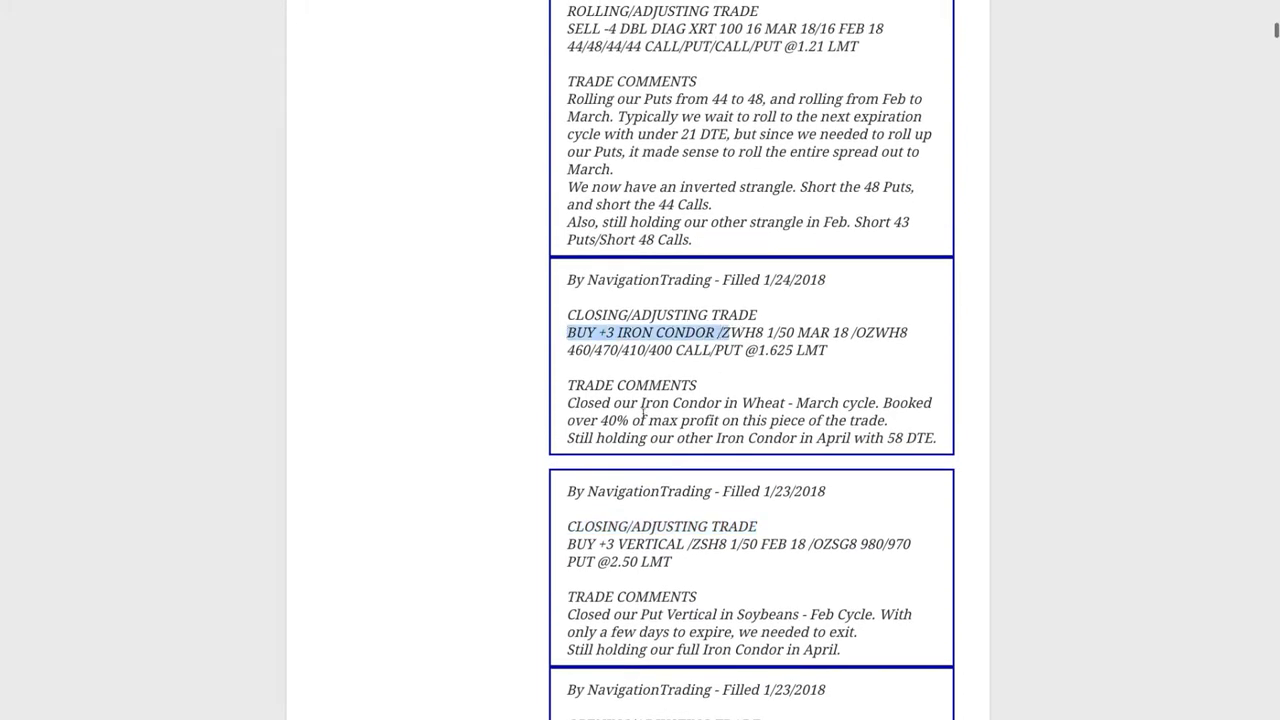
left_click_drag(598, 421, 886, 421)
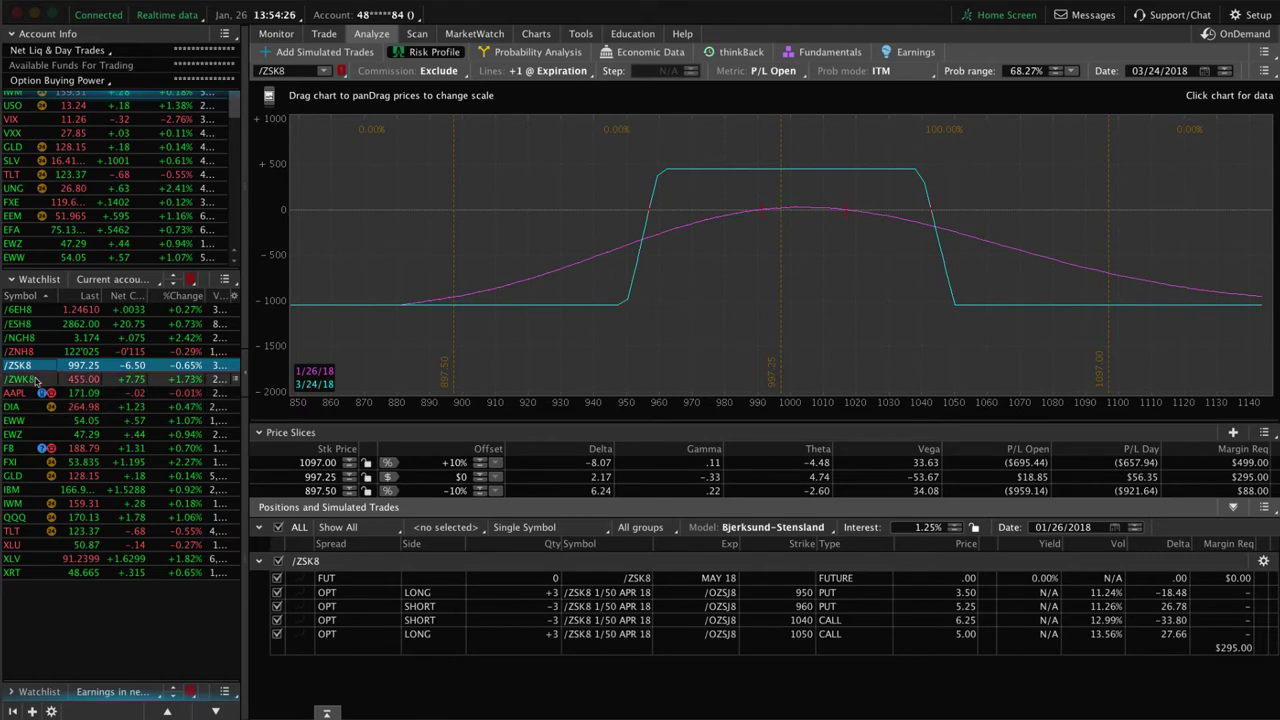
left_click(32, 381)
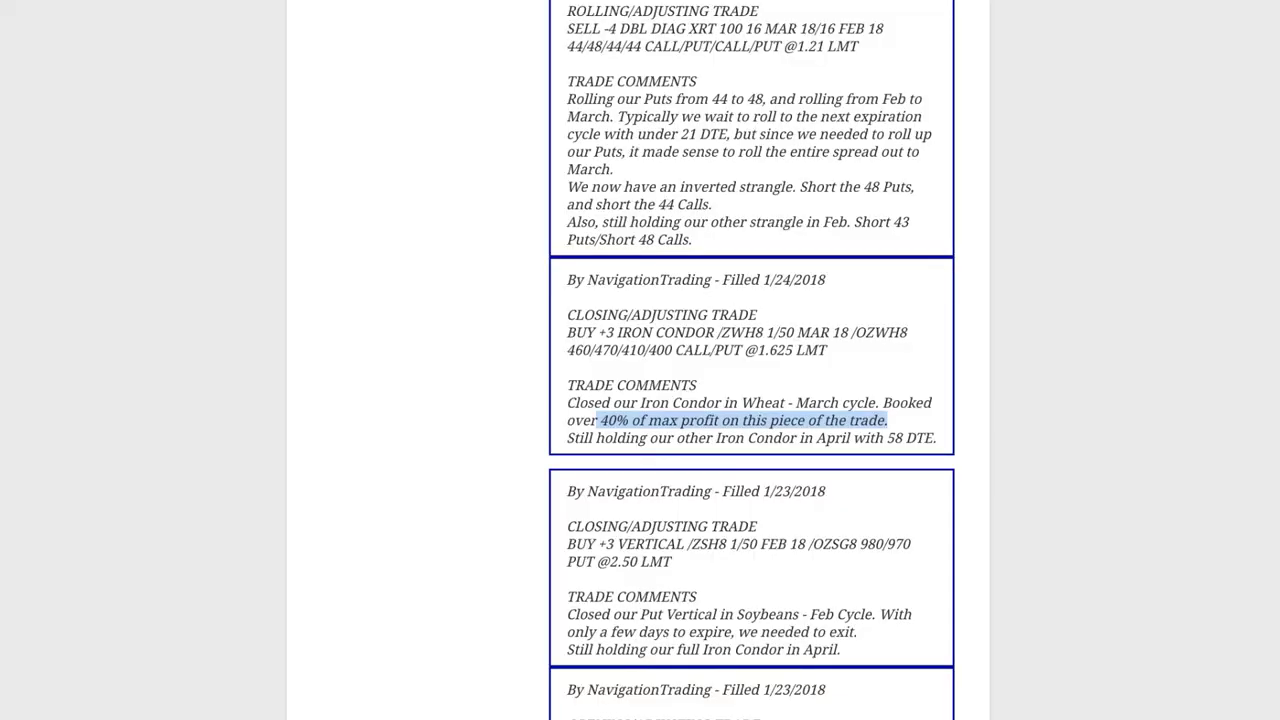
Find the XRT rolling trade alert in the member area and highlight "Feb to March", "21 DTE" and "44 to 48" in its comments
scroll(441, 158, "up", 3)
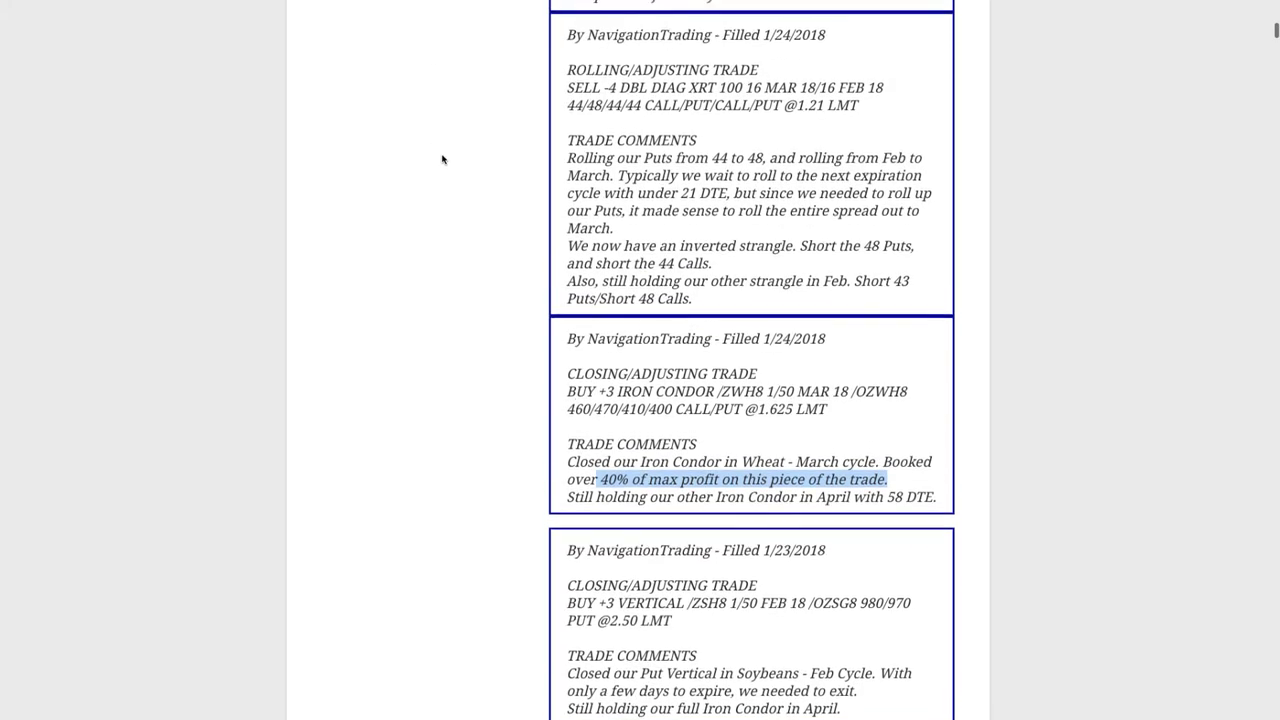
scroll(442, 158, "up", 1)
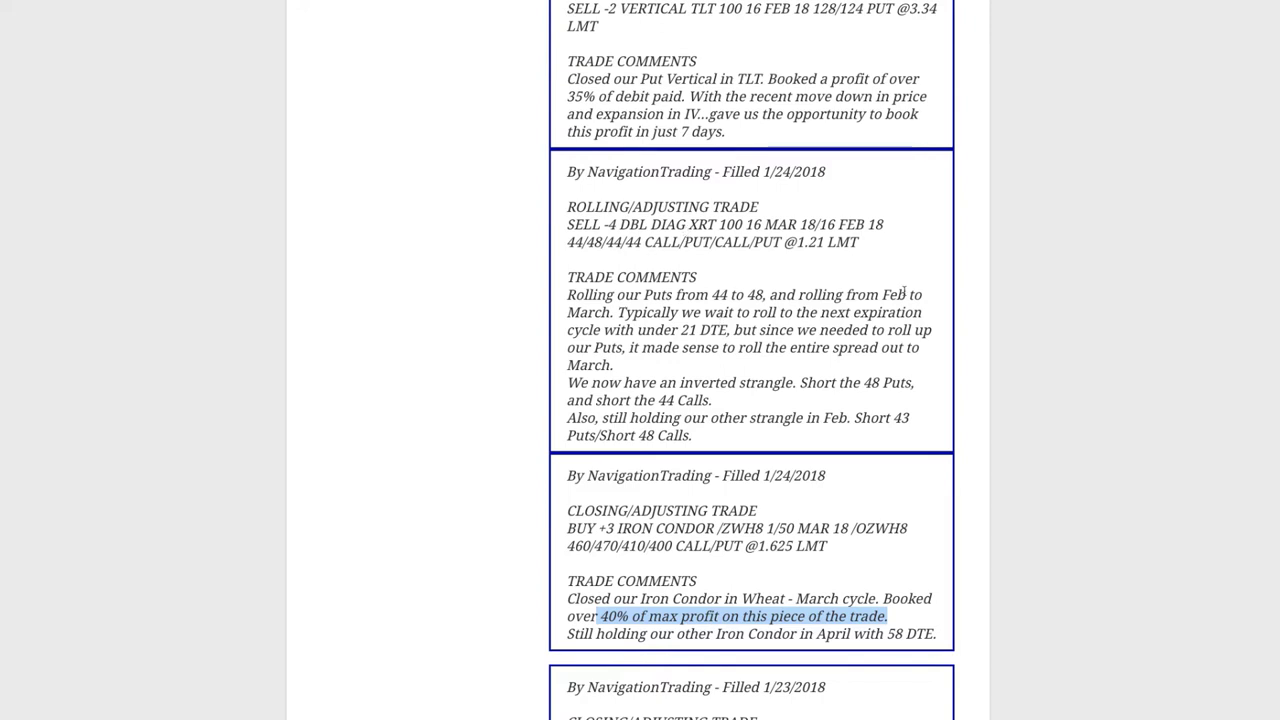
left_click_drag(882, 294, 928, 312)
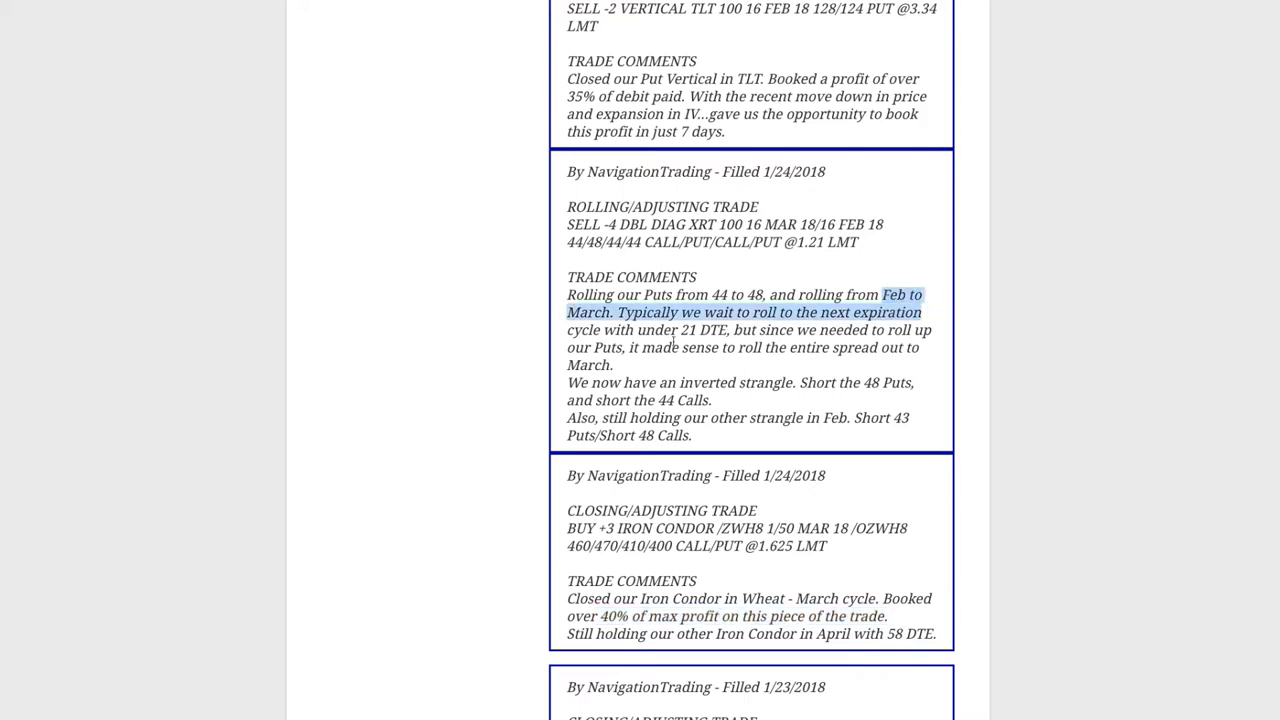
left_click_drag(681, 330, 732, 330)
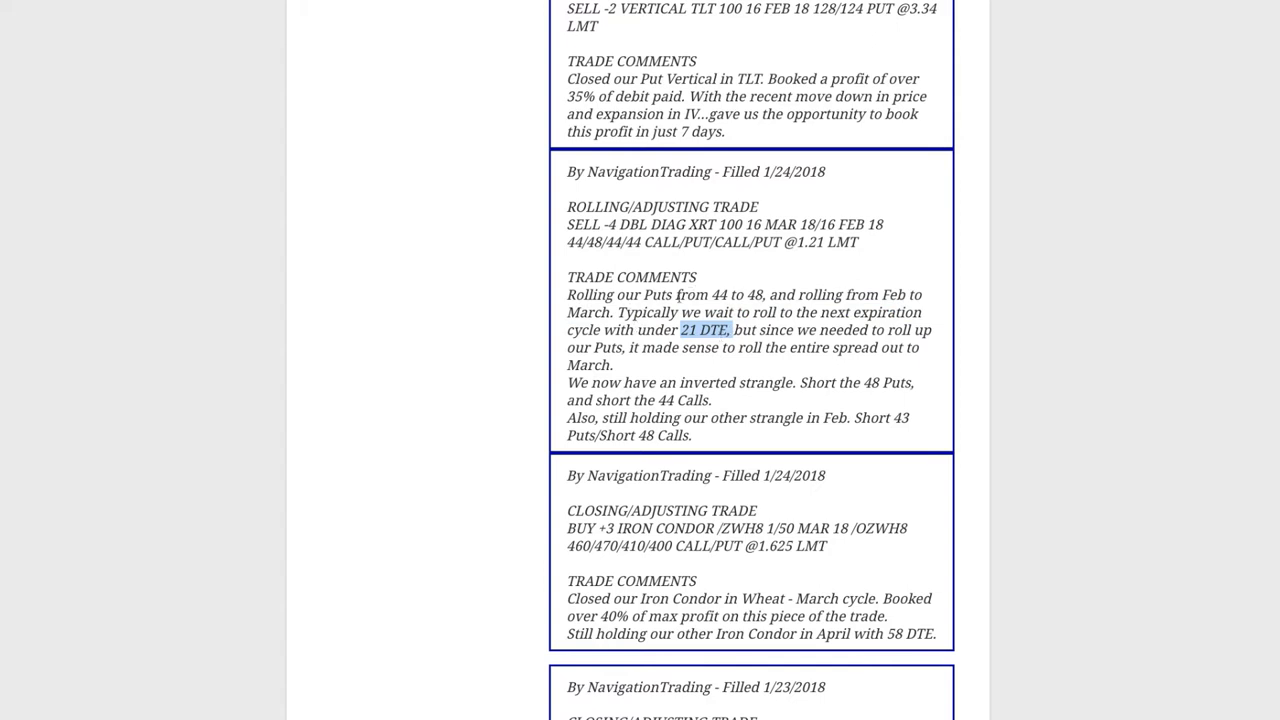
left_click_drag(711, 294, 764, 295)
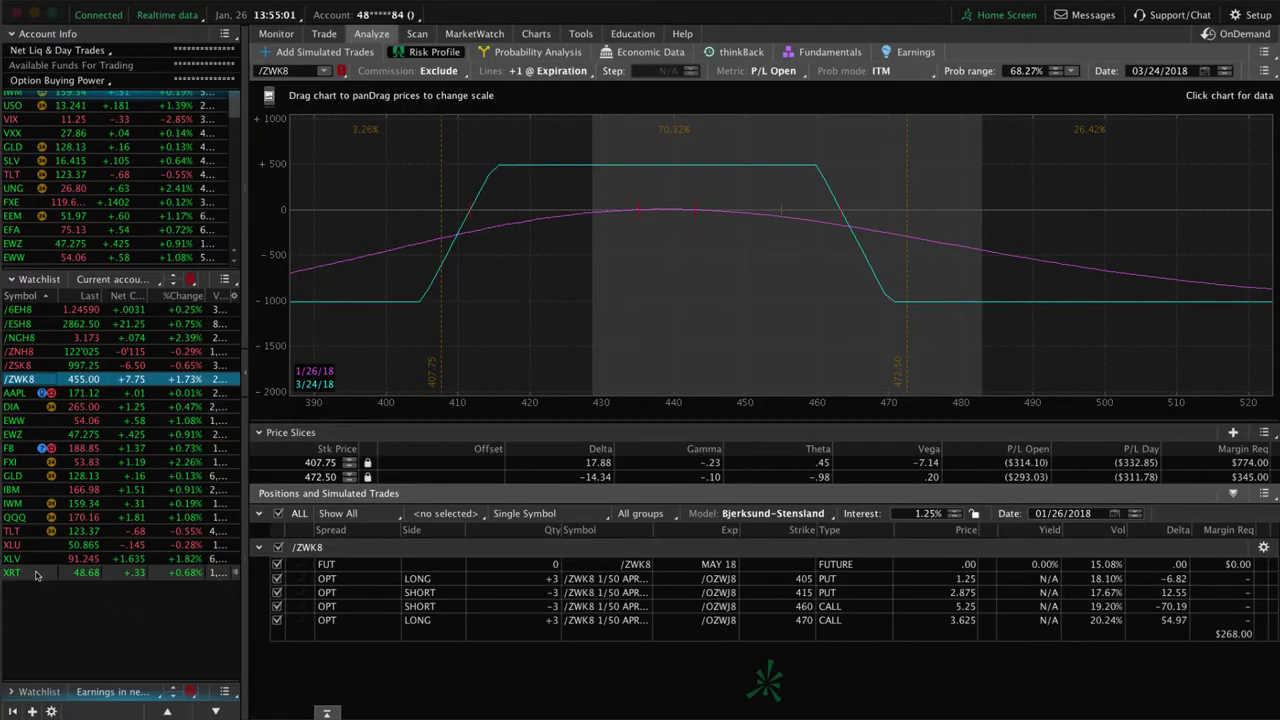
Display the XRT risk profile in thinkorswim with only the 16 MAR 18 short 44 call and short 48 put included
left_click(35, 575)
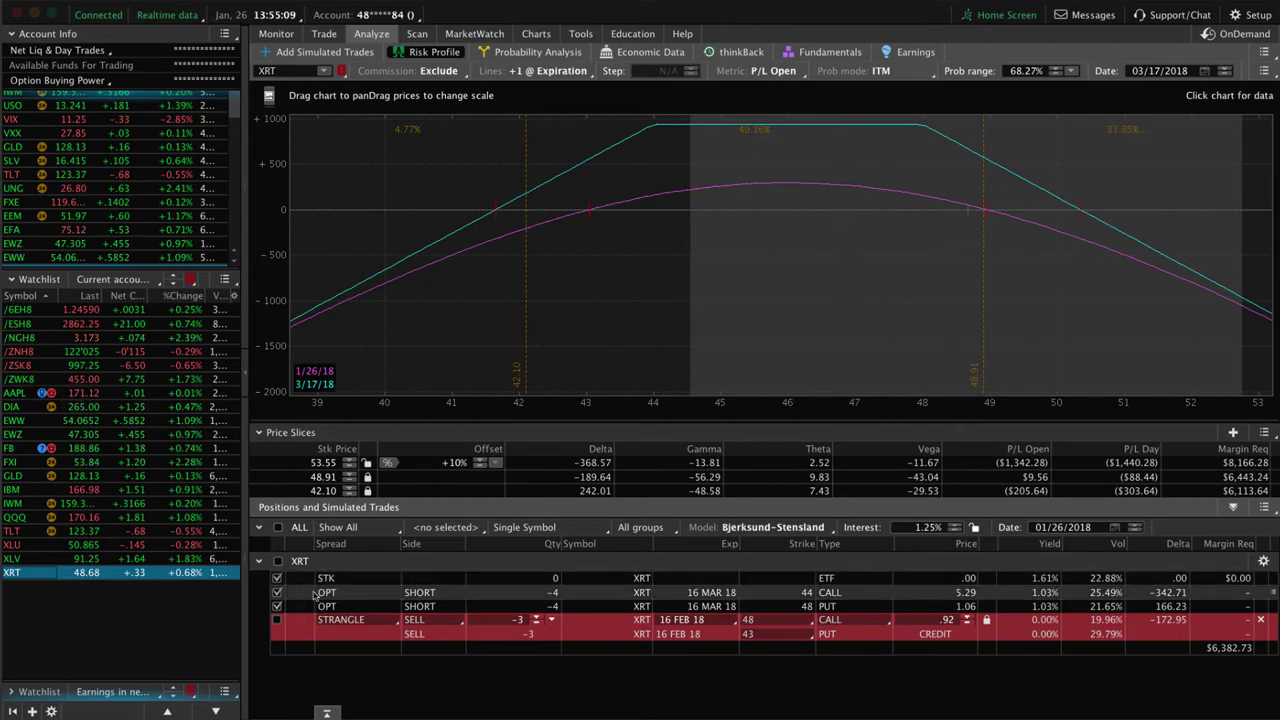
left_click(277, 597)
left_click(277, 607)
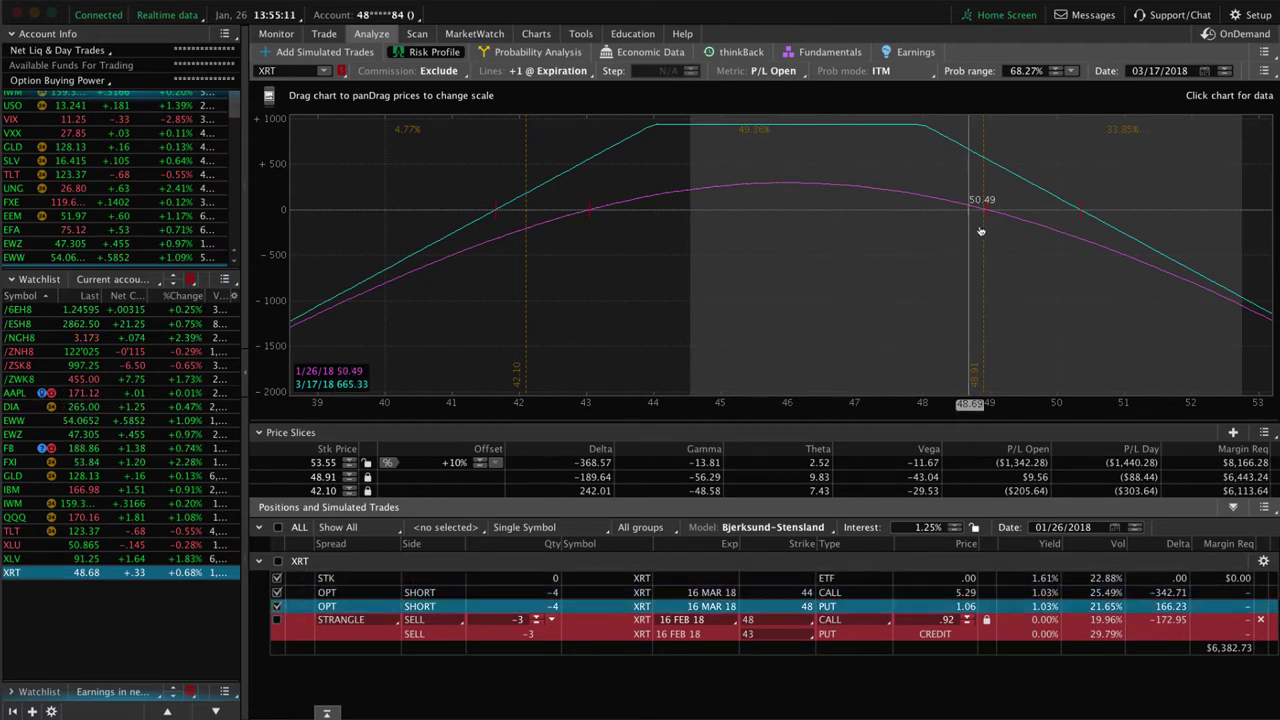
Reset the risk profile page to its defaults, and exclude the 16 MAR 18 short call and put to plot only the XRT 16 FEB 18 48/43 strangle
left_click(1263, 52)
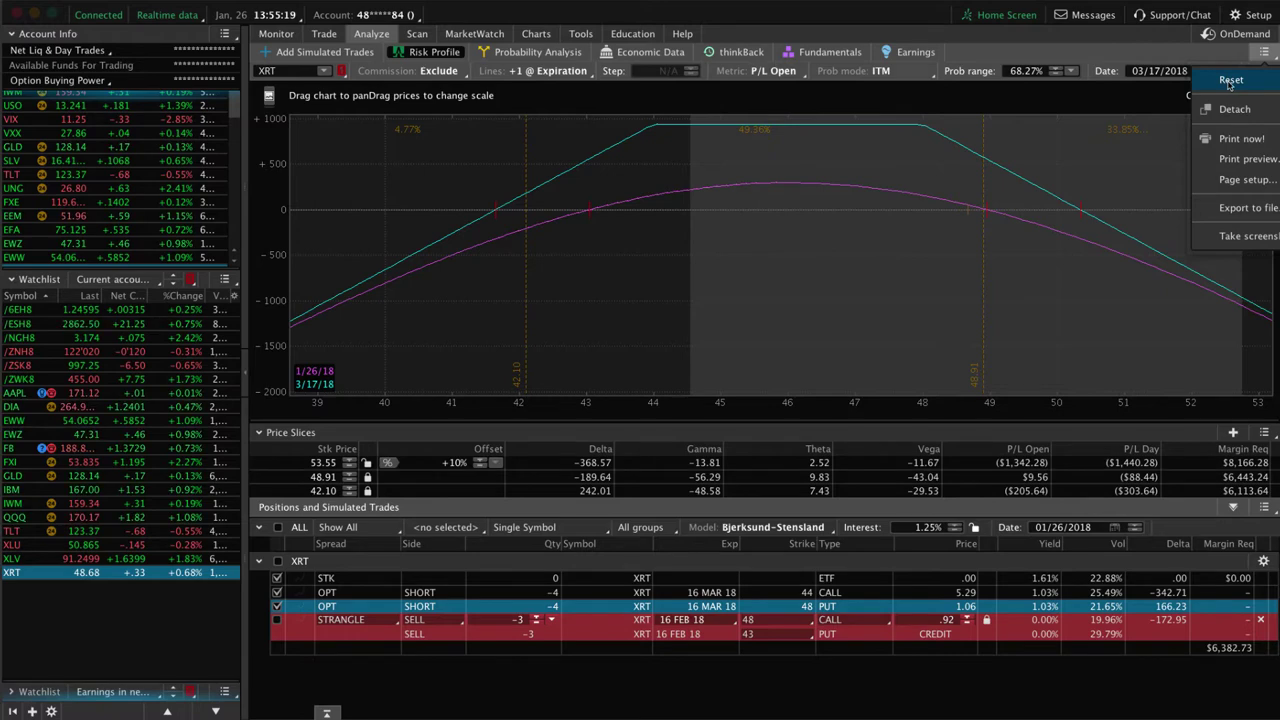
left_click(1230, 81)
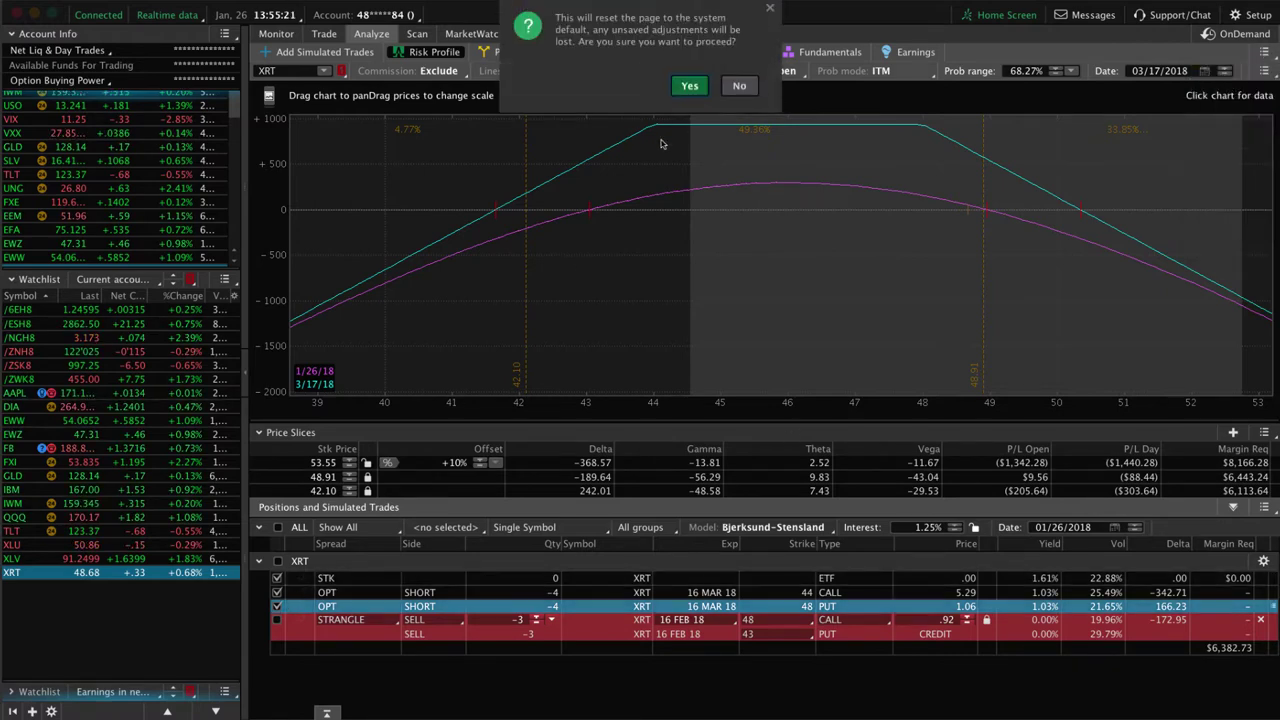
left_click(689, 86)
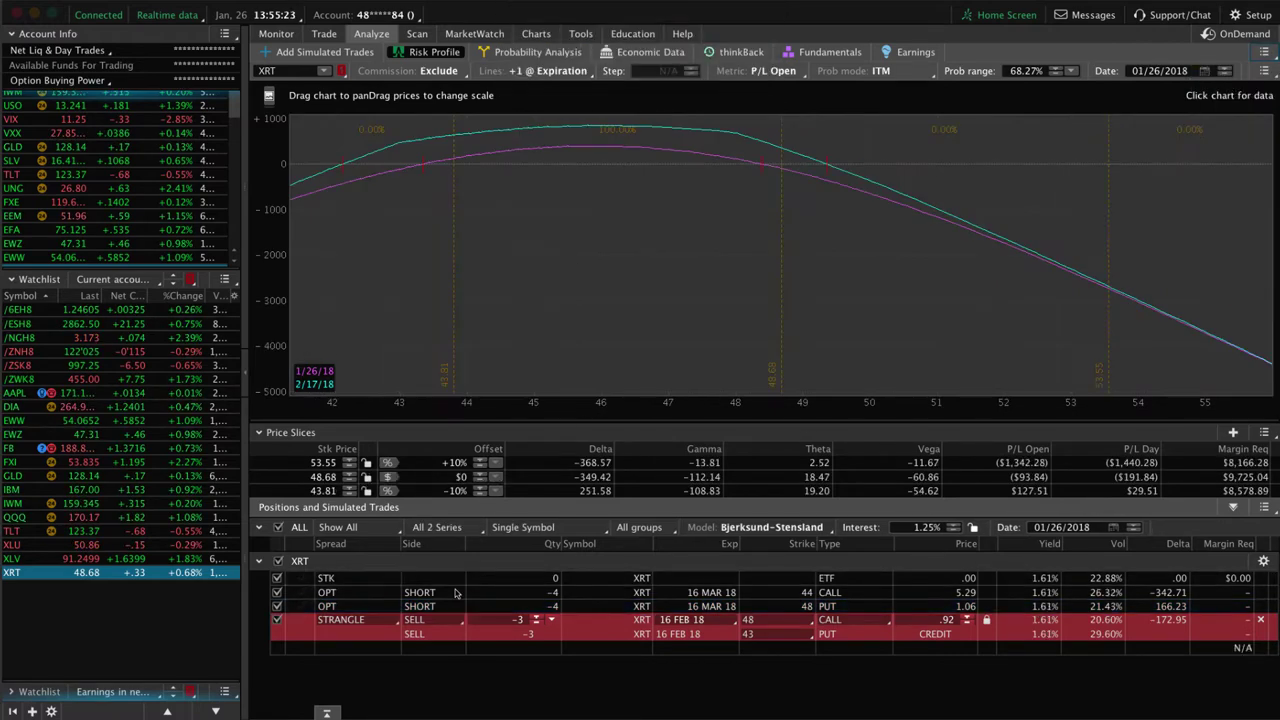
left_click(277, 592)
left_click(277, 606)
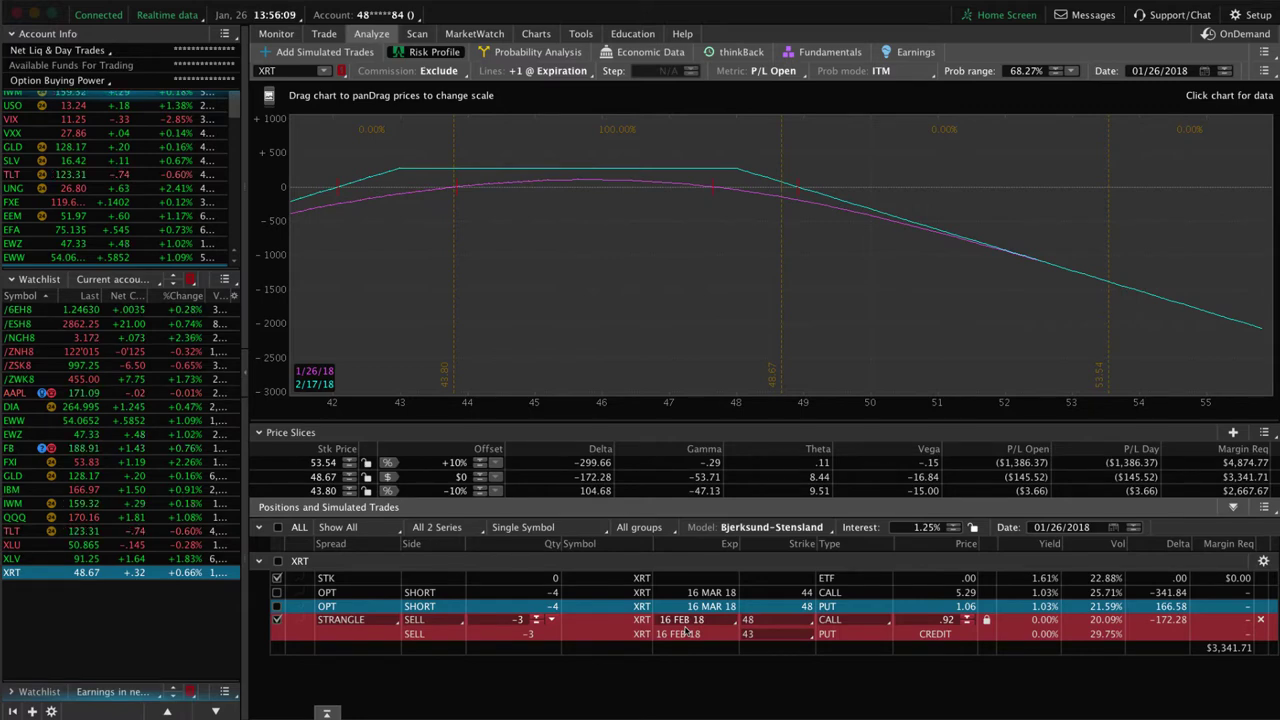
Open the XRT option chain for trading and collapse the 16 FEB 18 expiration
left_click(324, 33)
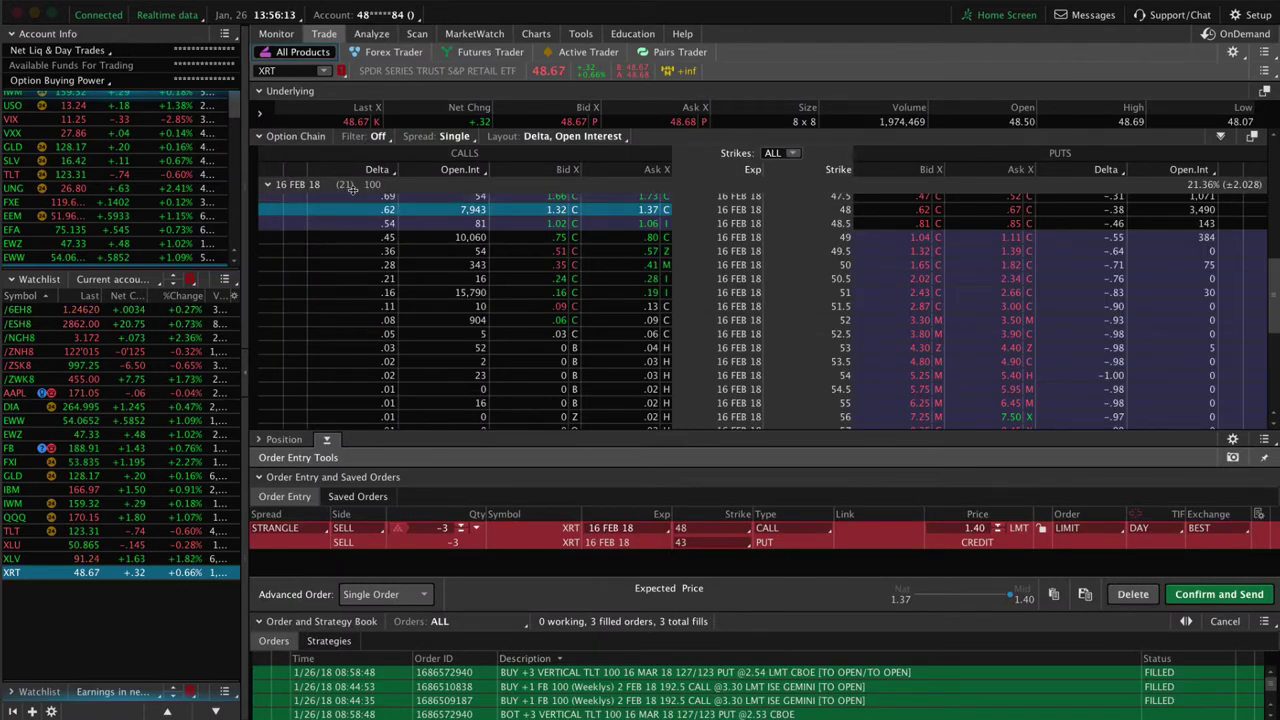
left_click(267, 184)
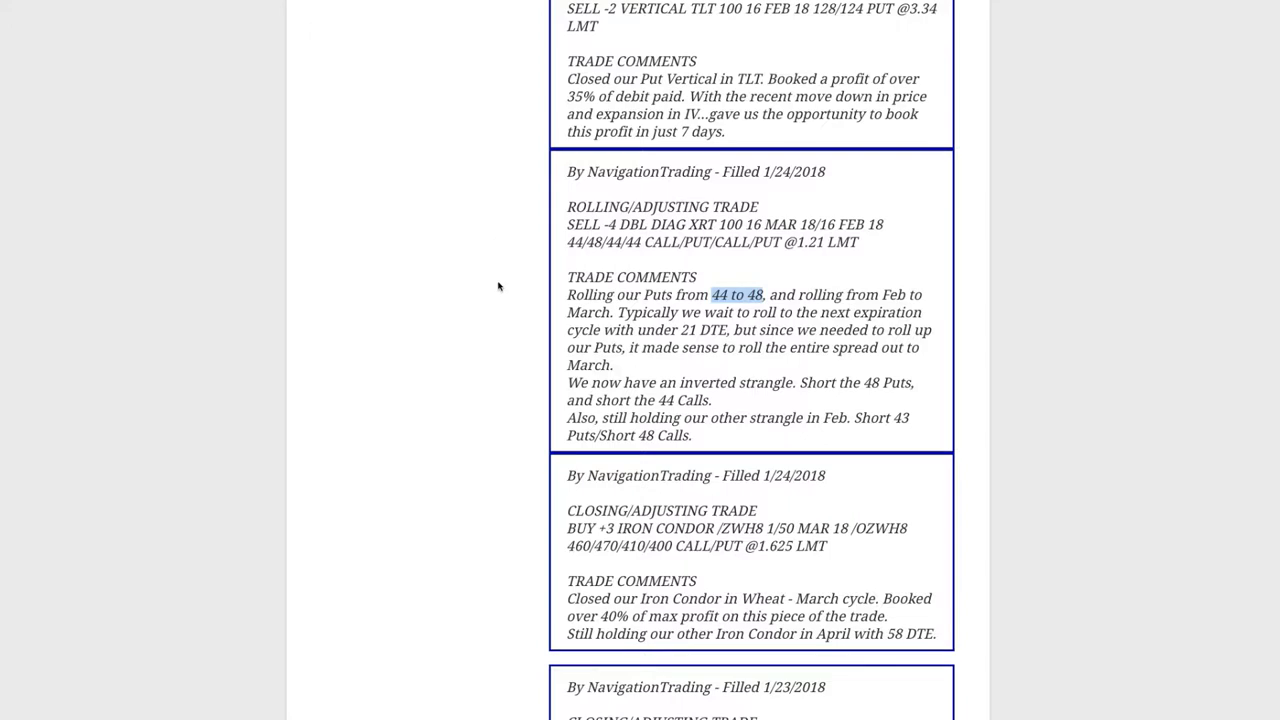
Find the TLT closing trade alert in the member area and highlight "SELL -2 VERTICAL TLT" in its order text
scroll(500, 285, "up", 3)
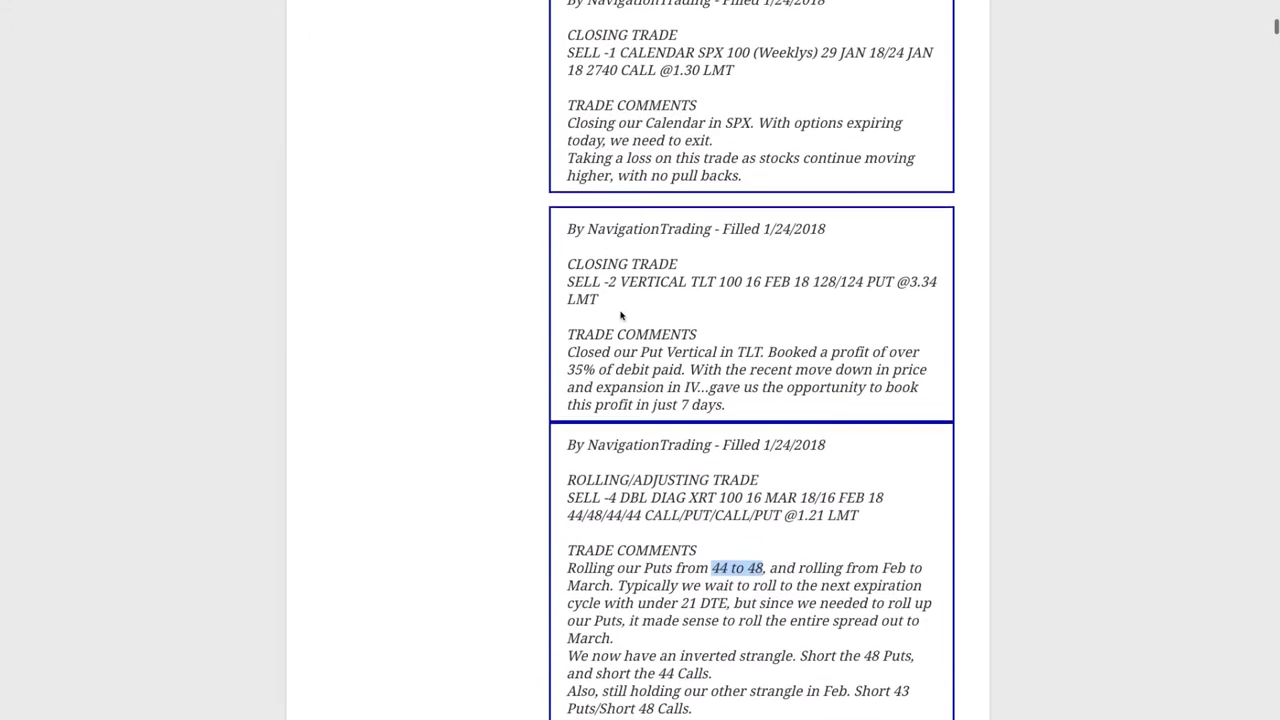
left_click(710, 290)
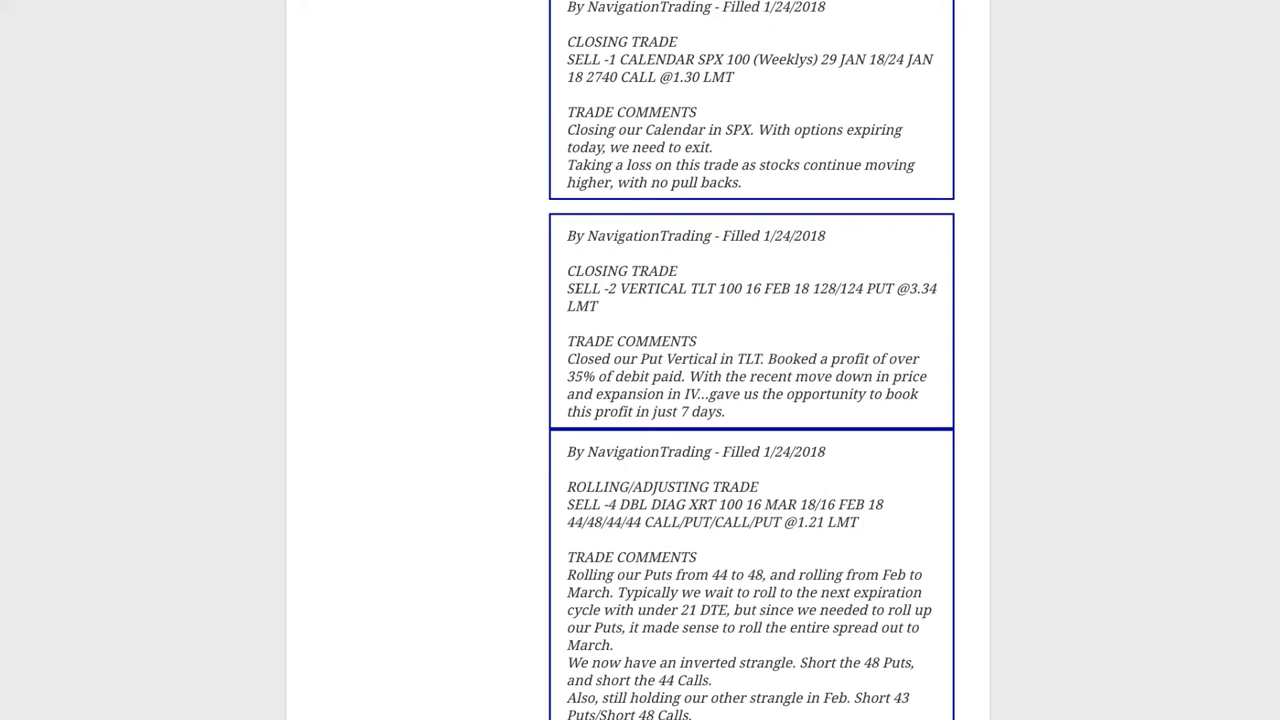
left_click_drag(567, 288, 715, 290)
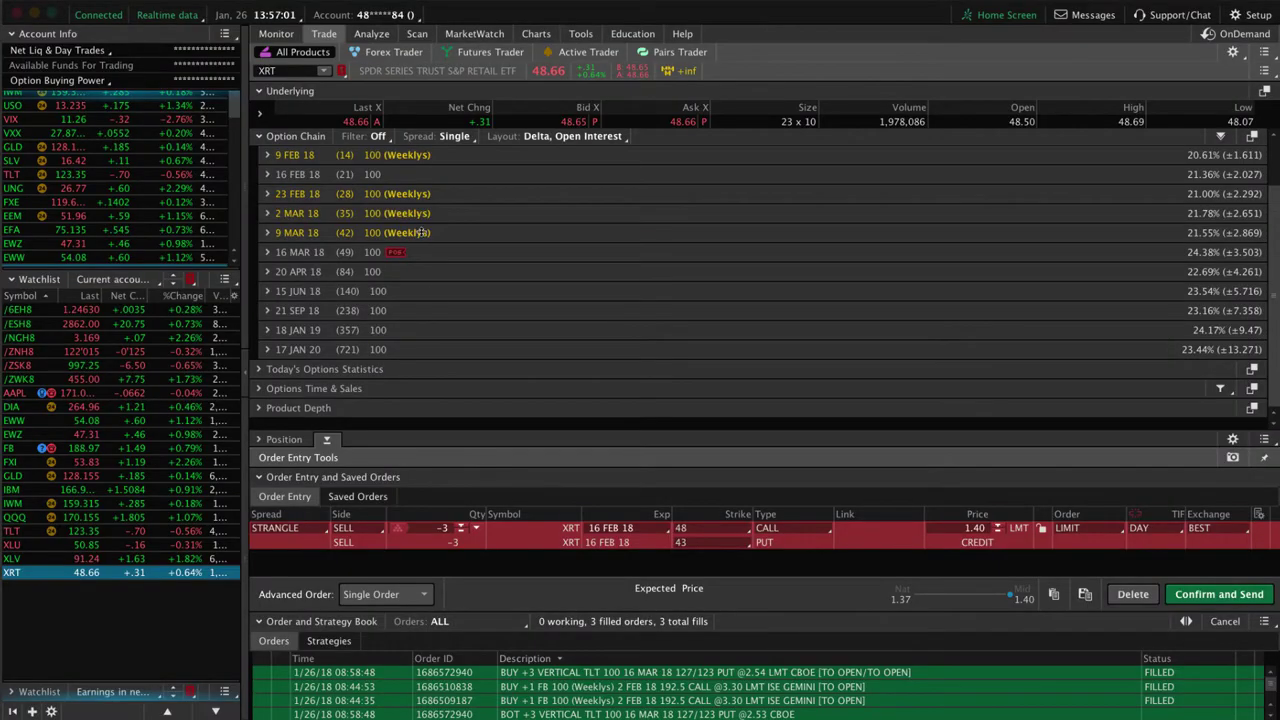
Display the TLT chart in thinkorswim, and view the TLT risk profile
left_click(540, 36)
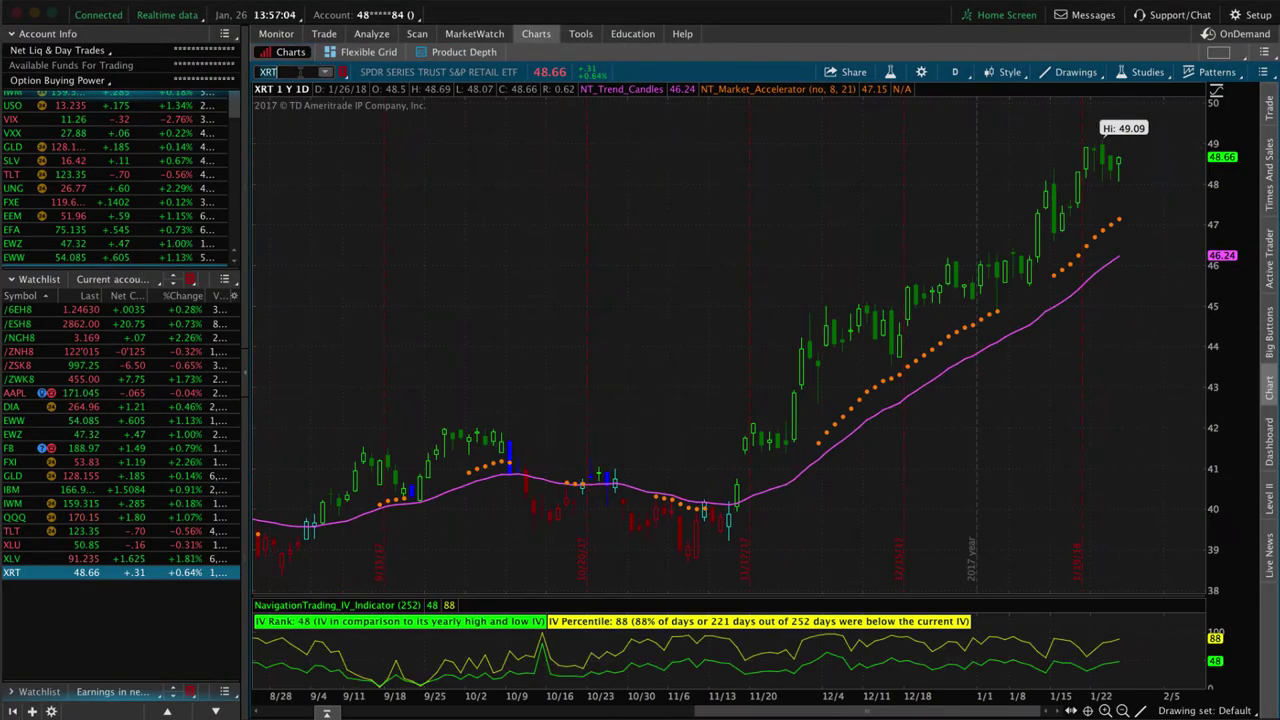
type("TLT")
key("Return")
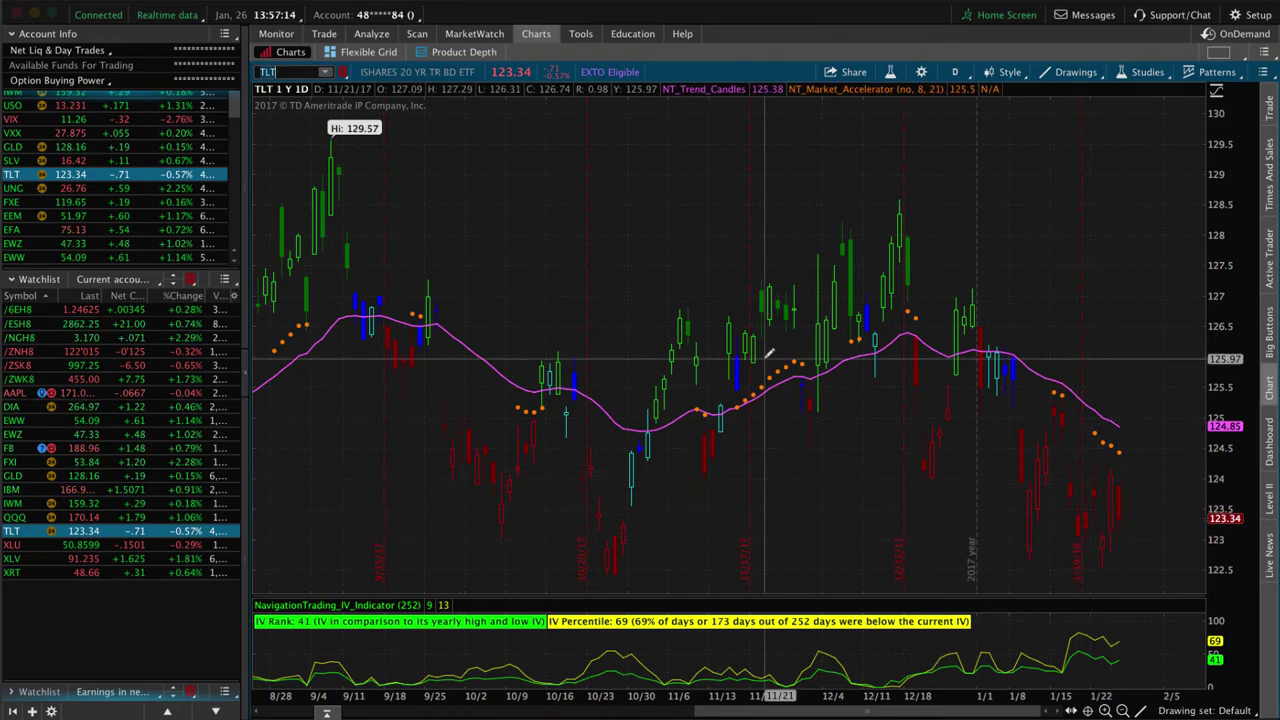
left_click(371, 35)
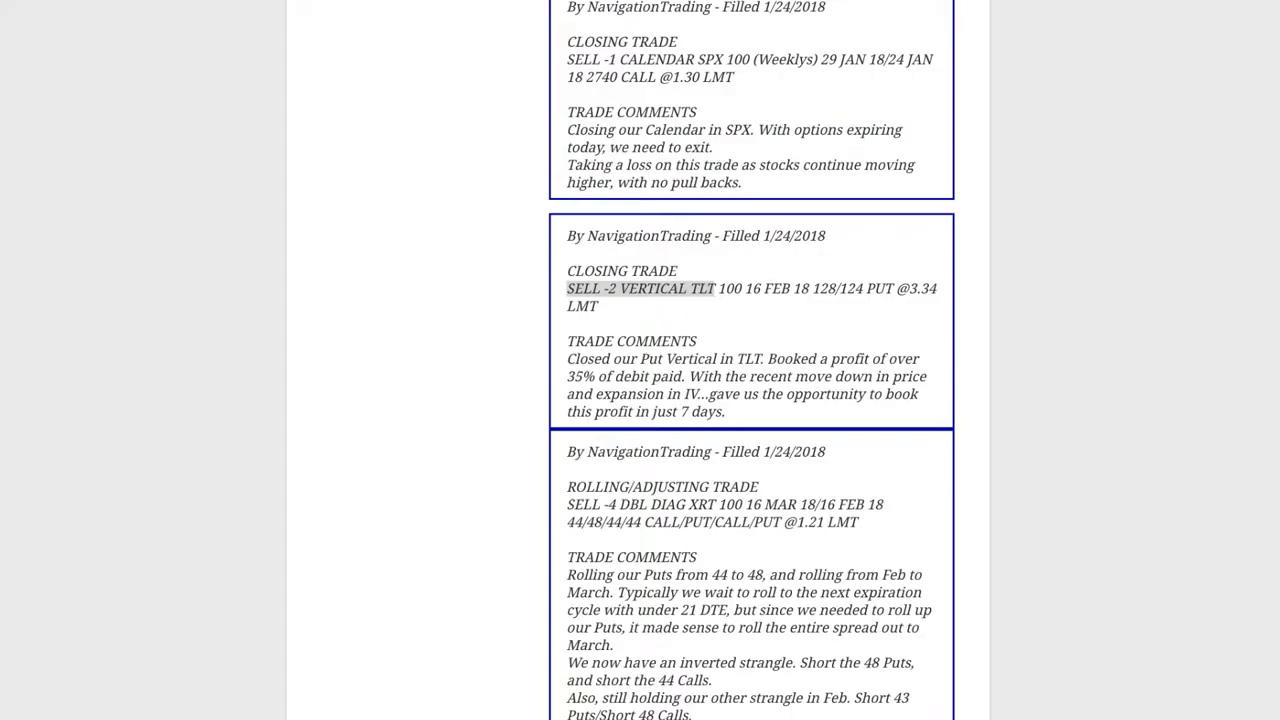
Find the SPX closing trade alert in the member area and highlight "SELL -1 CALENDAR SPX 100 (Weeklys)" in its order text
left_click(611, 272)
scroll(640, 320, "up", 3)
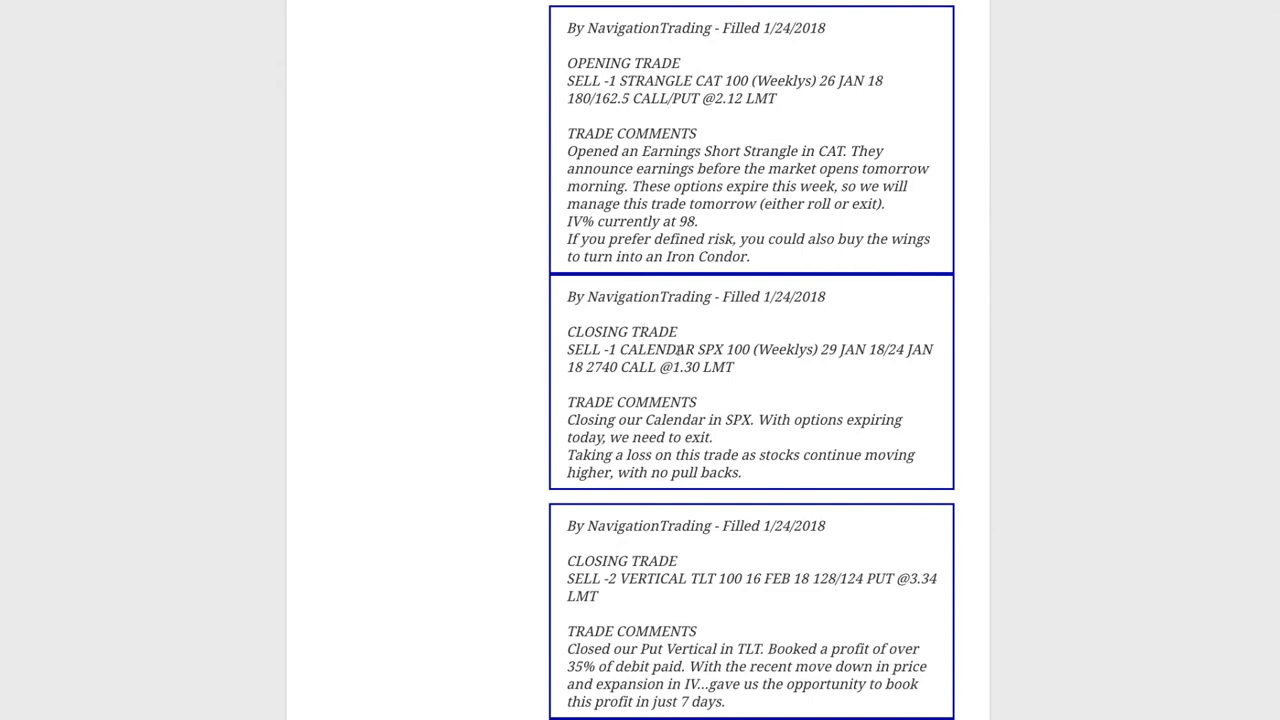
left_click_drag(569, 349, 821, 349)
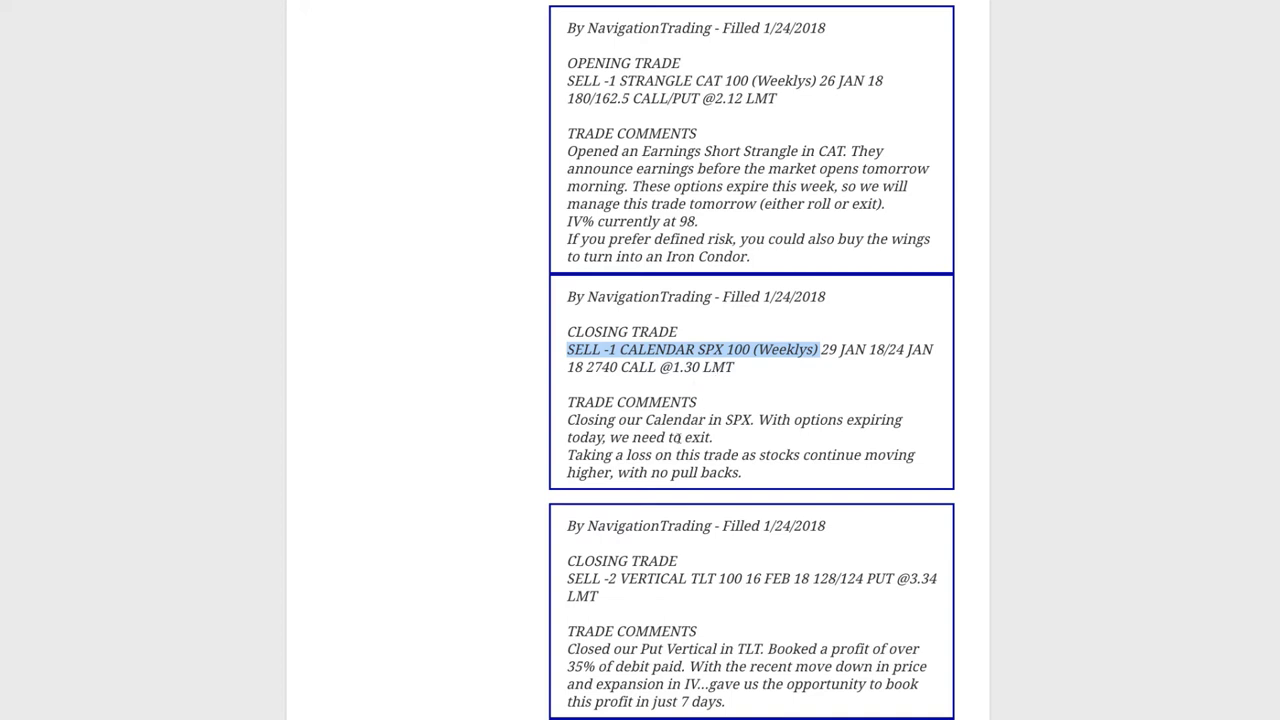
Highlight the comment about taking a loss in the SPX closing alert, and review the SPX Calendar Spread entry in Closed Trades
left_click_drag(567, 455, 808, 456)
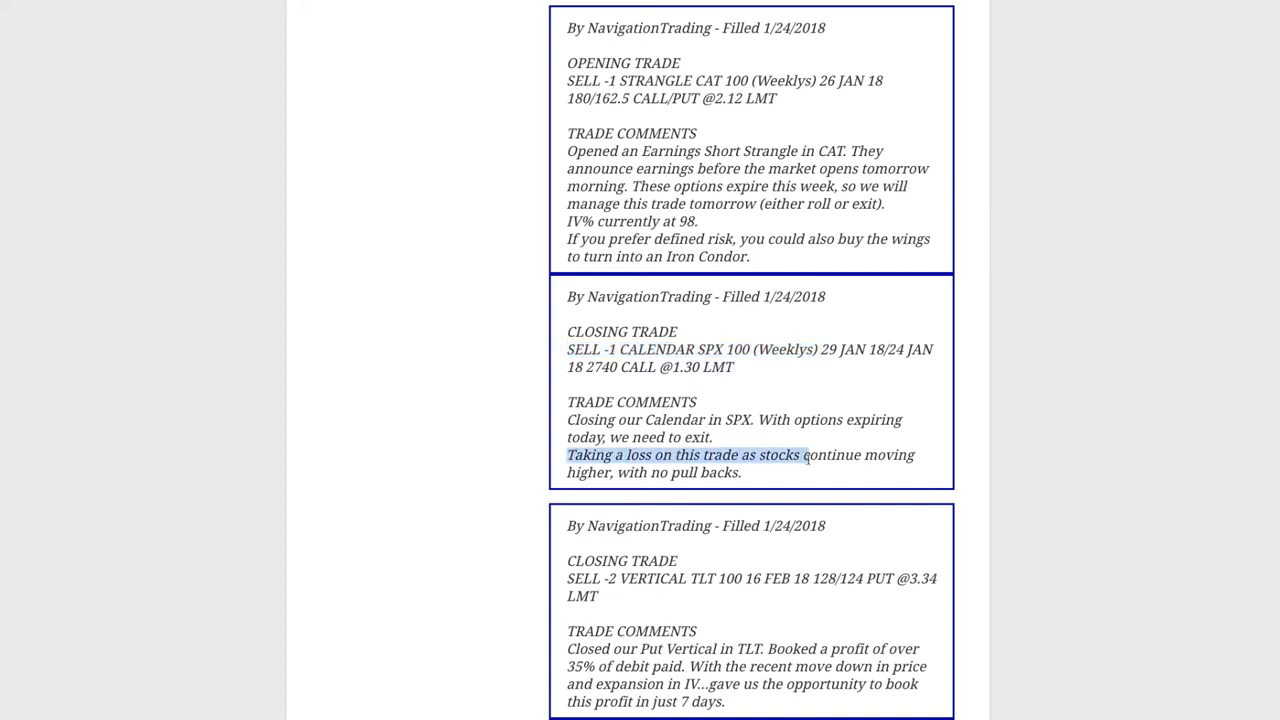
left_click(772, 386)
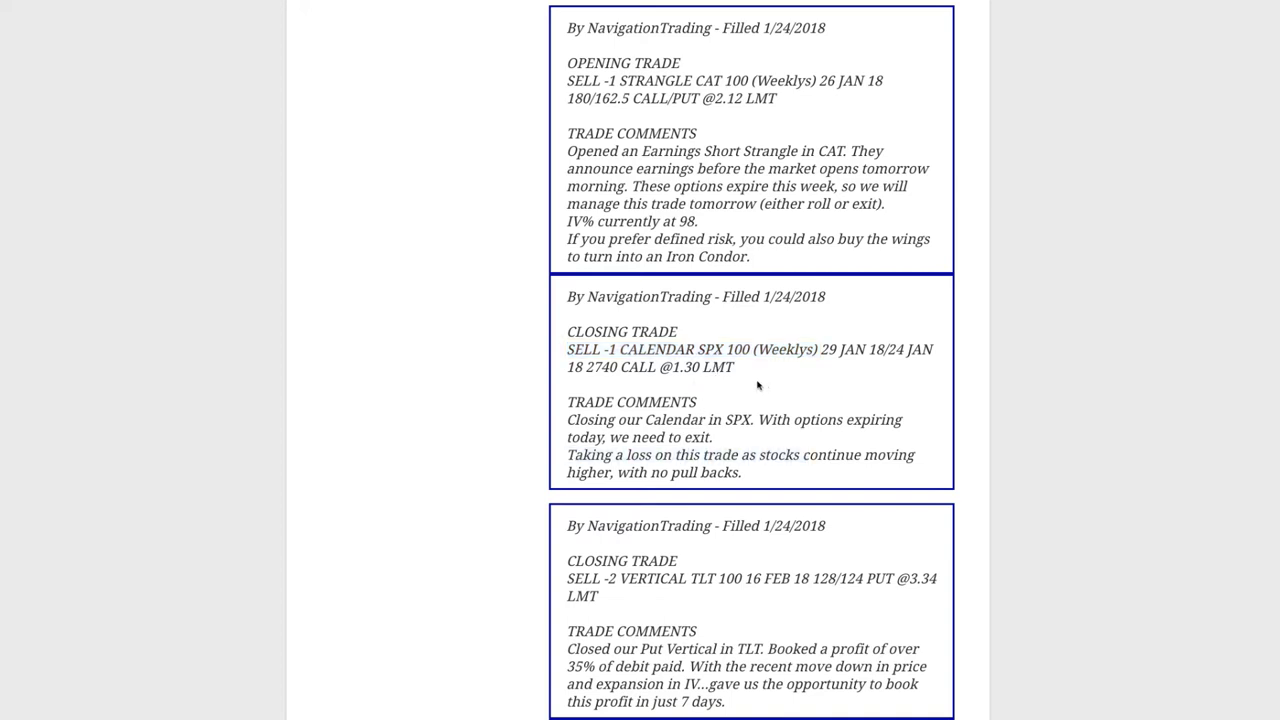
scroll(700, 300, "up", 15)
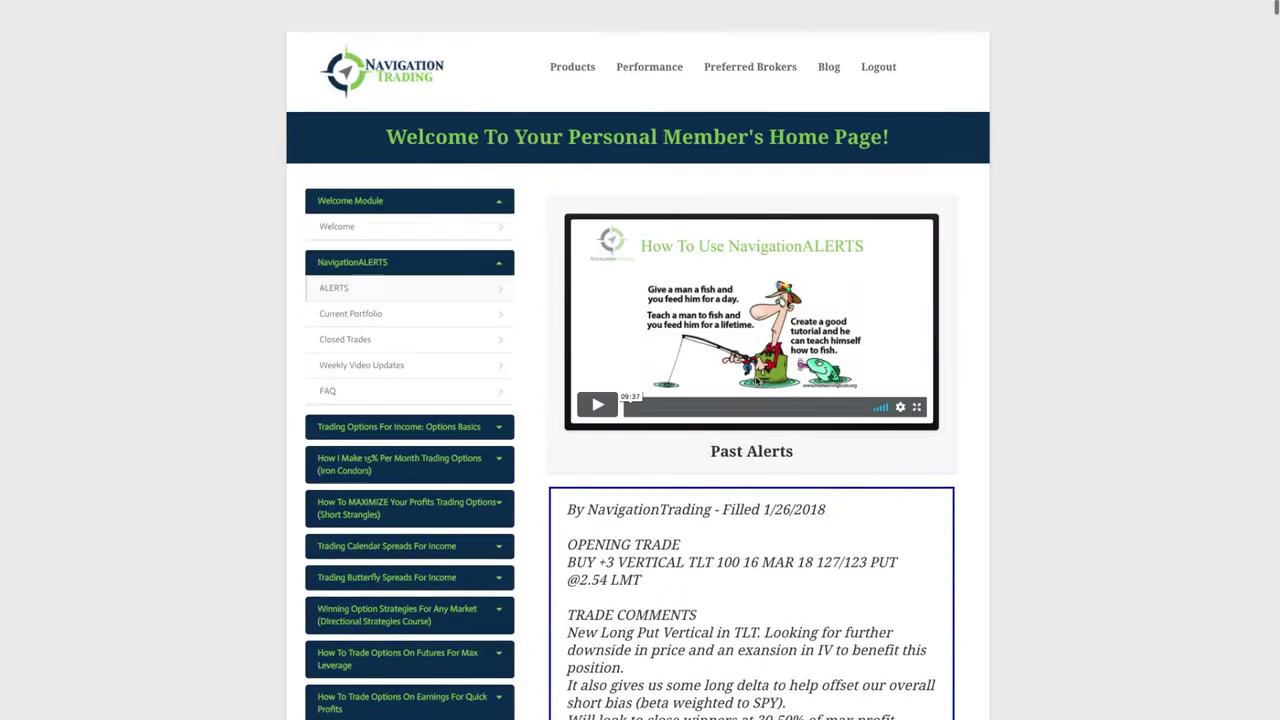
scroll(543, 373, "down", 1)
left_click(413, 310)
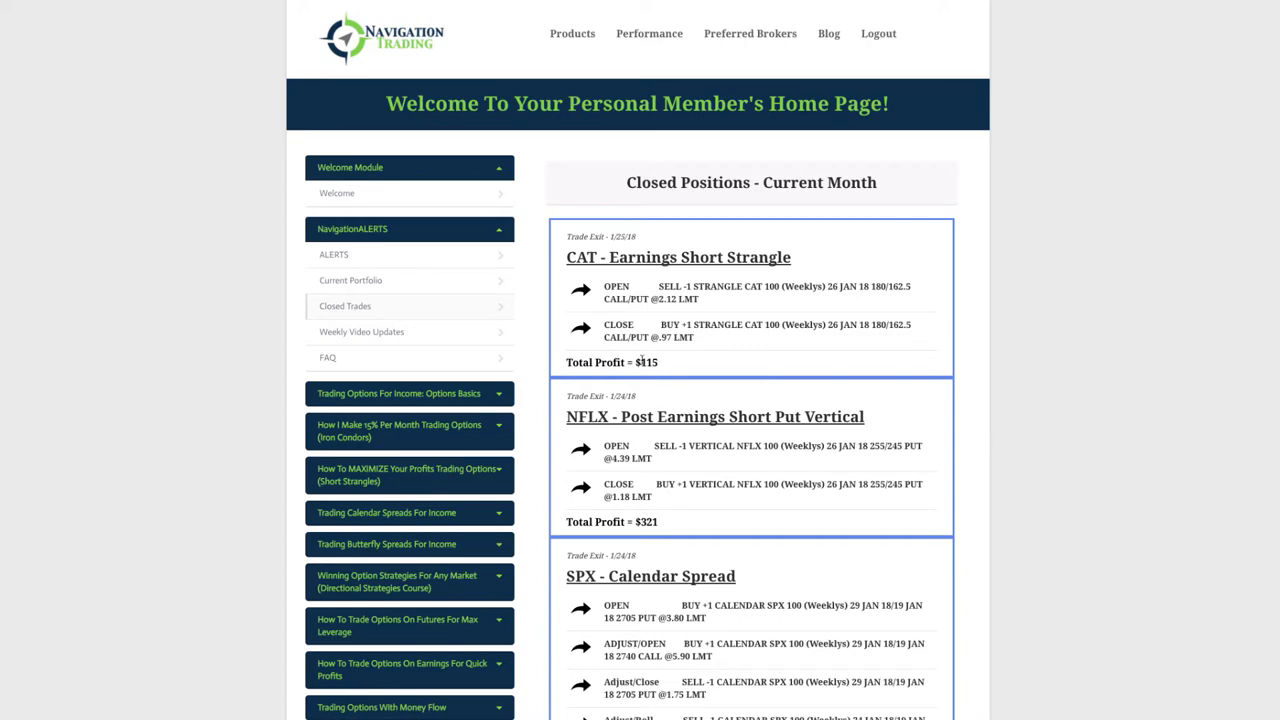
scroll(640, 360, "down", 4)
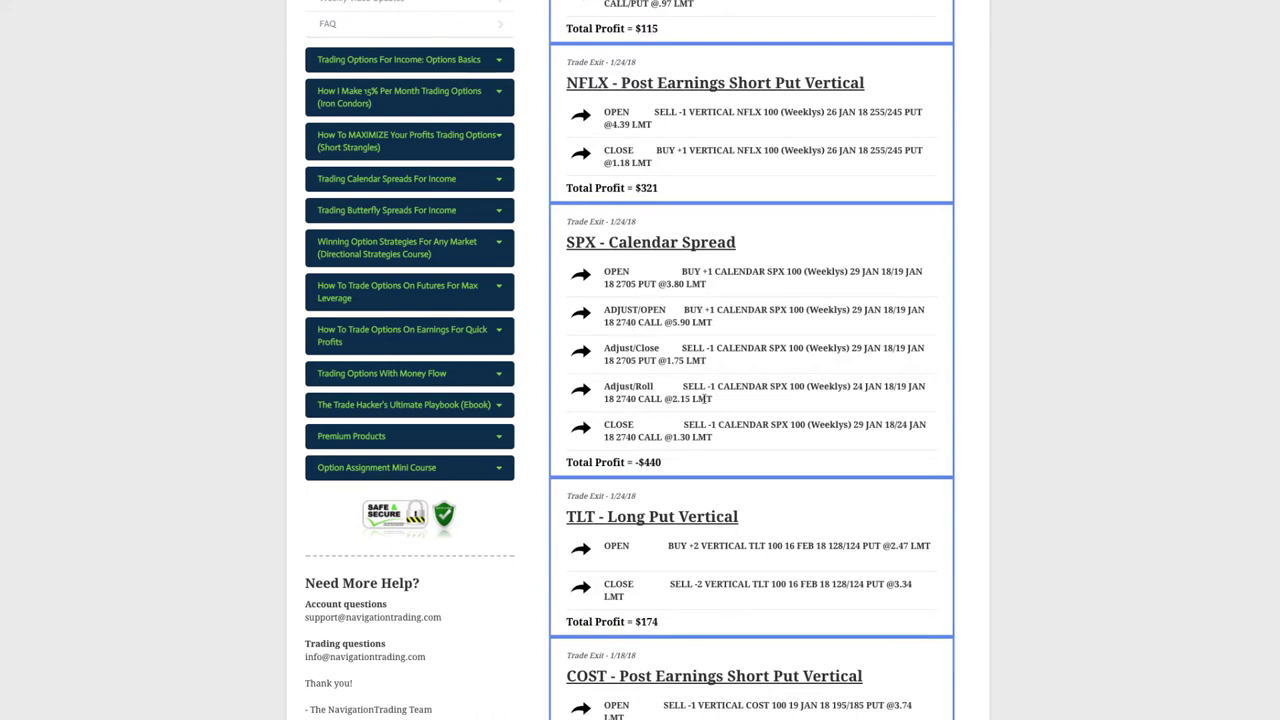
scroll(686, 468, "down", 4)
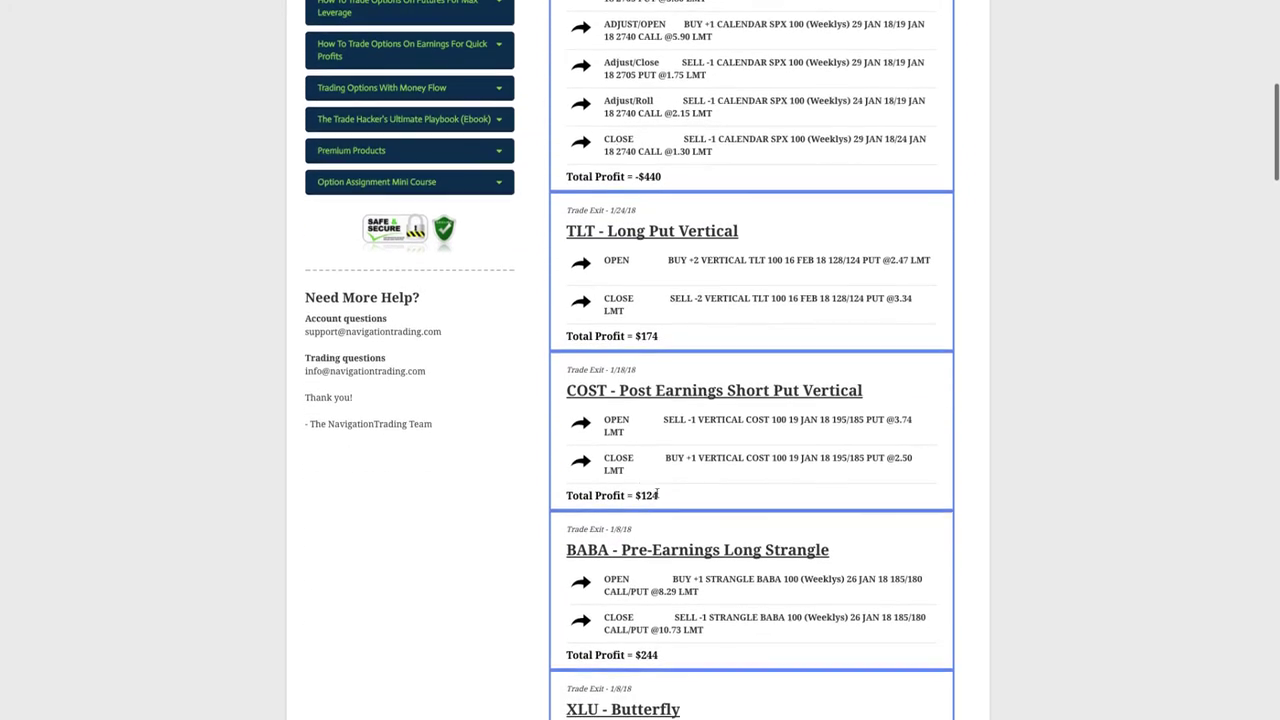
scroll(657, 493, "up", 9)
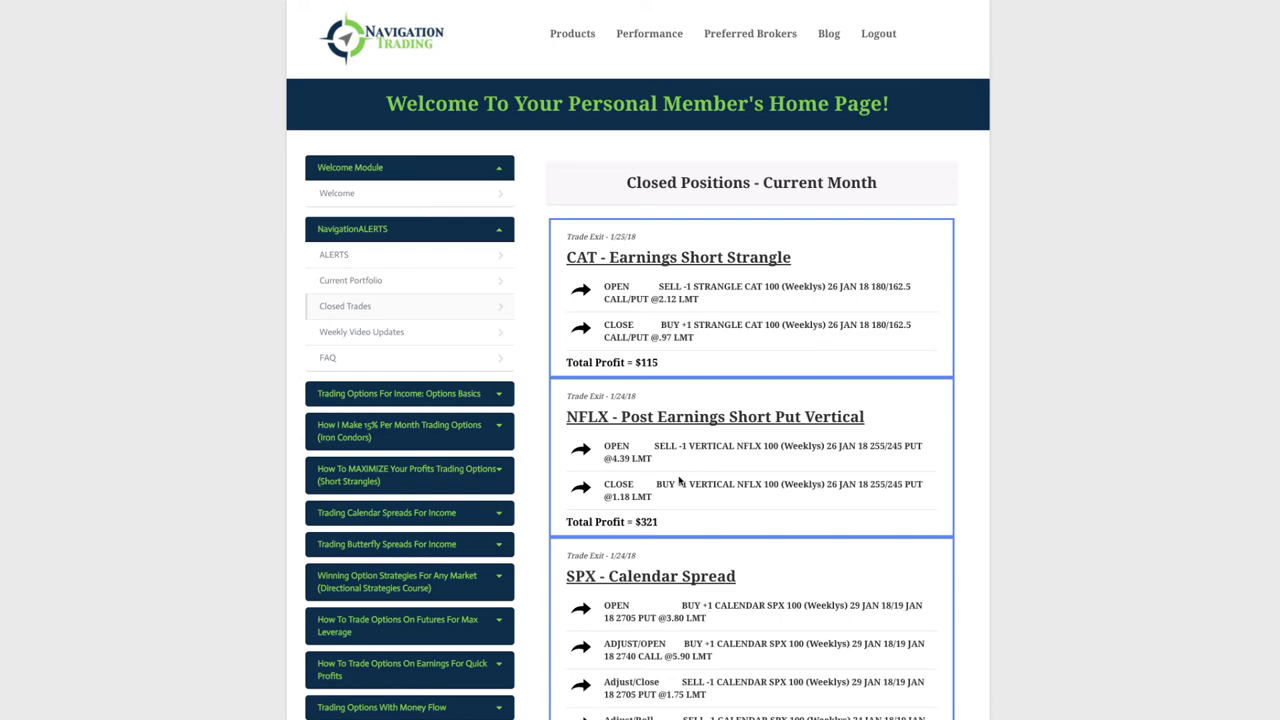
Return to the member area's alerts, find the CAT opening trade, and highlight "Earnings Short Strangle in CAT" in its comments
left_click(475, 257)
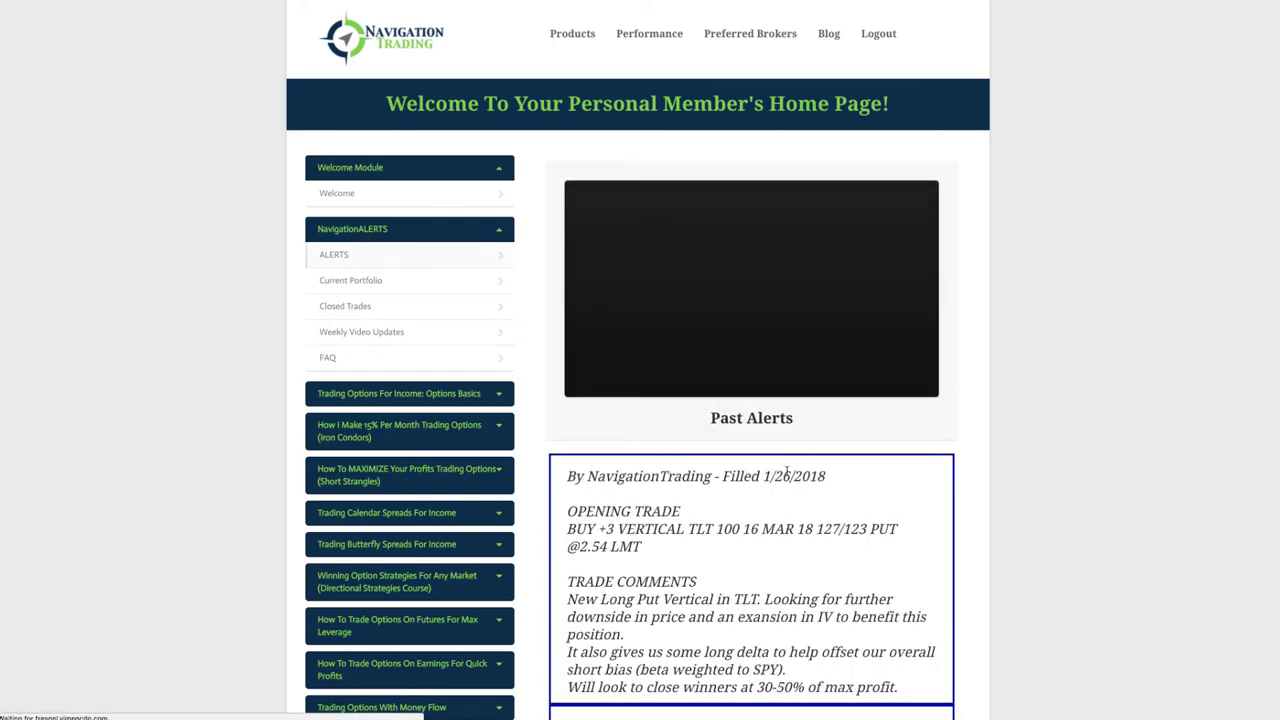
scroll(787, 472, "down", 1)
scroll(787, 472, "down", 13)
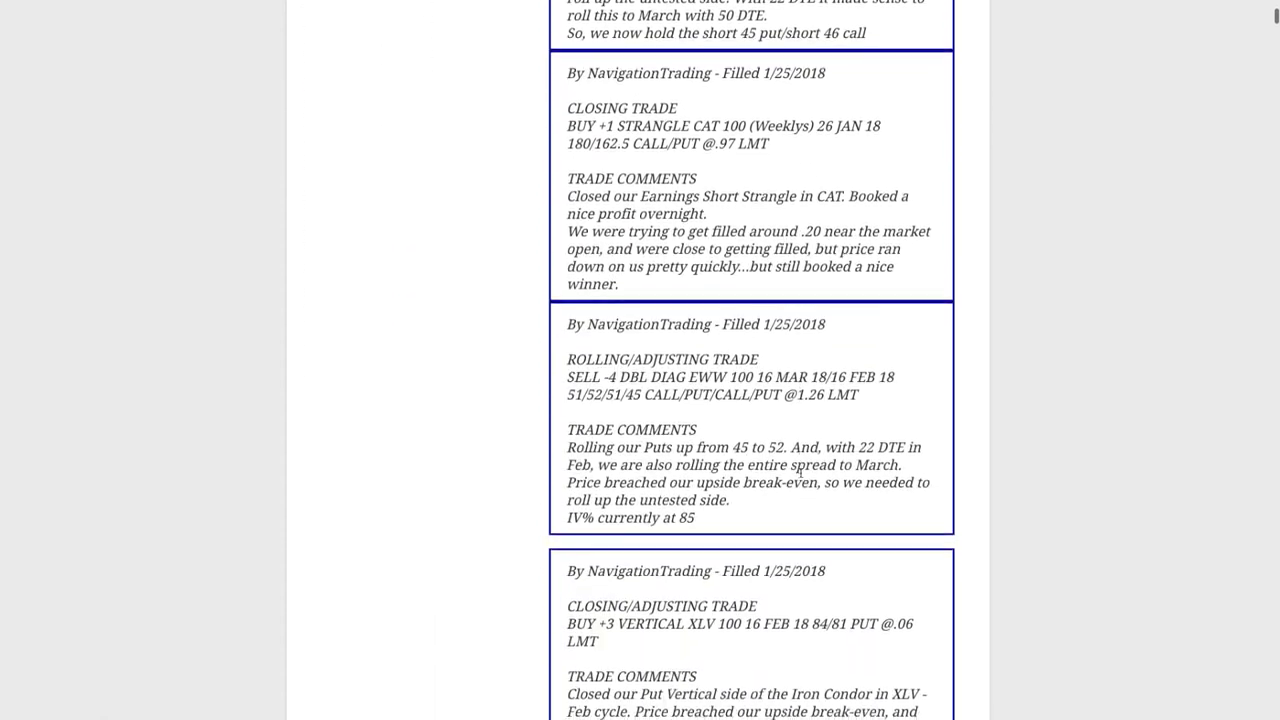
scroll(800, 472, "down", 3)
scroll(800, 472, "up", 3)
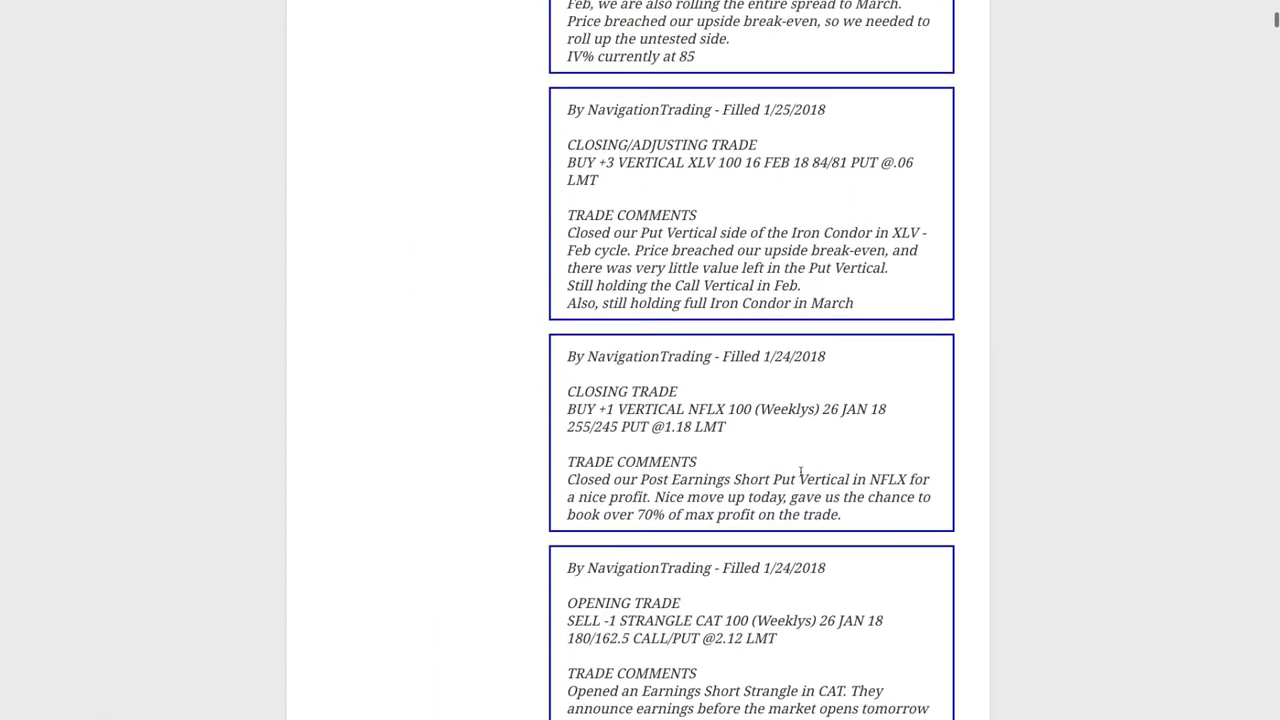
scroll(800, 472, "down", 5)
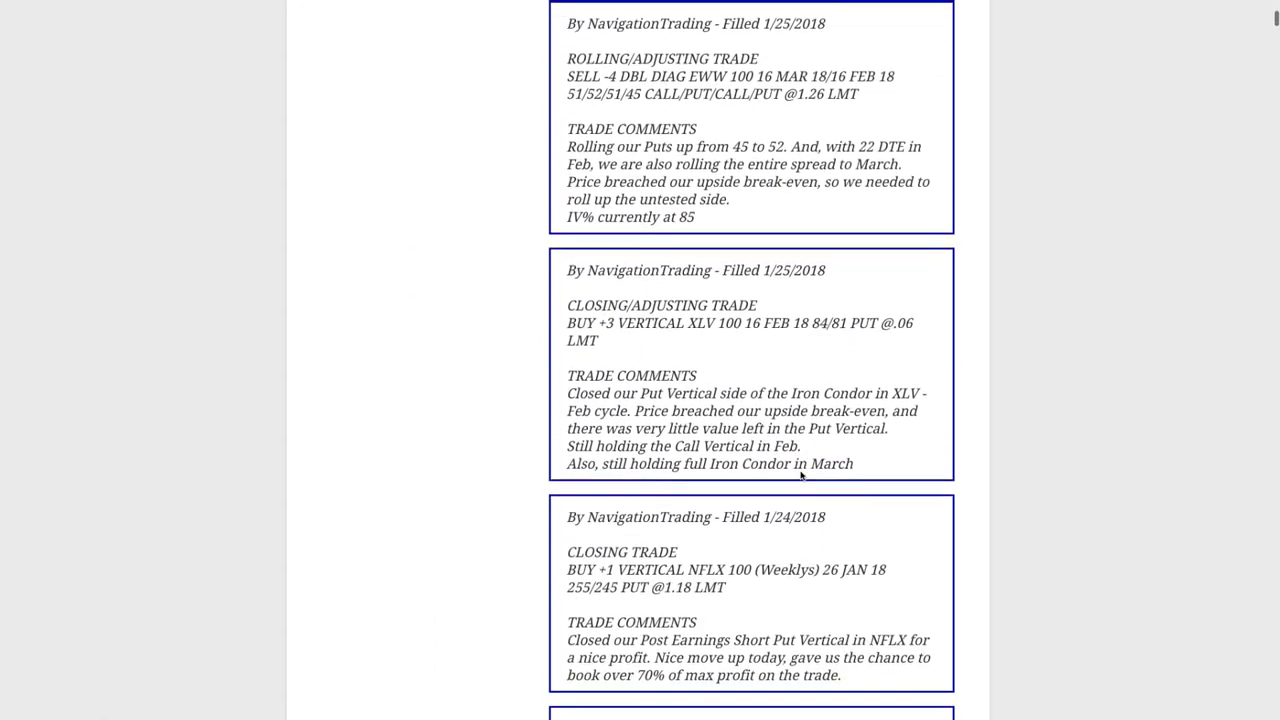
scroll(800, 472, "down", 4)
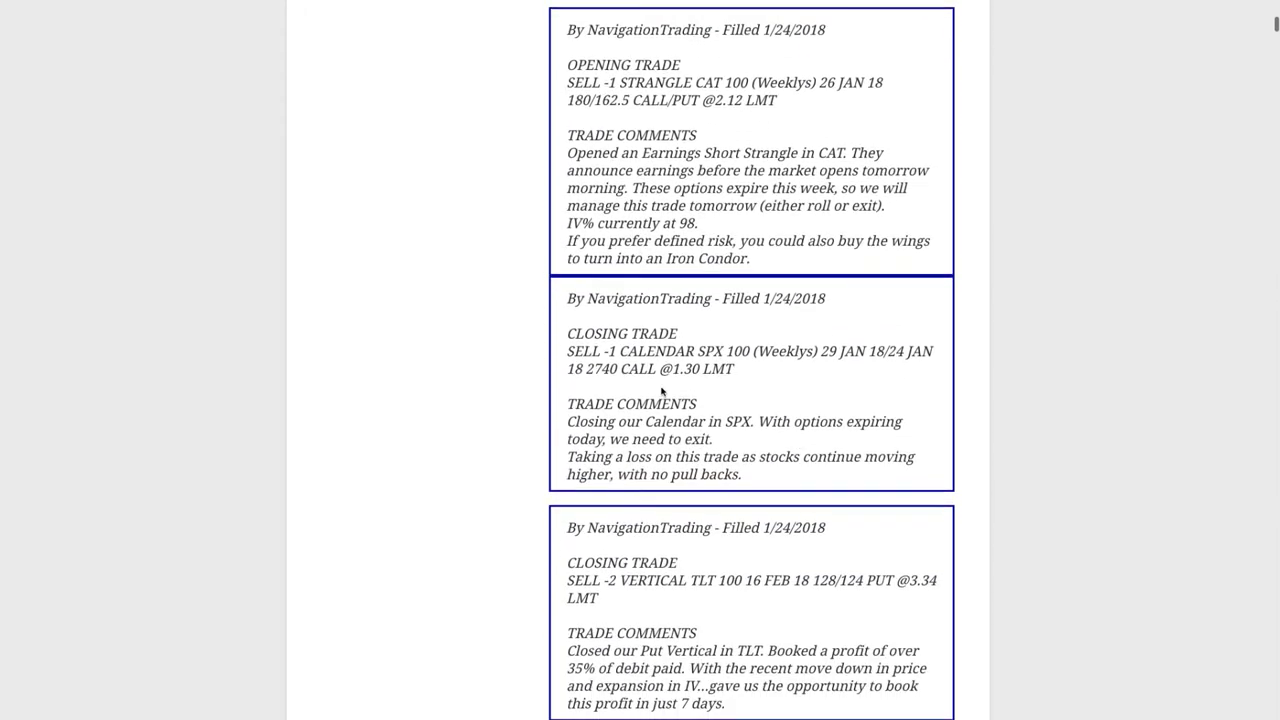
scroll(614, 350, "up", 1)
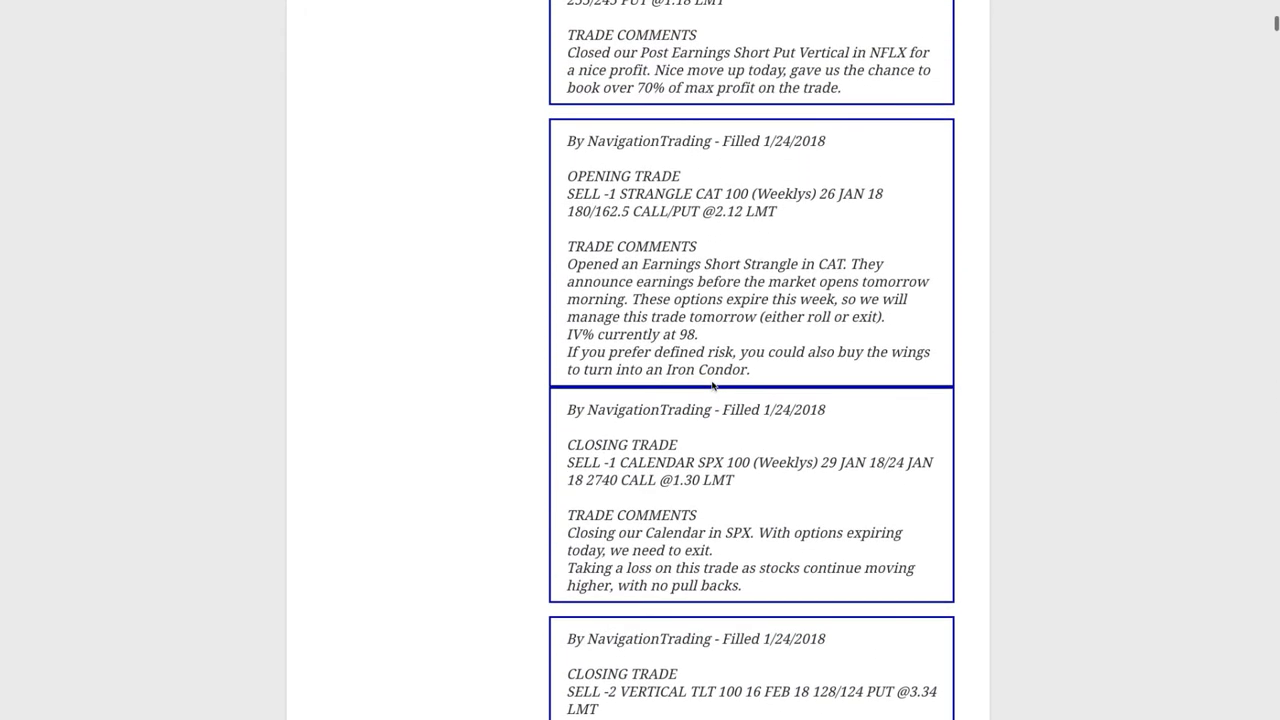
scroll(718, 320, "up", 1)
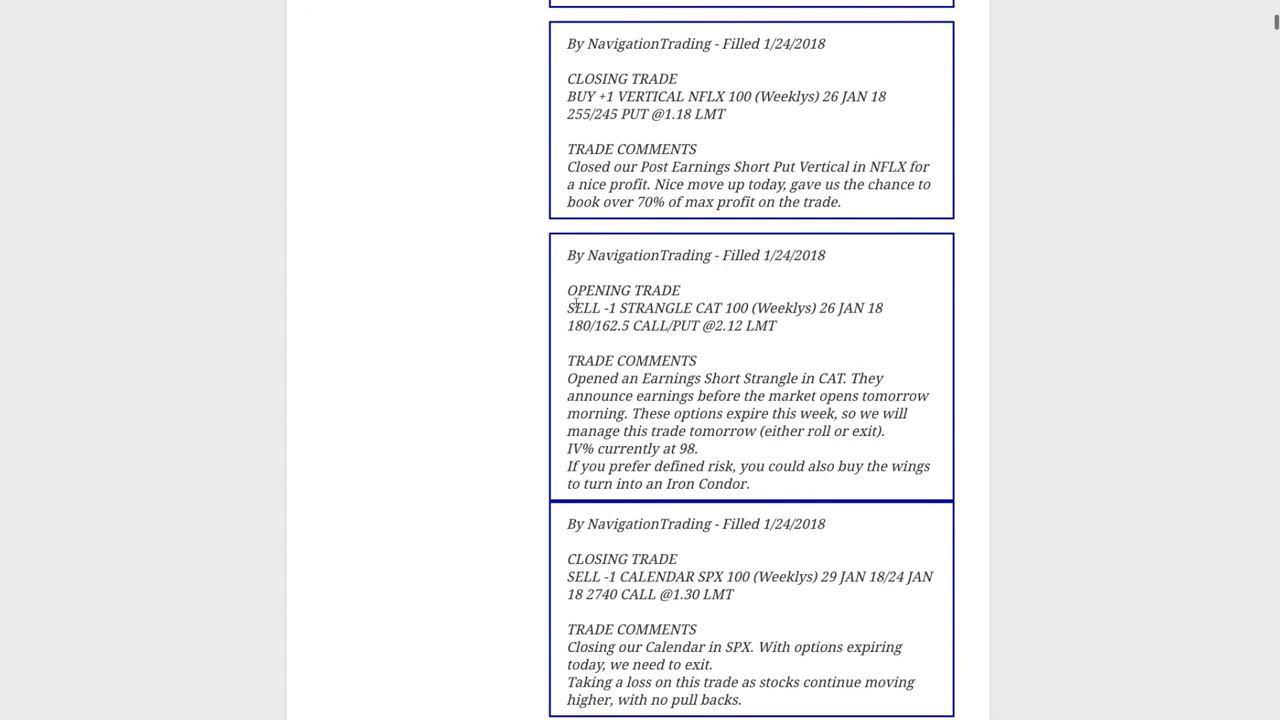
left_click_drag(721, 308, 740, 308)
left_click_drag(641, 378, 845, 378)
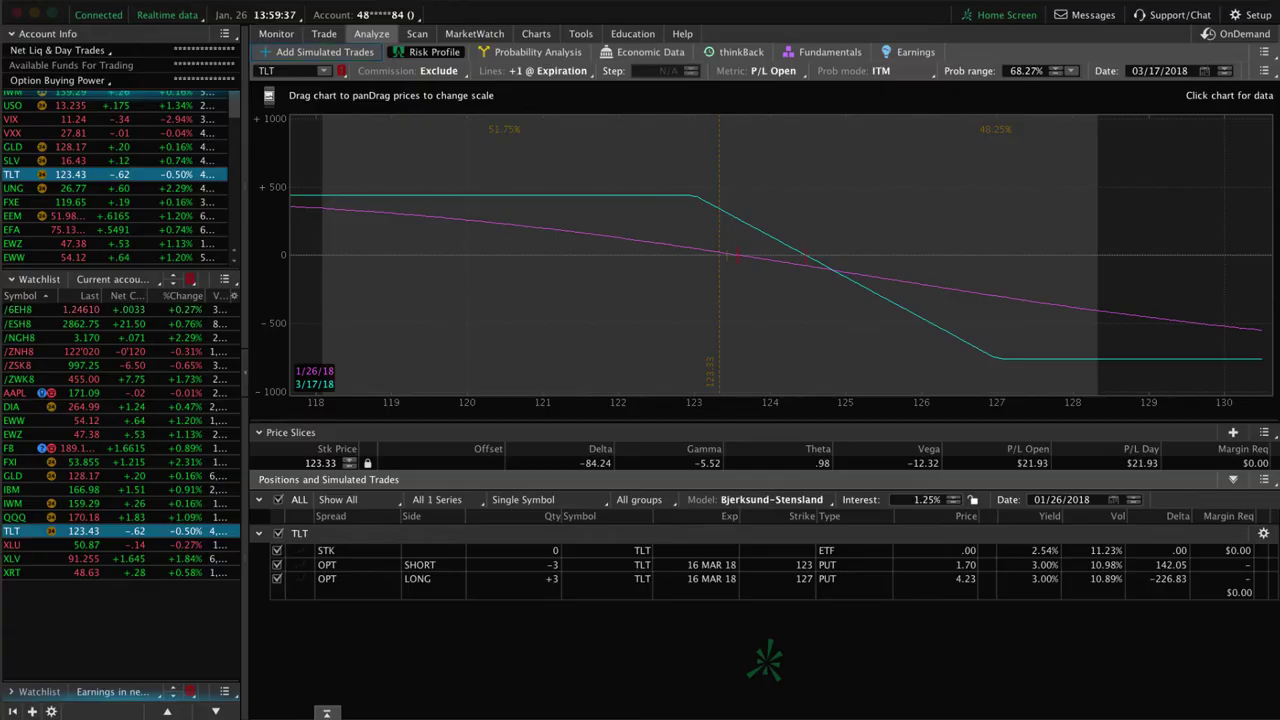
Display the CAT chart in thinkorswim, and reread the CAT opening alert with its text highlight cleared
left_click(536, 33)
type("CAT")
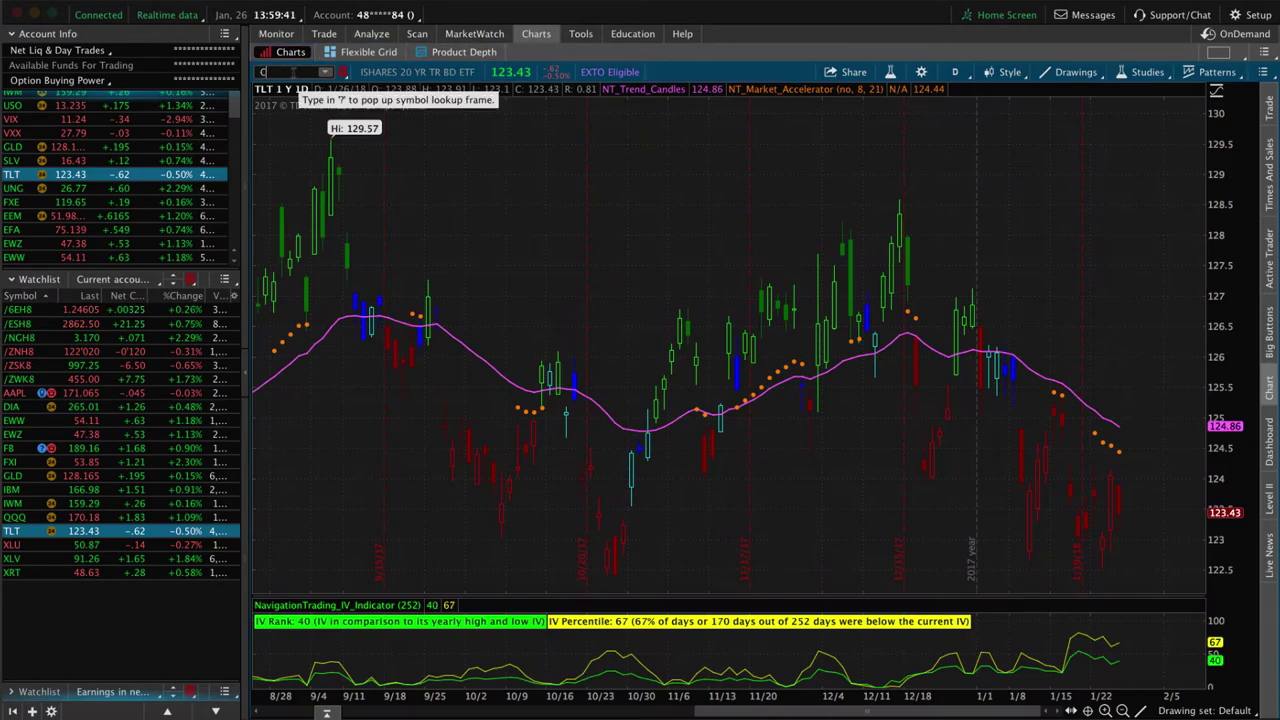
key("Return")
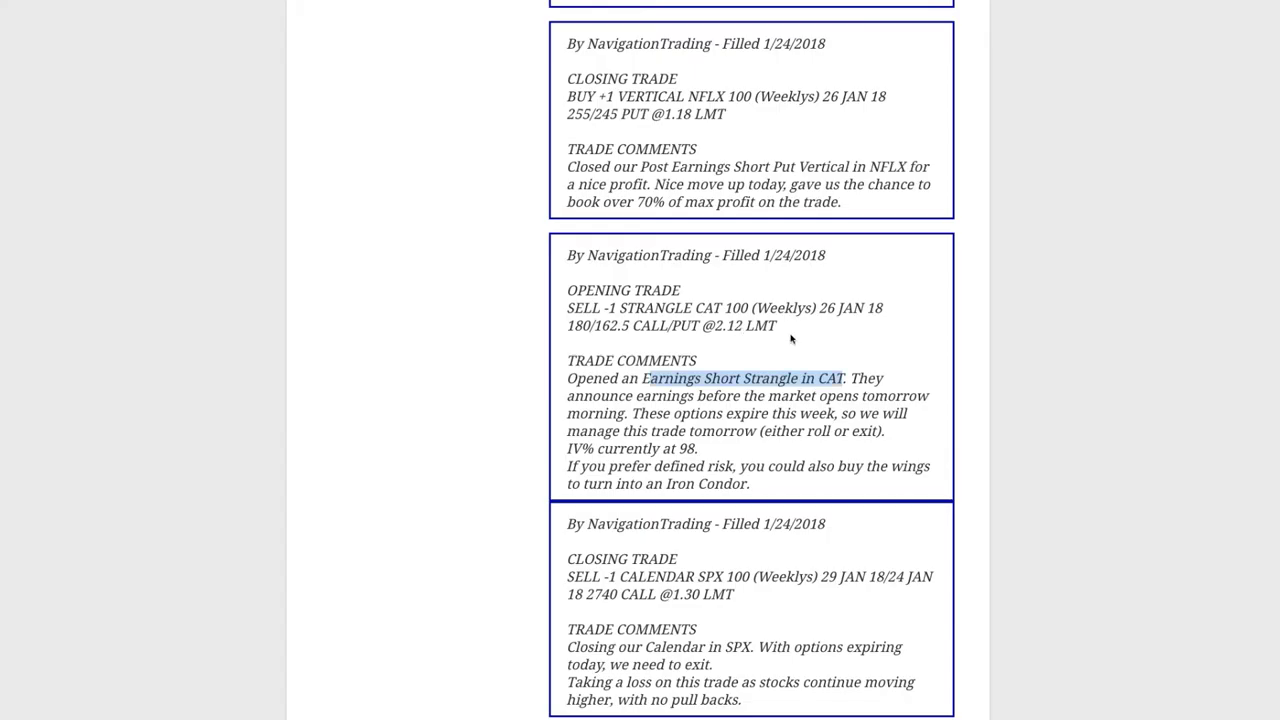
left_click(790, 339)
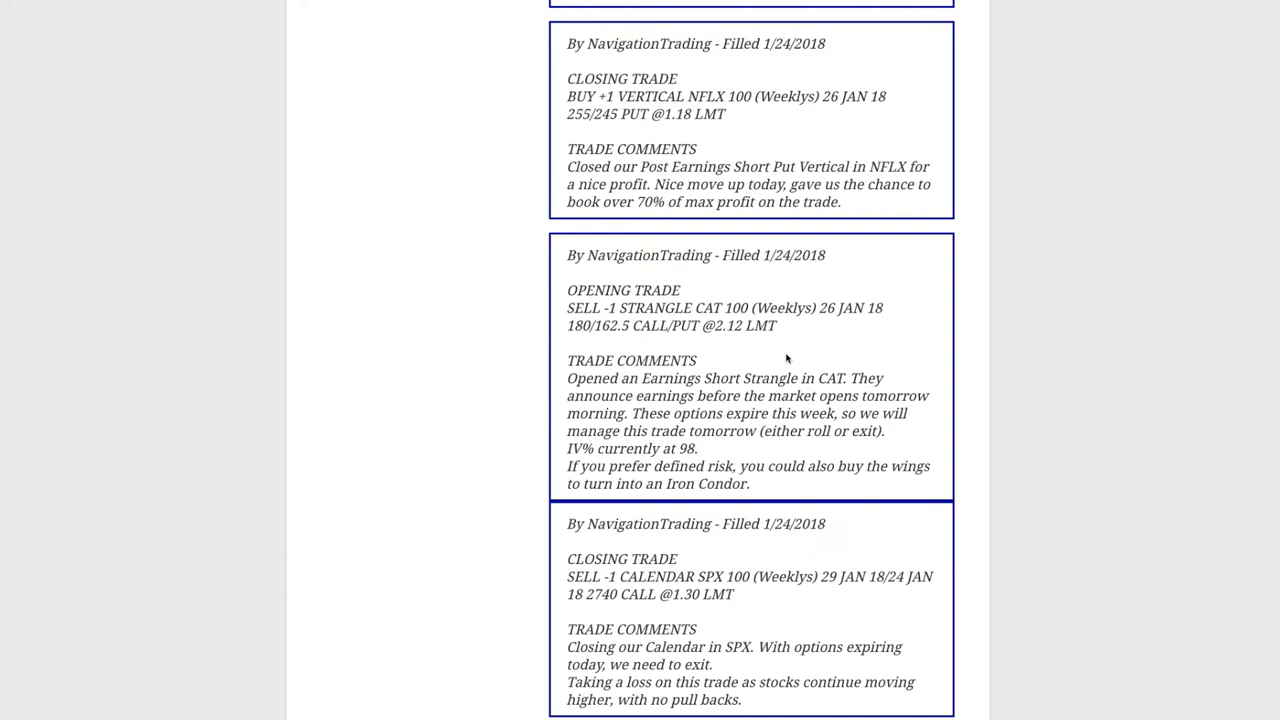
scroll(786, 358, "up", 1)
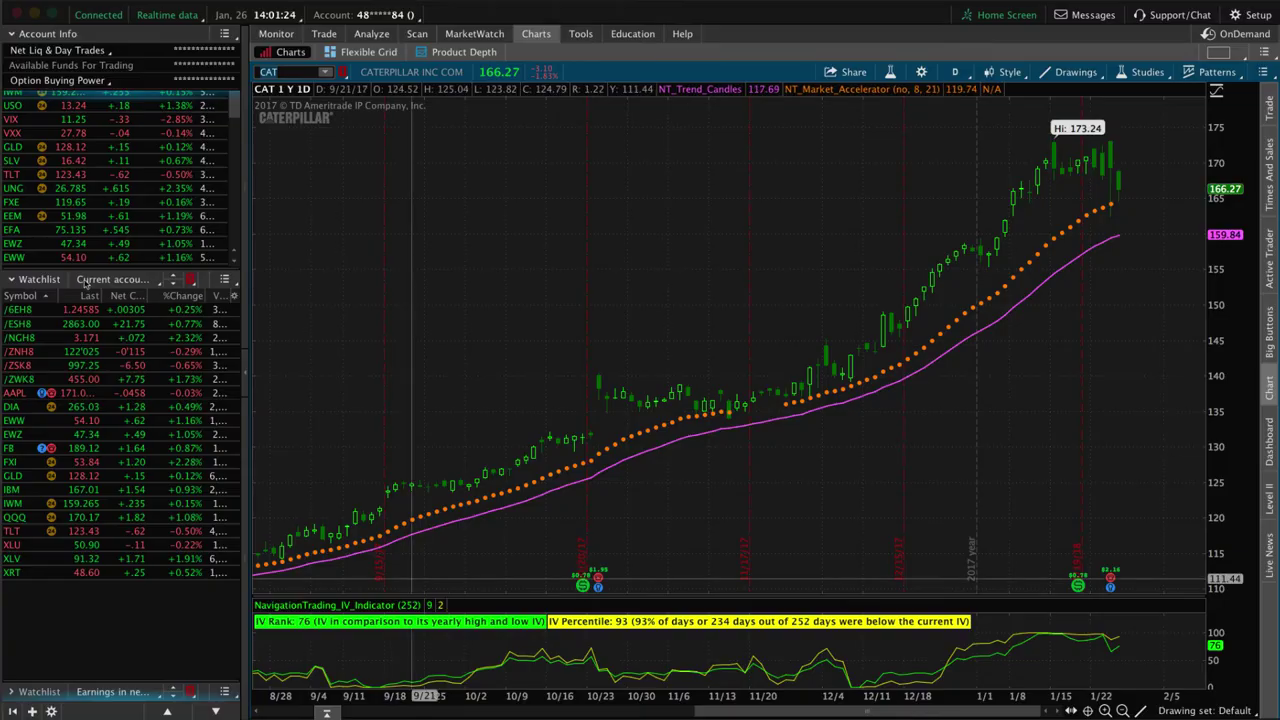
Display the /ESH8 chart in thinkorswim, and highlight "CLOSING TRADE" in the NFLX alert
left_click(38, 325)
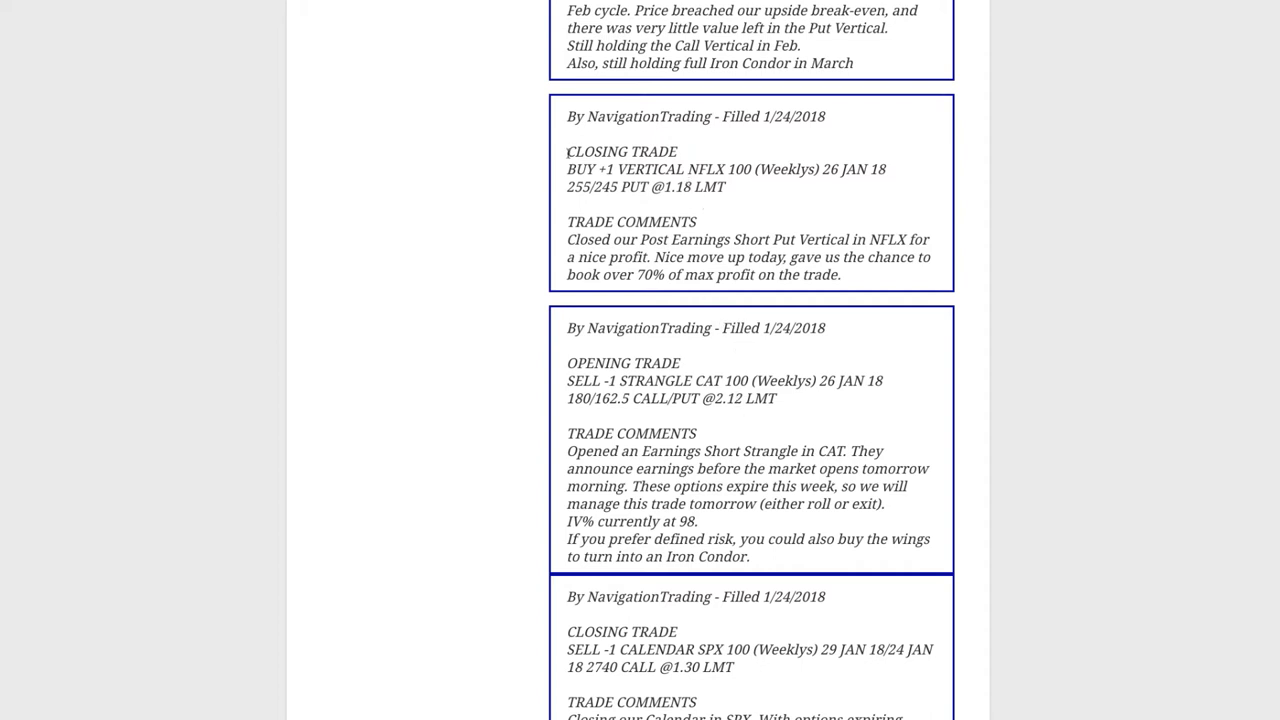
left_click_drag(567, 152, 690, 156)
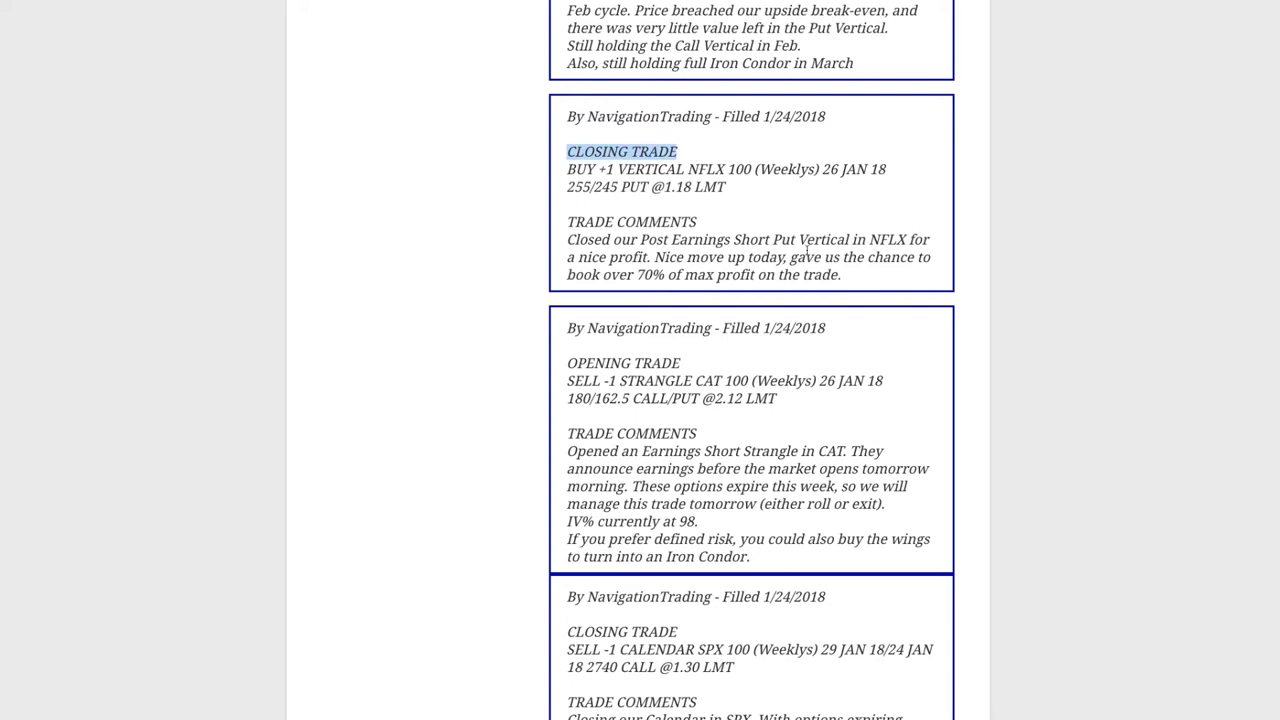
scroll(807, 250, "up", 2)
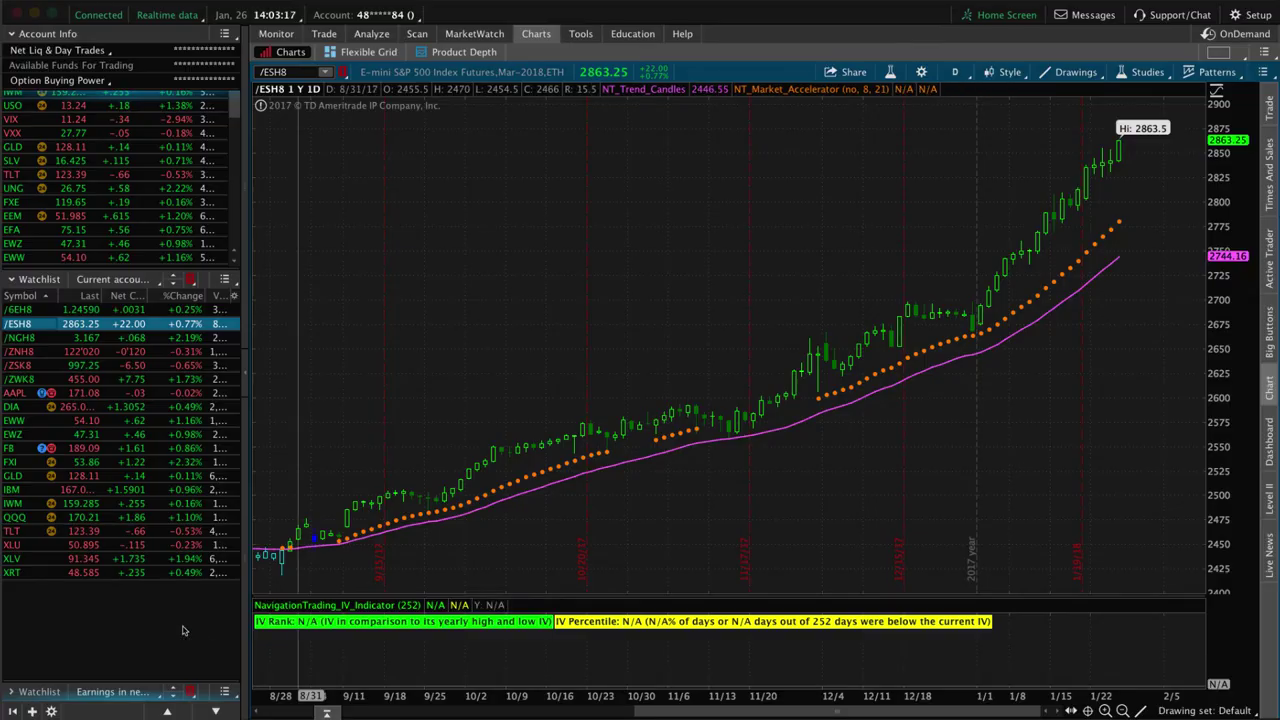
Open the XLV risk profile in thinkorswim, excluding the 16 FEB 18 calls and plotting all four 16 MAR 18 option legs
left_click(43, 561)
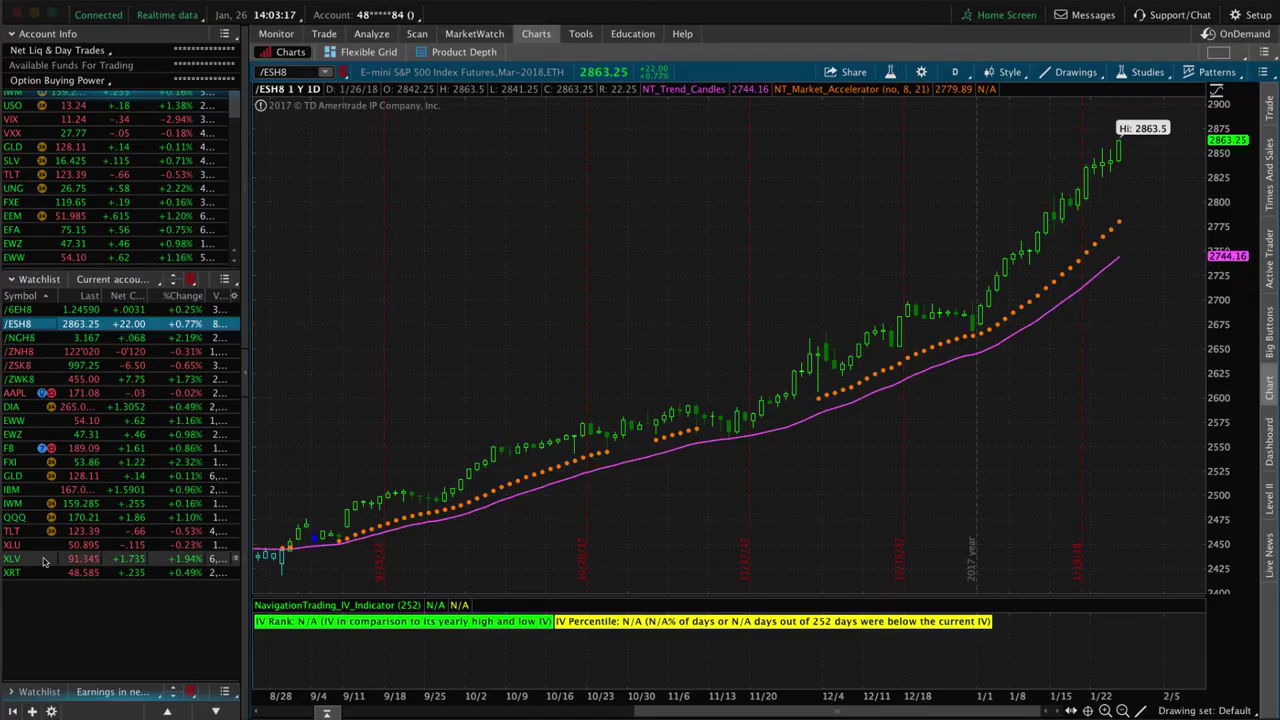
left_click(373, 34)
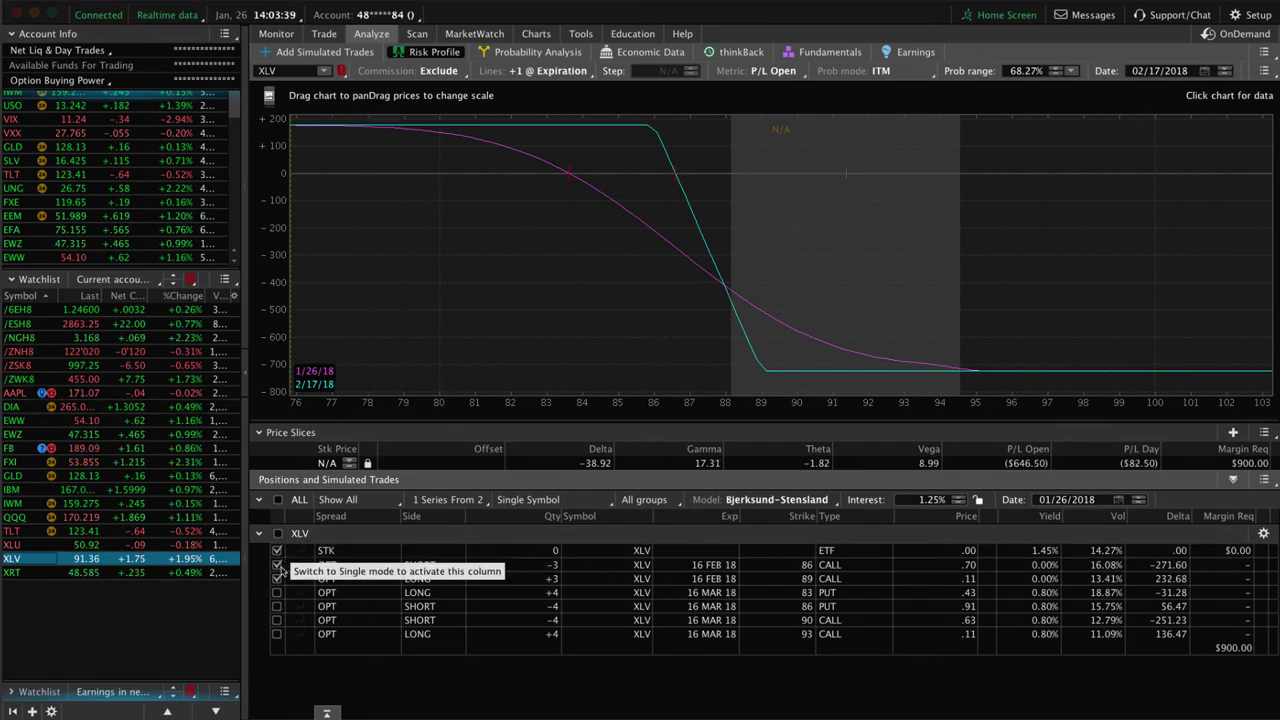
left_click(277, 565)
left_click(277, 579)
left_click(277, 592)
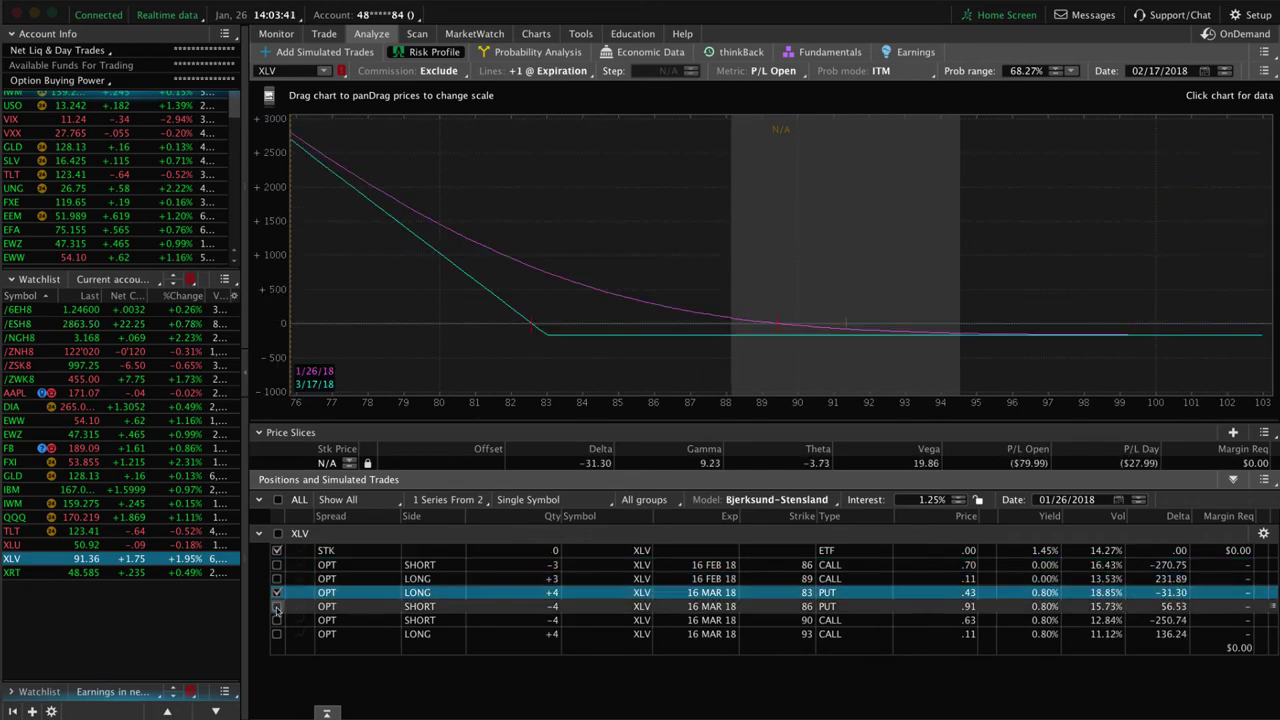
left_click(277, 606)
left_click(277, 620)
left_click(277, 634)
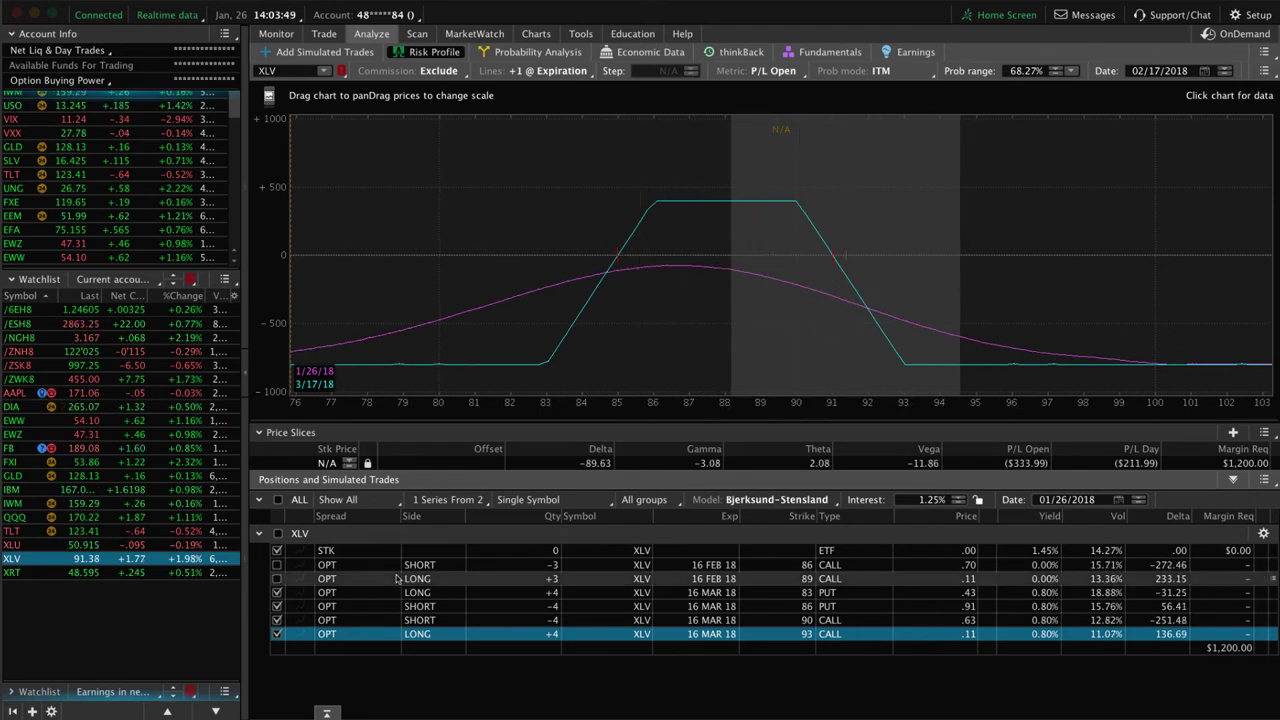
View the XLV risk profile temporarily without the 16 MAR 18 90 and 93 calls, and return to the XLV chart
left_click(278, 620)
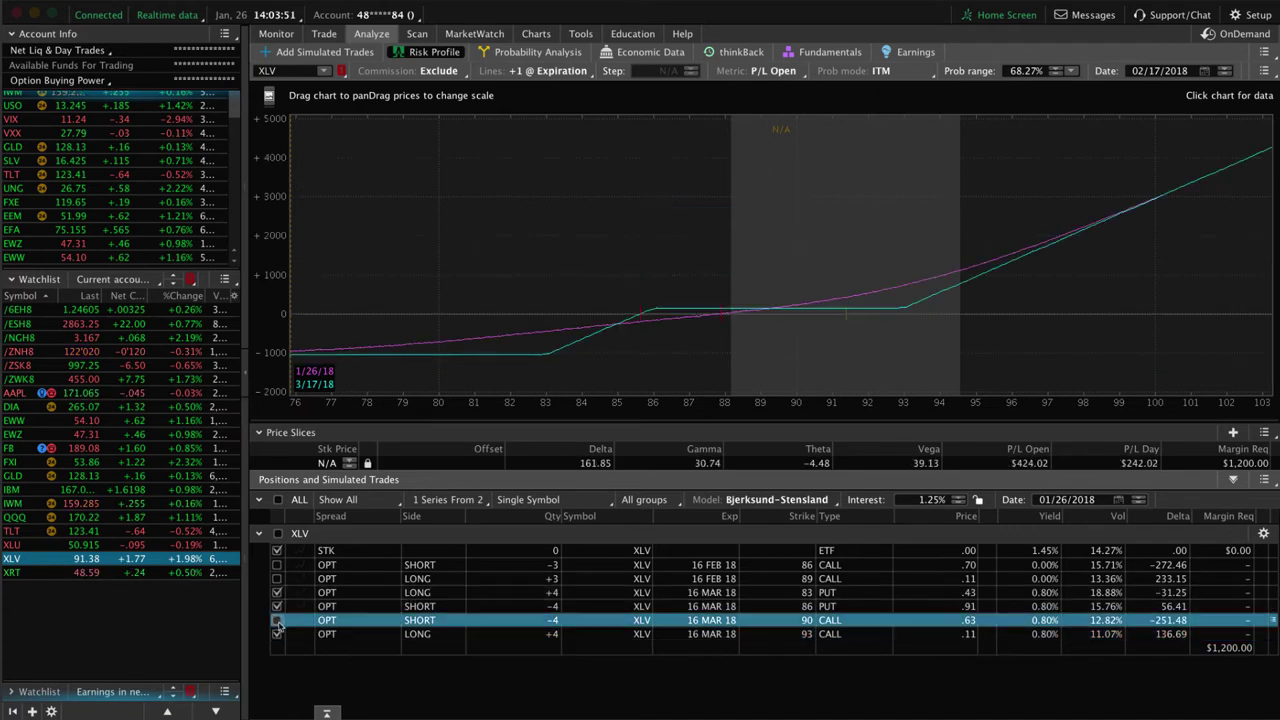
left_click(278, 634)
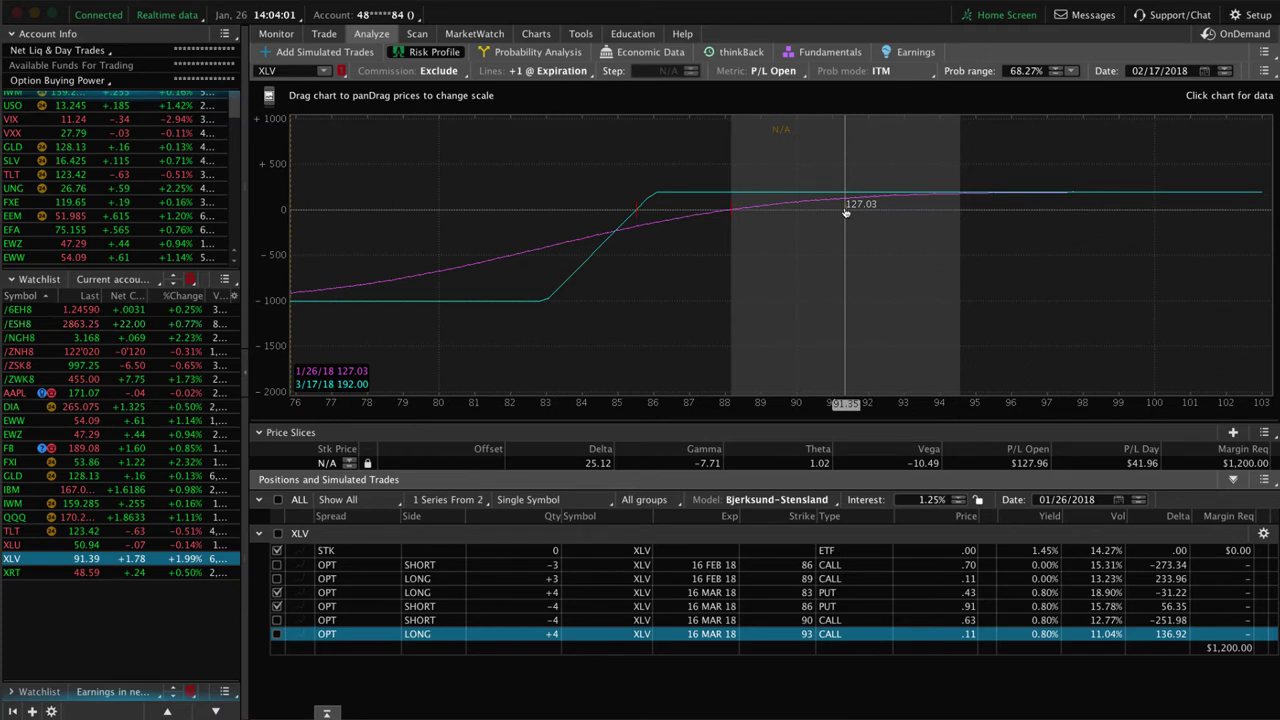
left_click(277, 620)
left_click(277, 634)
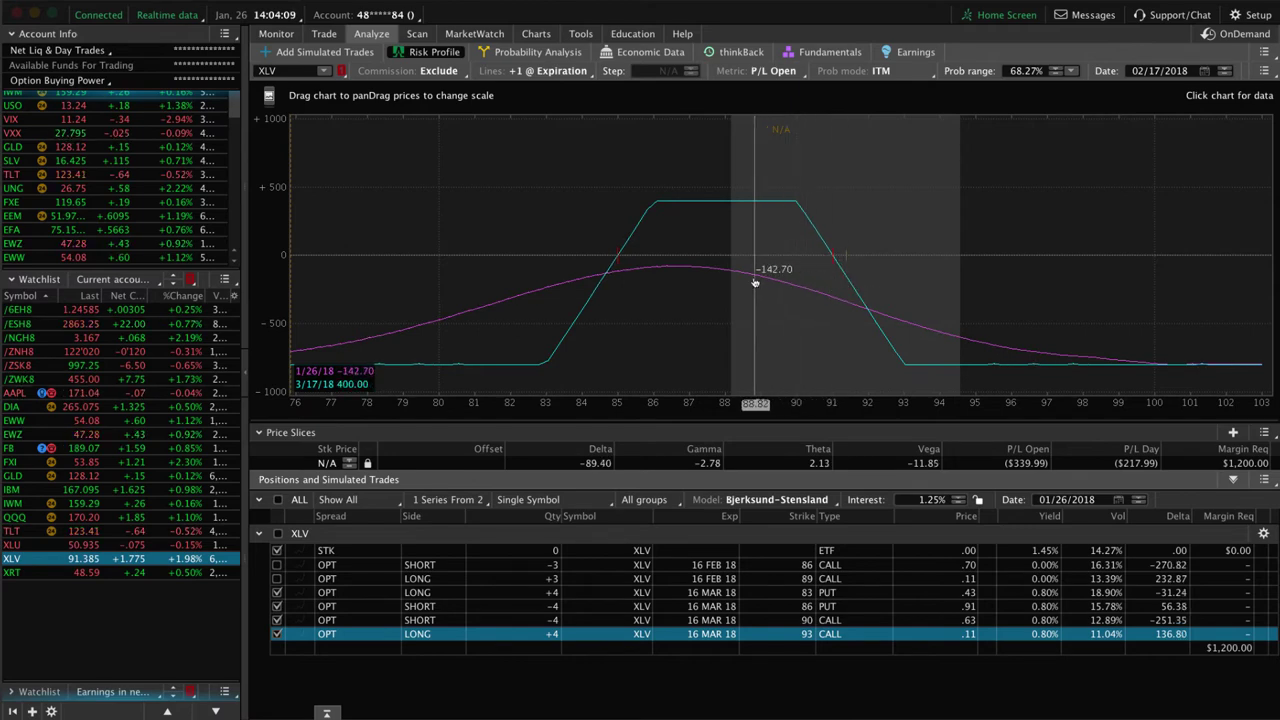
left_click(536, 33)
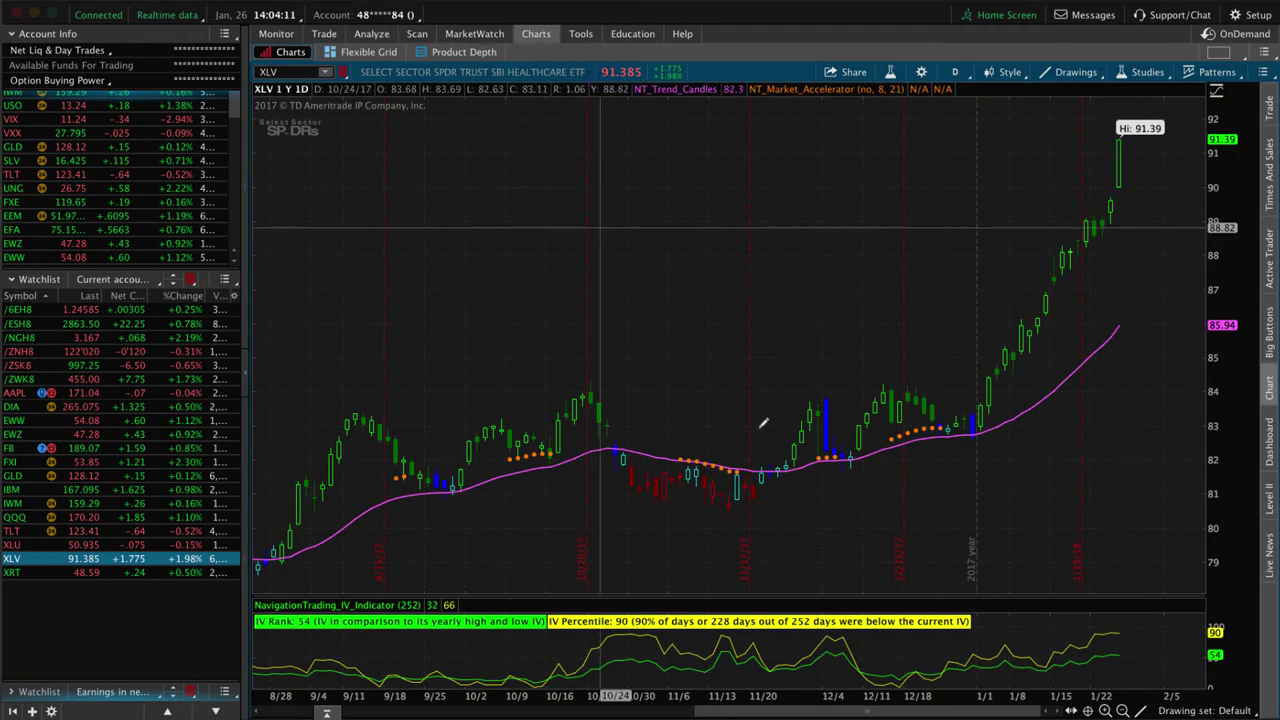
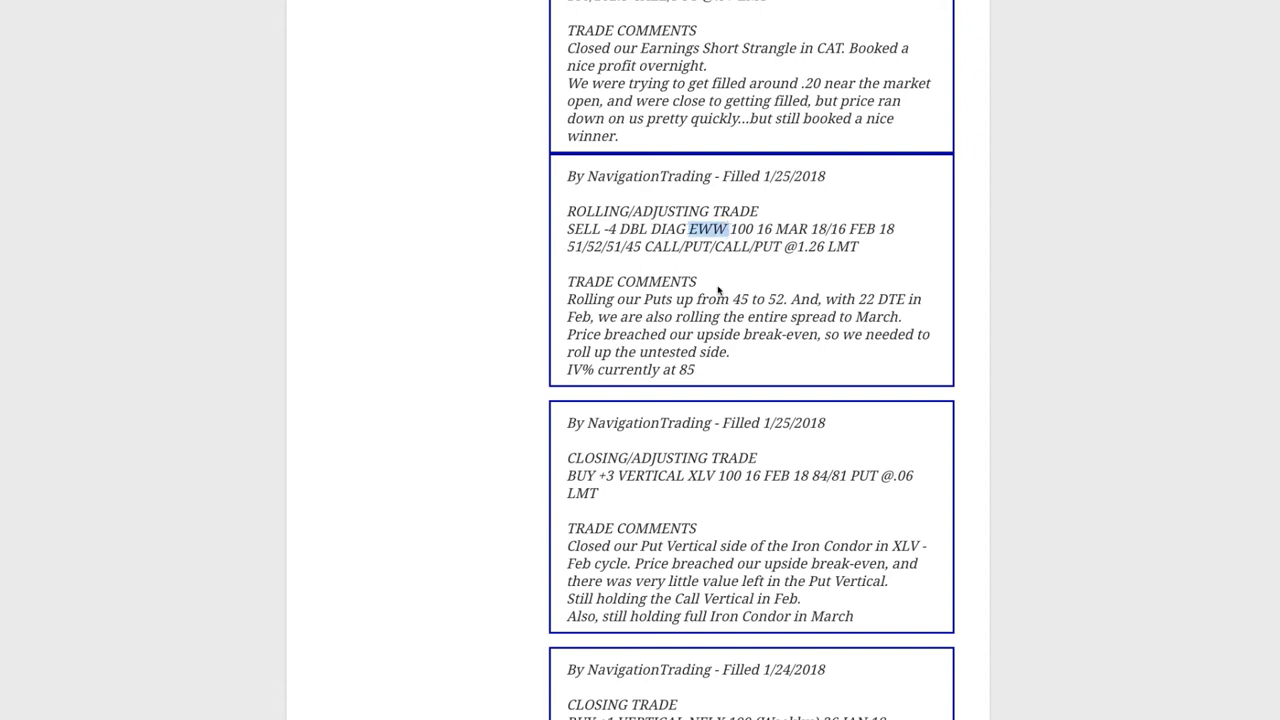
Highlight "45 to 52", "22 DTE" and the roll to March in the EWW alert comments, and display the EWW chart in thinkorswim
left_click_drag(731, 299, 754, 300)
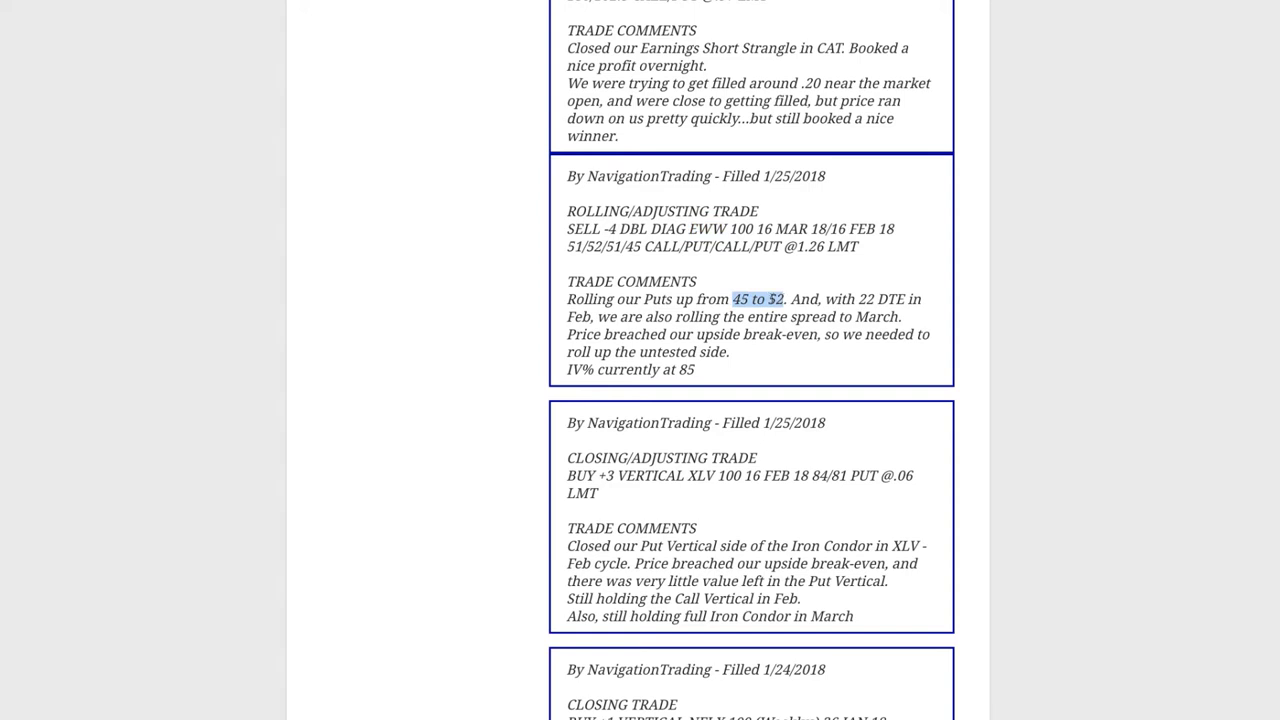
left_click_drag(856, 299, 904, 299)
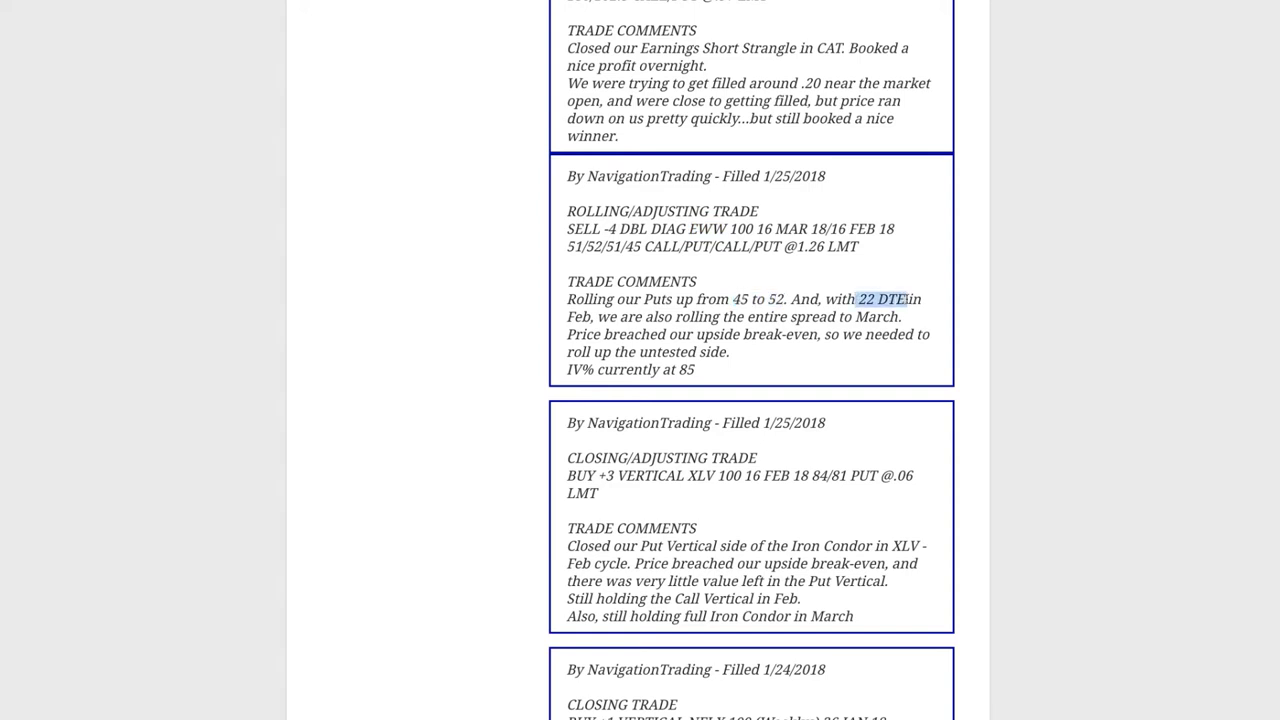
left_click_drag(566, 317, 911, 320)
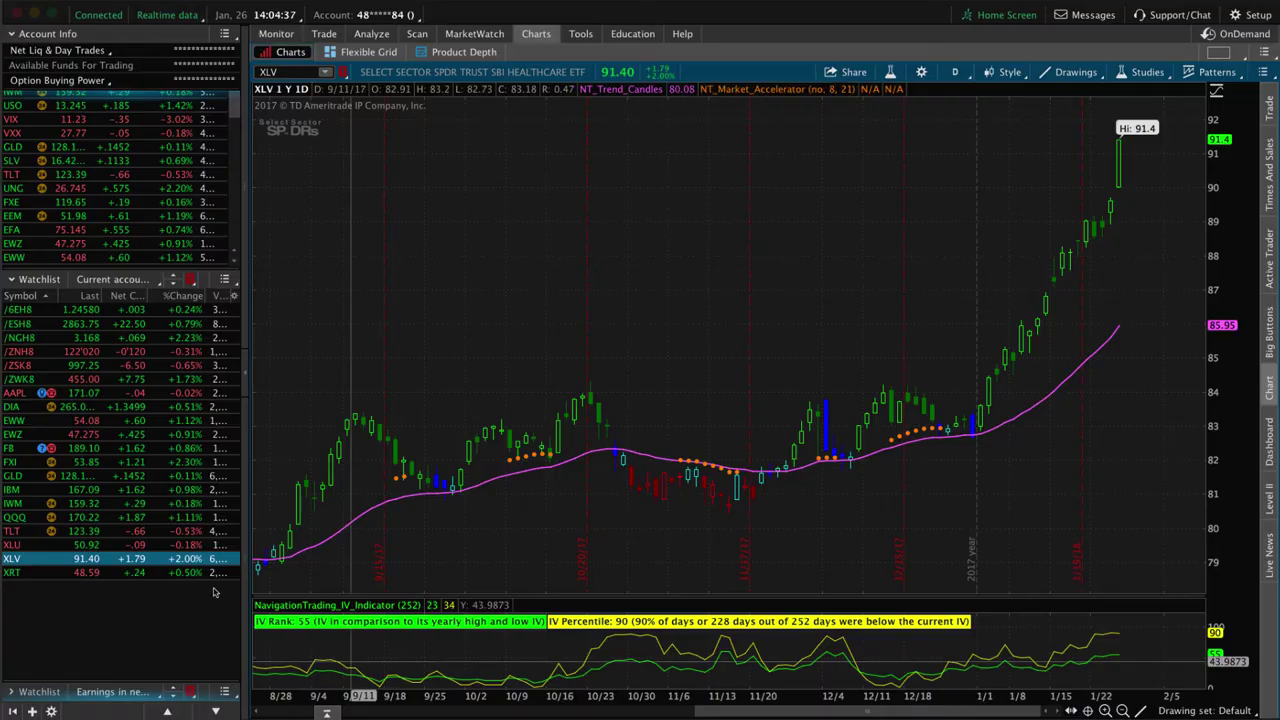
left_click(18, 424)
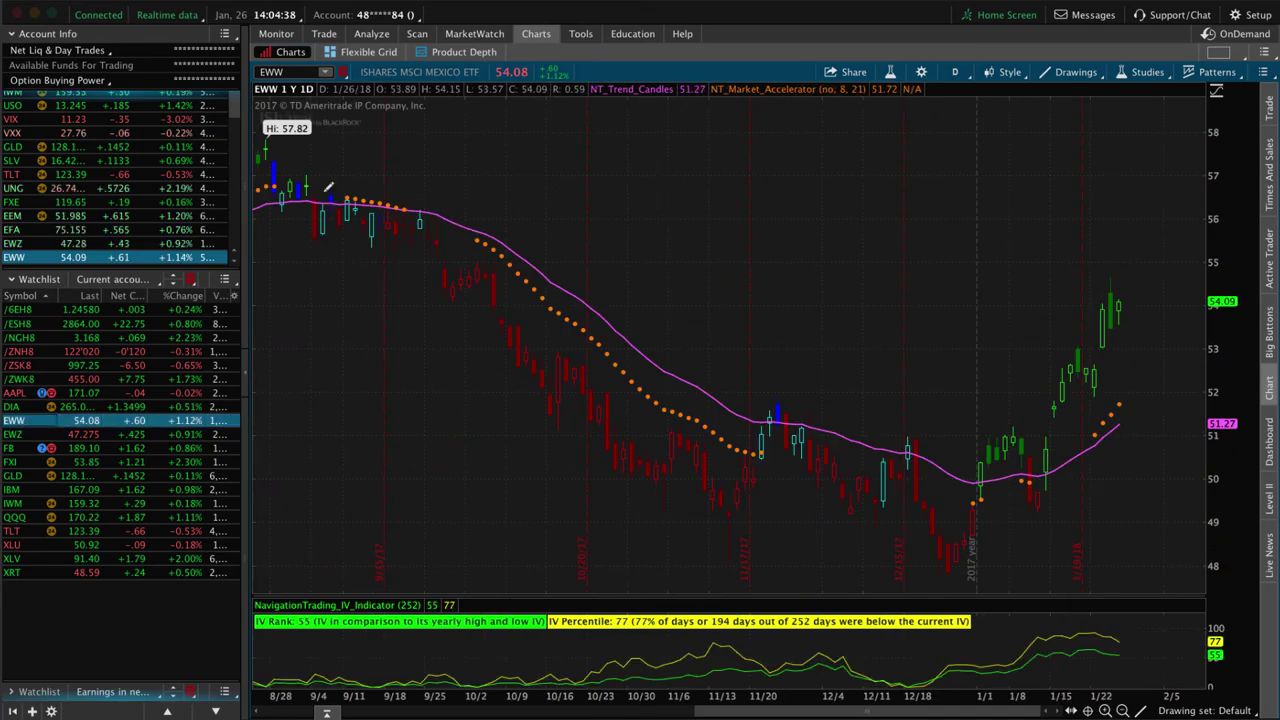
View the EWW risk profile and chart in thinkorswim, and highlight "Earnings Short Strangle in CAT" in the CAT alert comments
left_click(372, 34)
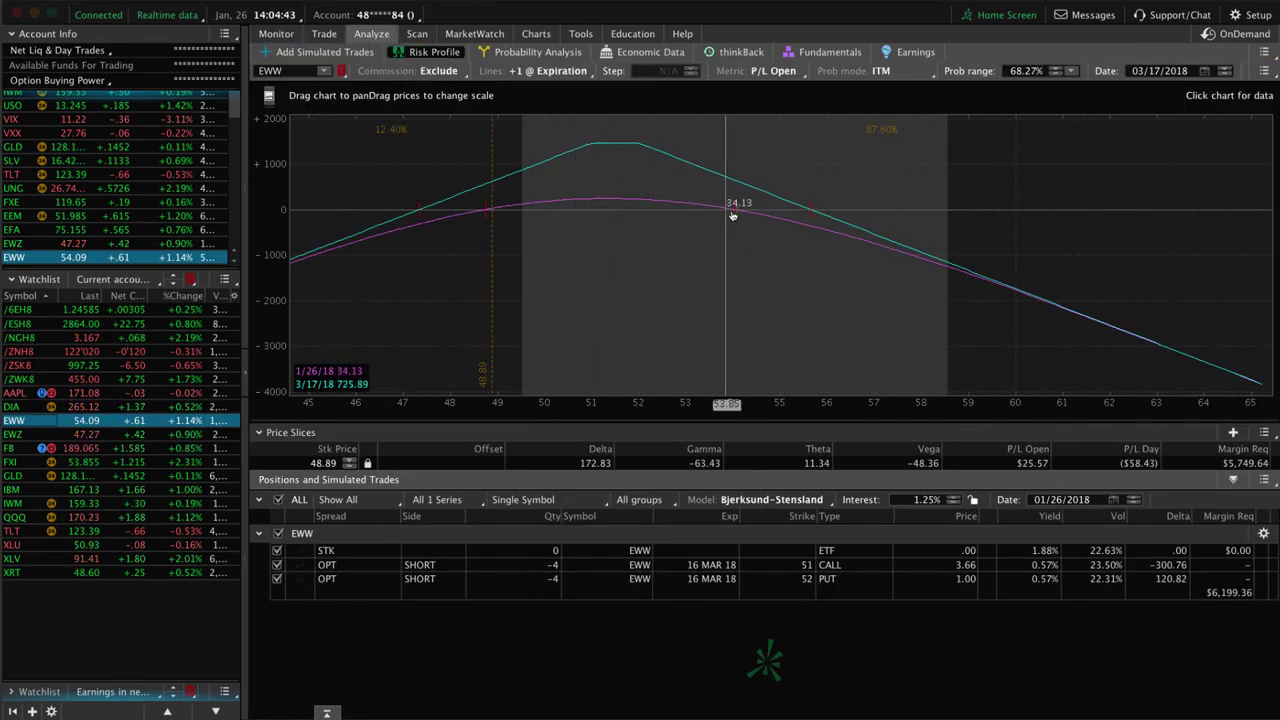
left_click(536, 34)
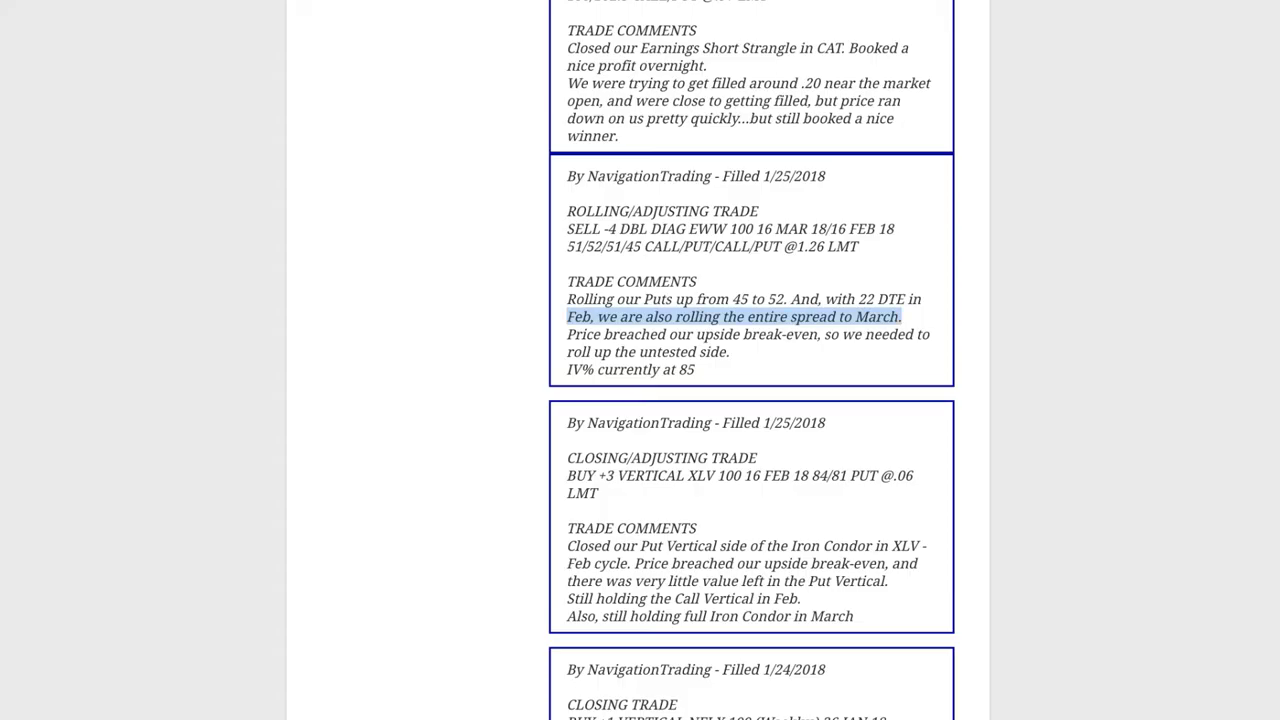
scroll(543, 249, "up", 5)
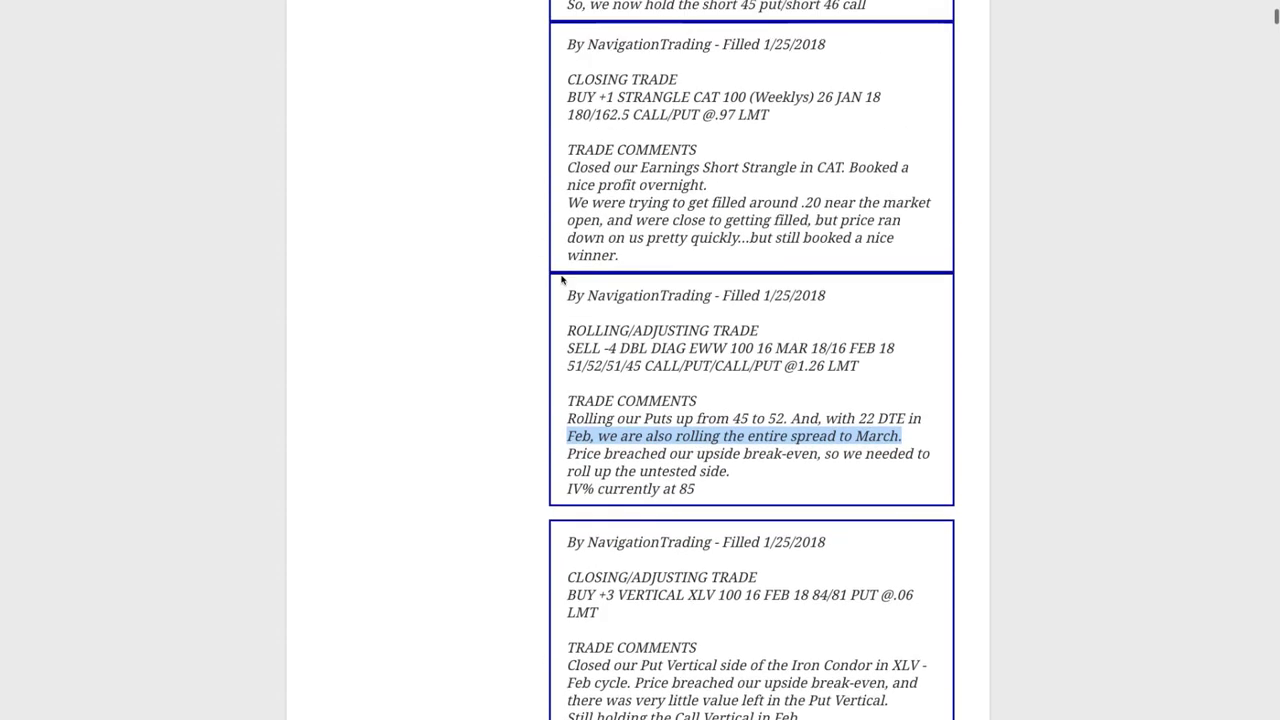
left_click_drag(689, 230, 748, 232)
left_click_drag(640, 300, 846, 301)
Highlight "40 Puts to 45" and "Feb to March" in the EWZ alert, and view the EWZ chart and risk profile in thinkorswim
scroll(756, 296, "up", 2)
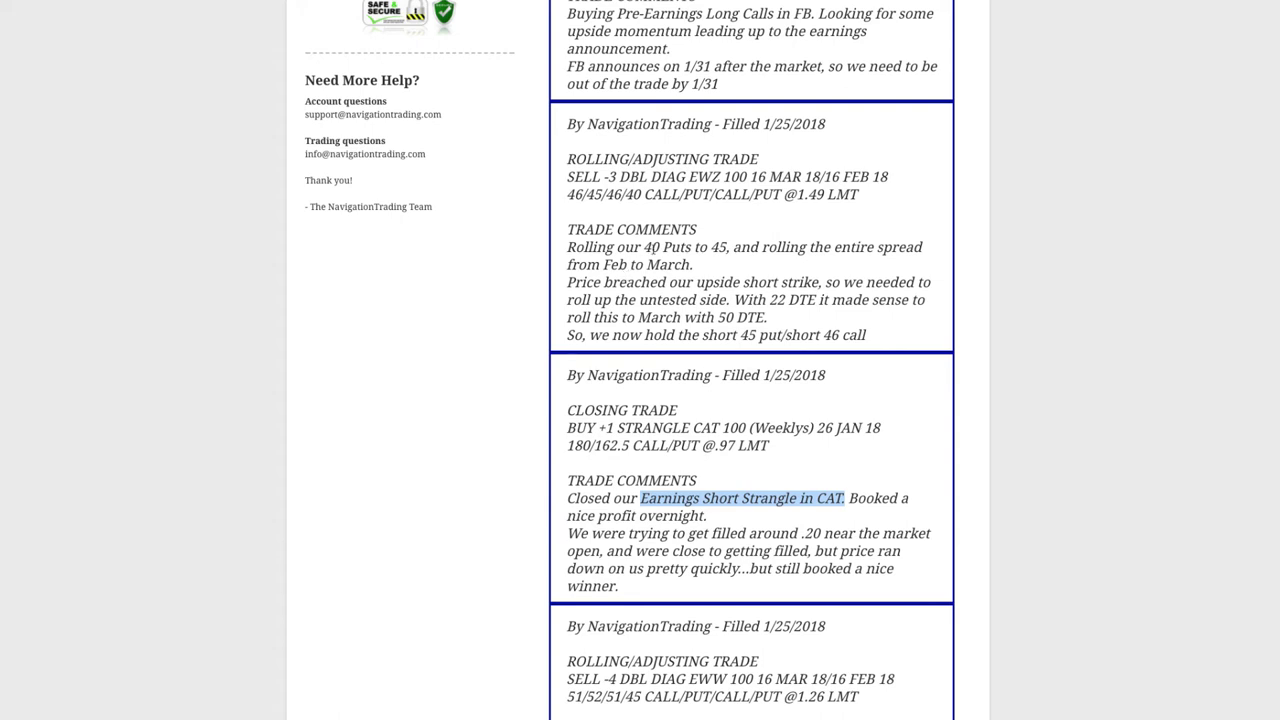
left_click(645, 247)
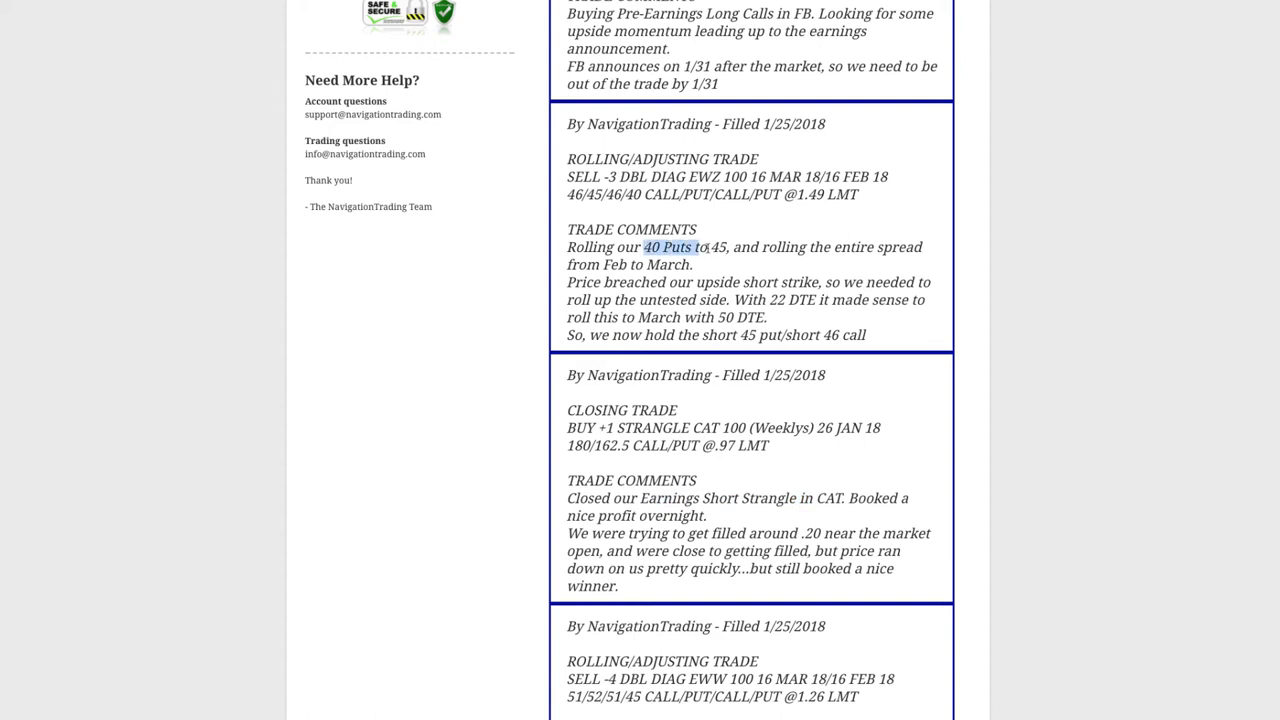
left_click_drag(603, 264, 690, 264)
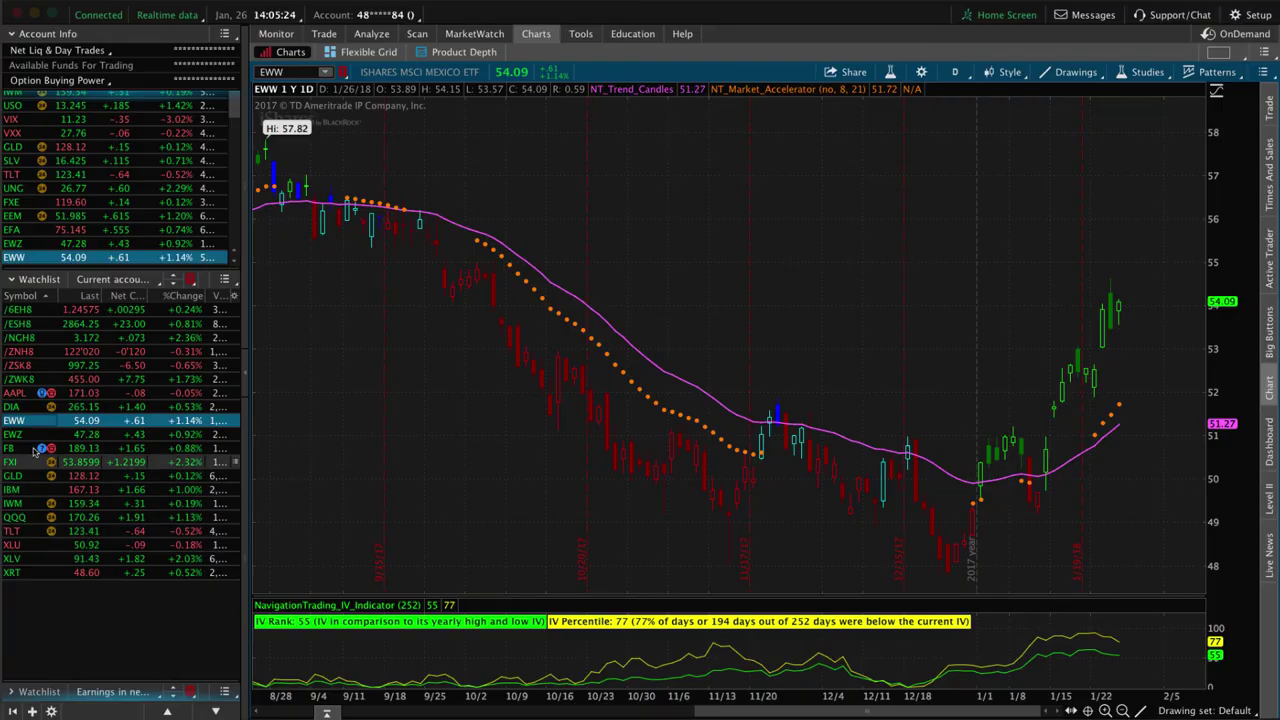
left_click(85, 434)
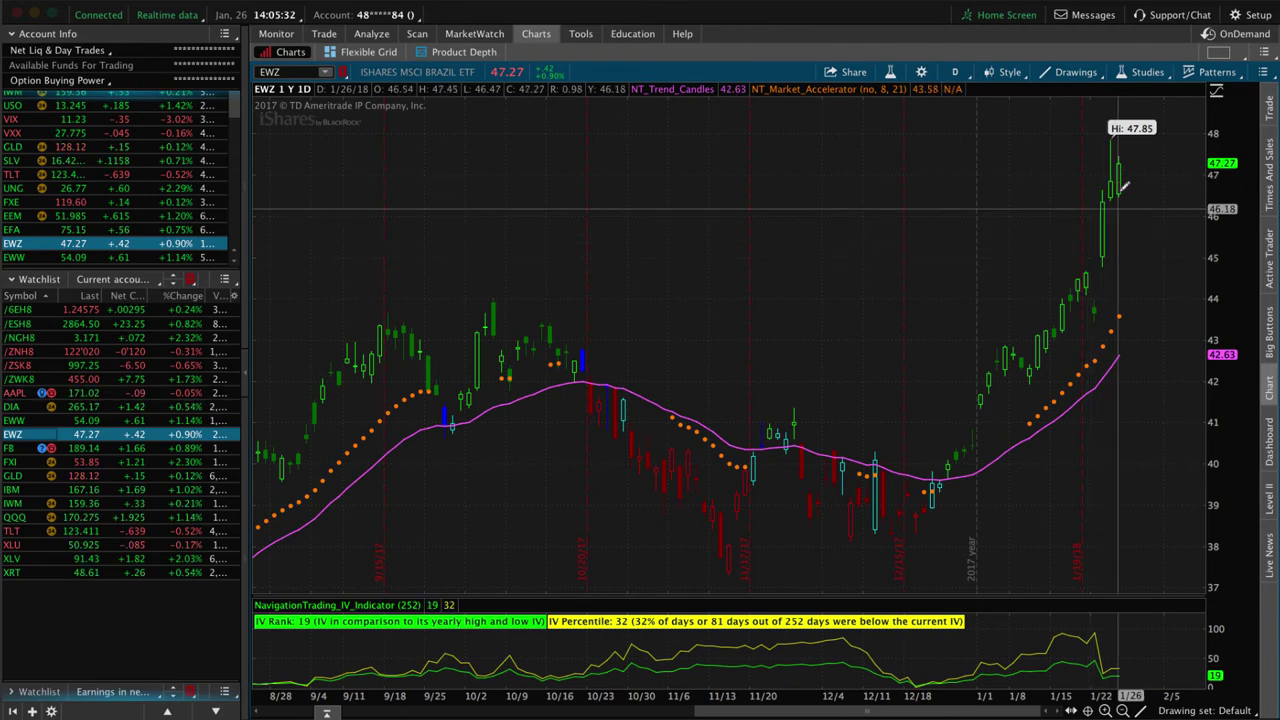
left_click(372, 34)
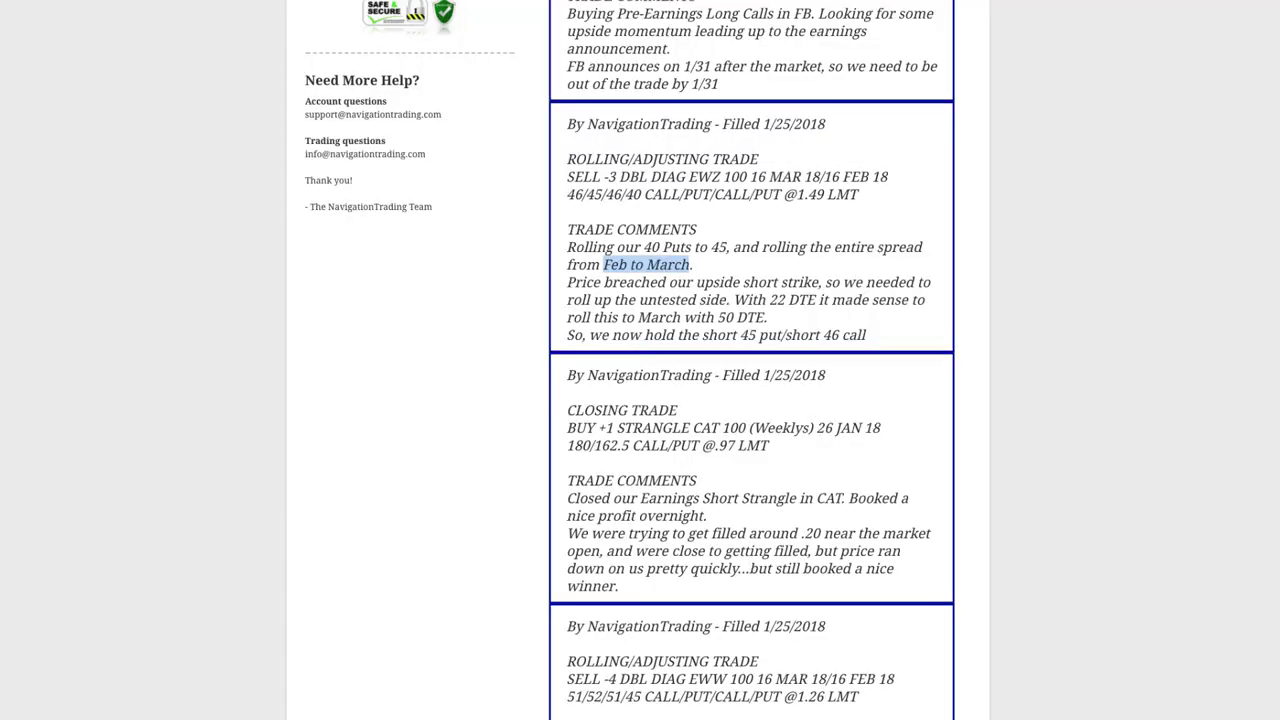
Highlight "Pre-Earnings Long Calls" in the FB alert, and view the FB risk profile and earnings date on its chart in thinkorswim
scroll(720, 226, "up", 3)
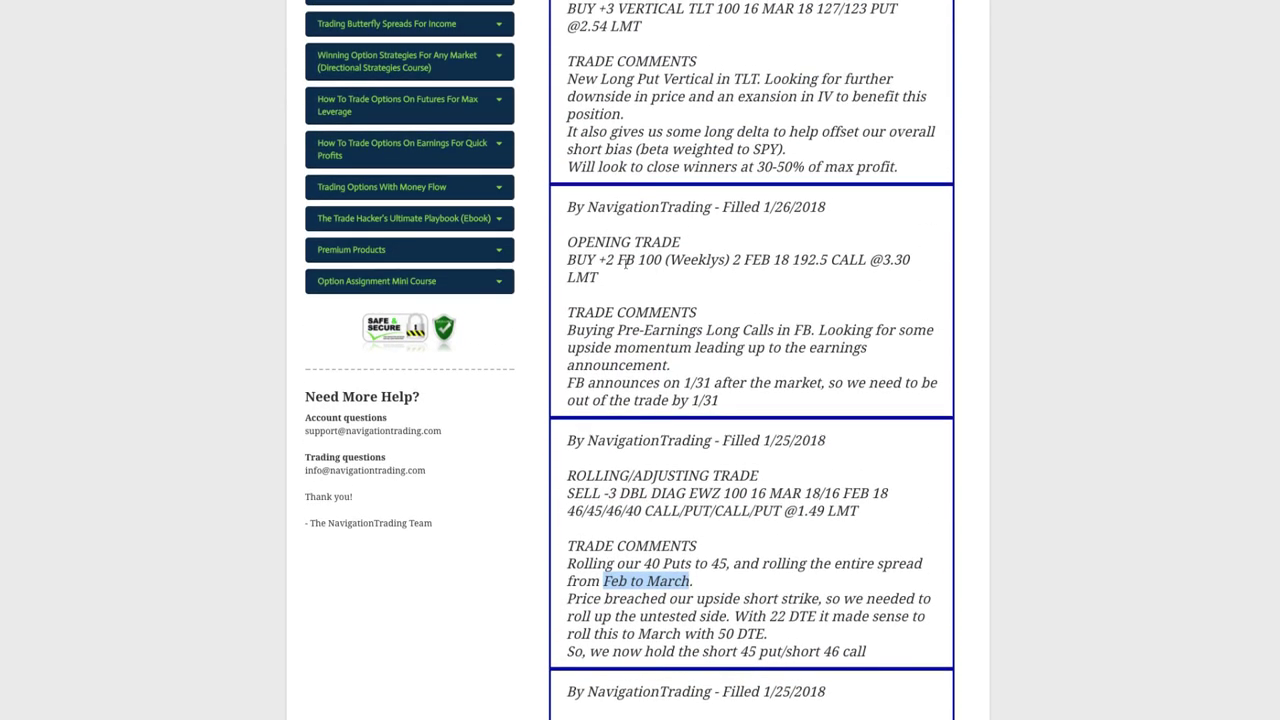
left_click_drag(617, 330, 775, 331)
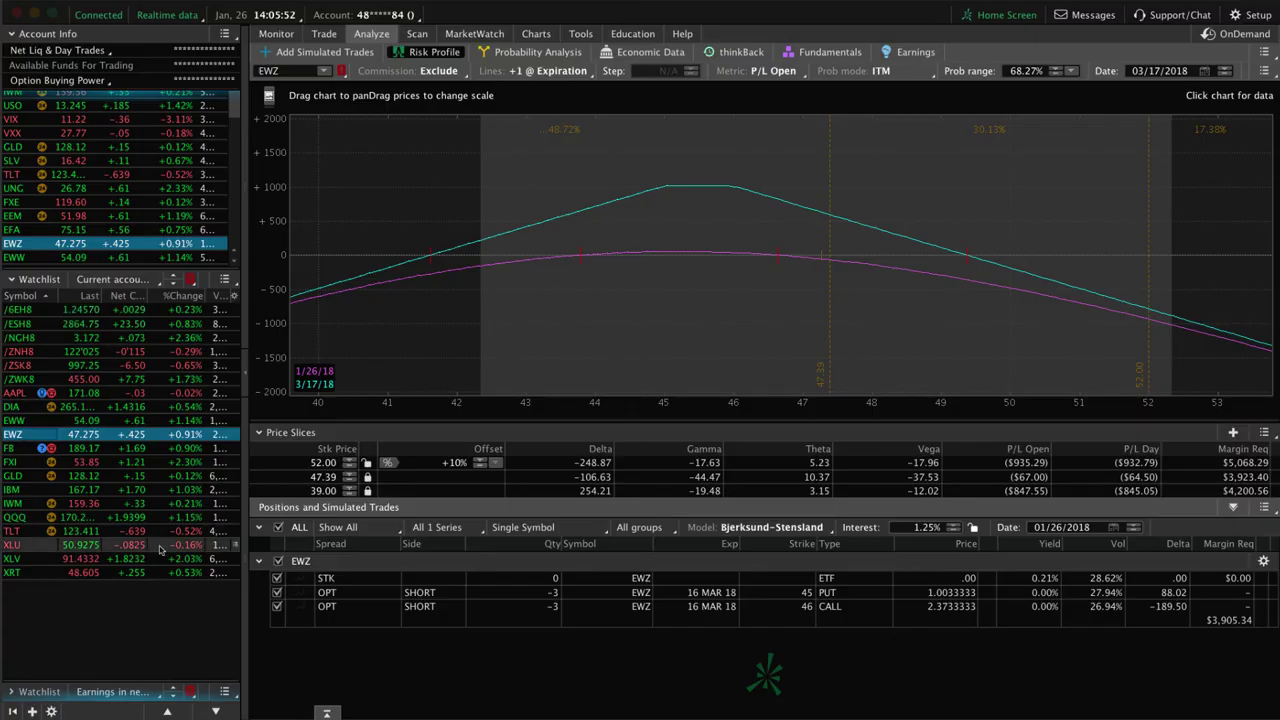
left_click(27, 449)
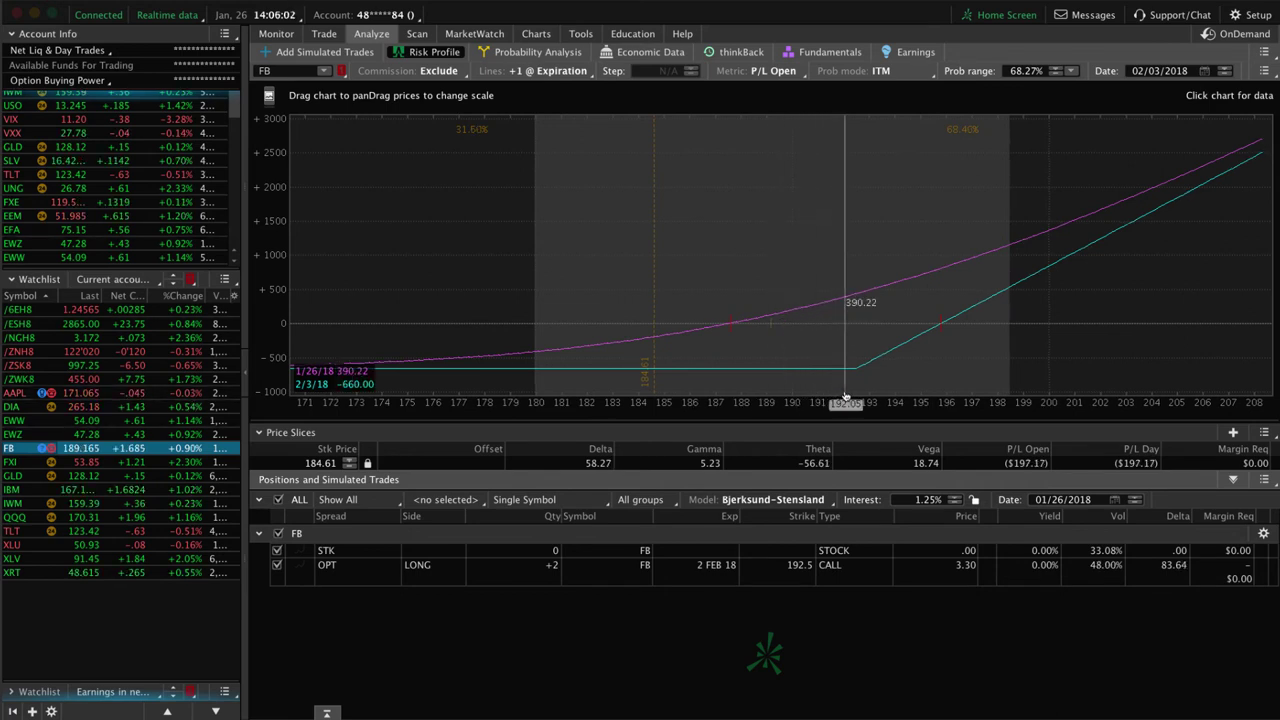
left_click(536, 33)
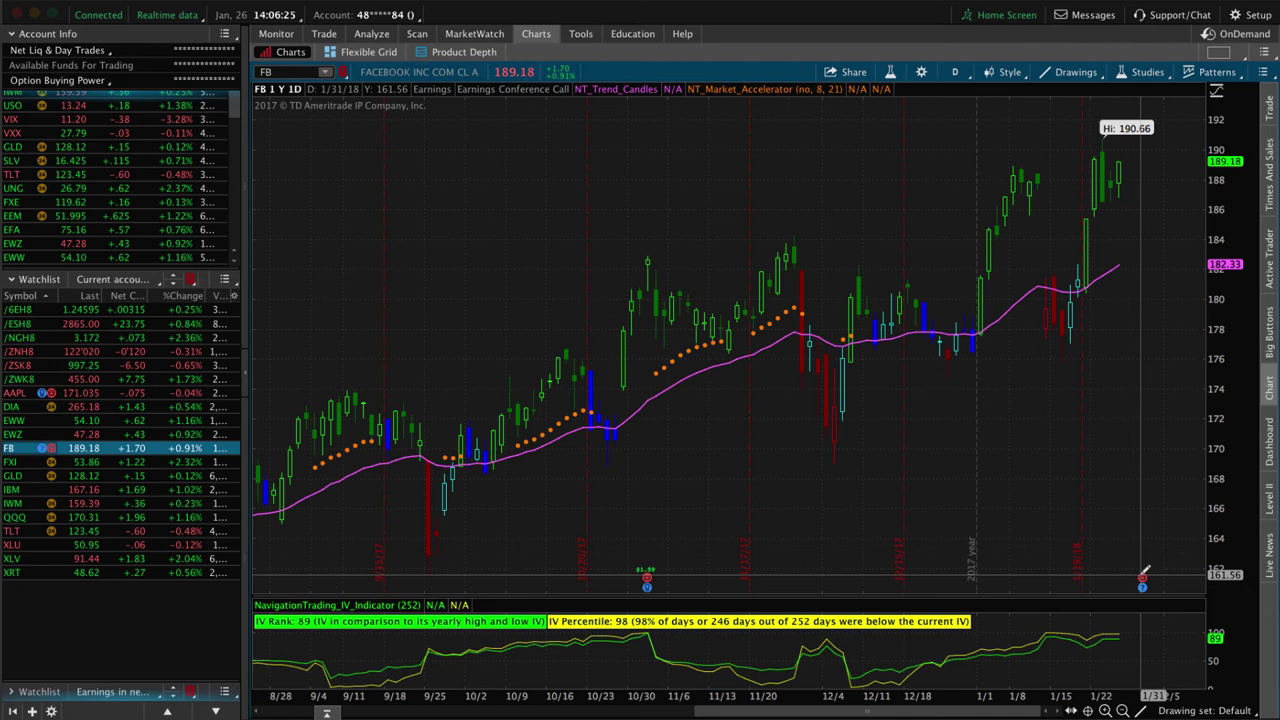
mouse_move(1143, 578)
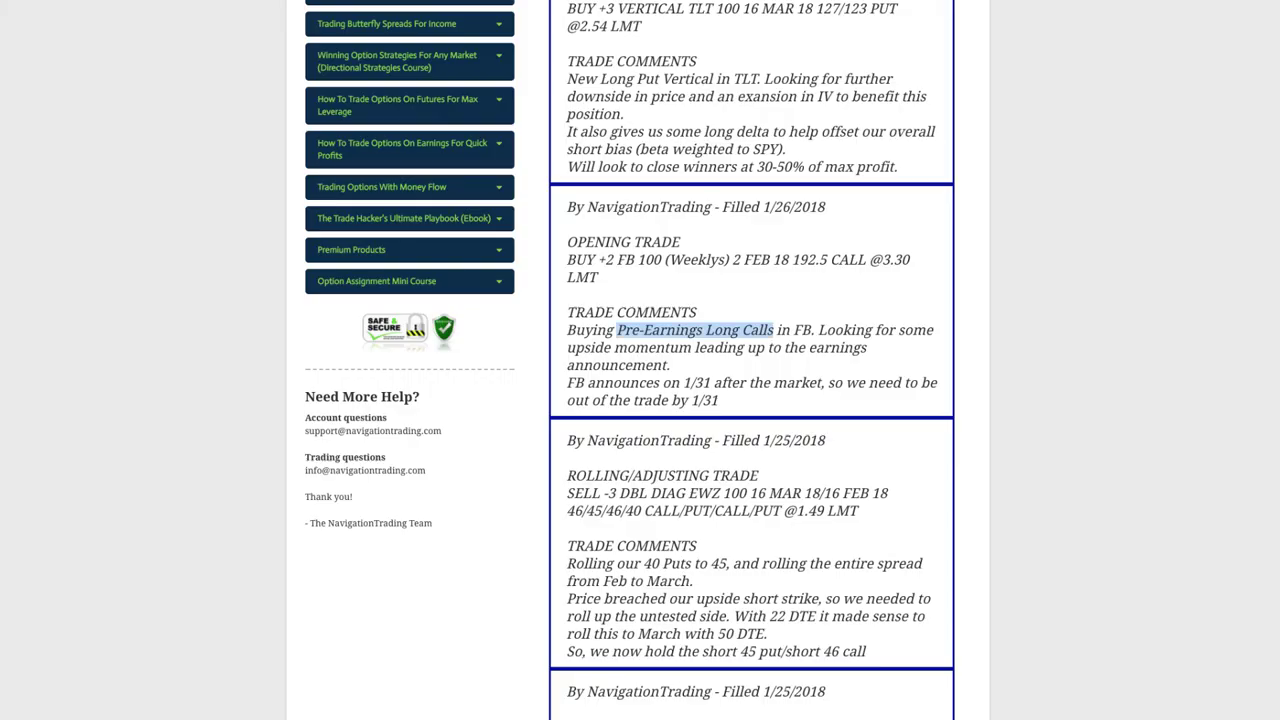
Review the TLT 127/123 put vertical alert, and view the TLT chart and risk profile in thinkorswim
scroll(686, 180, "up", 3)
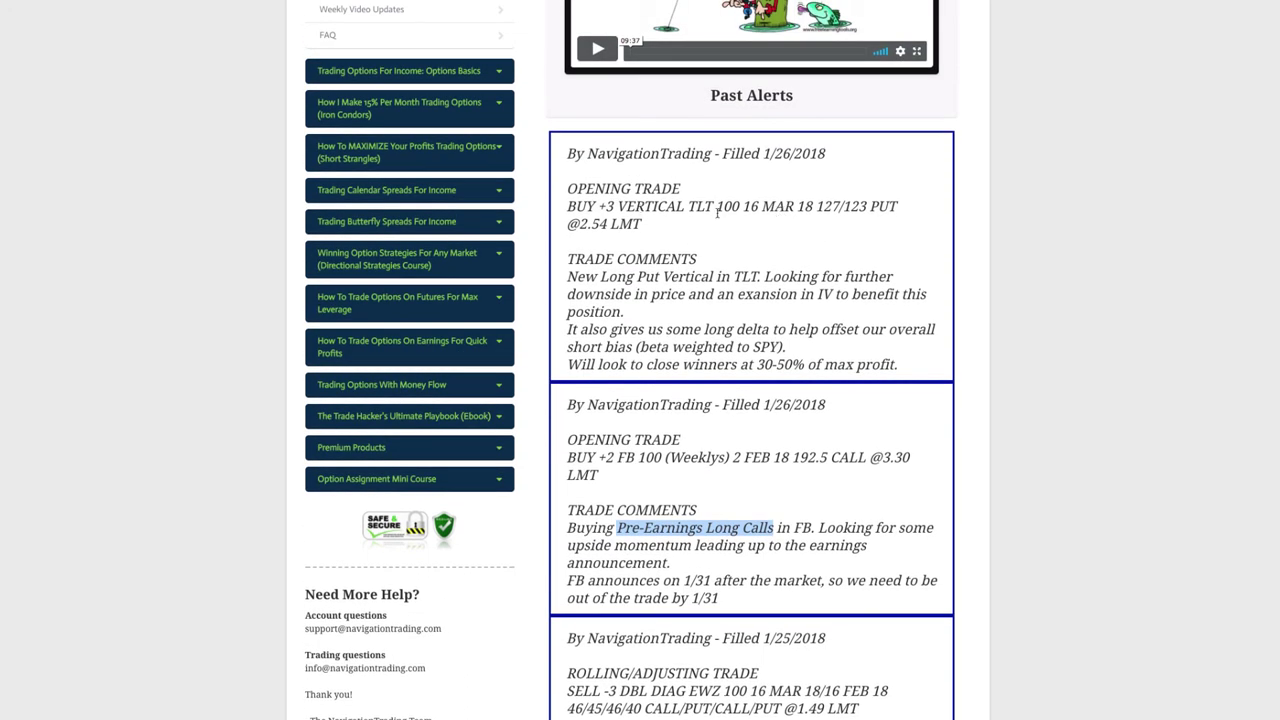
left_click(689, 204)
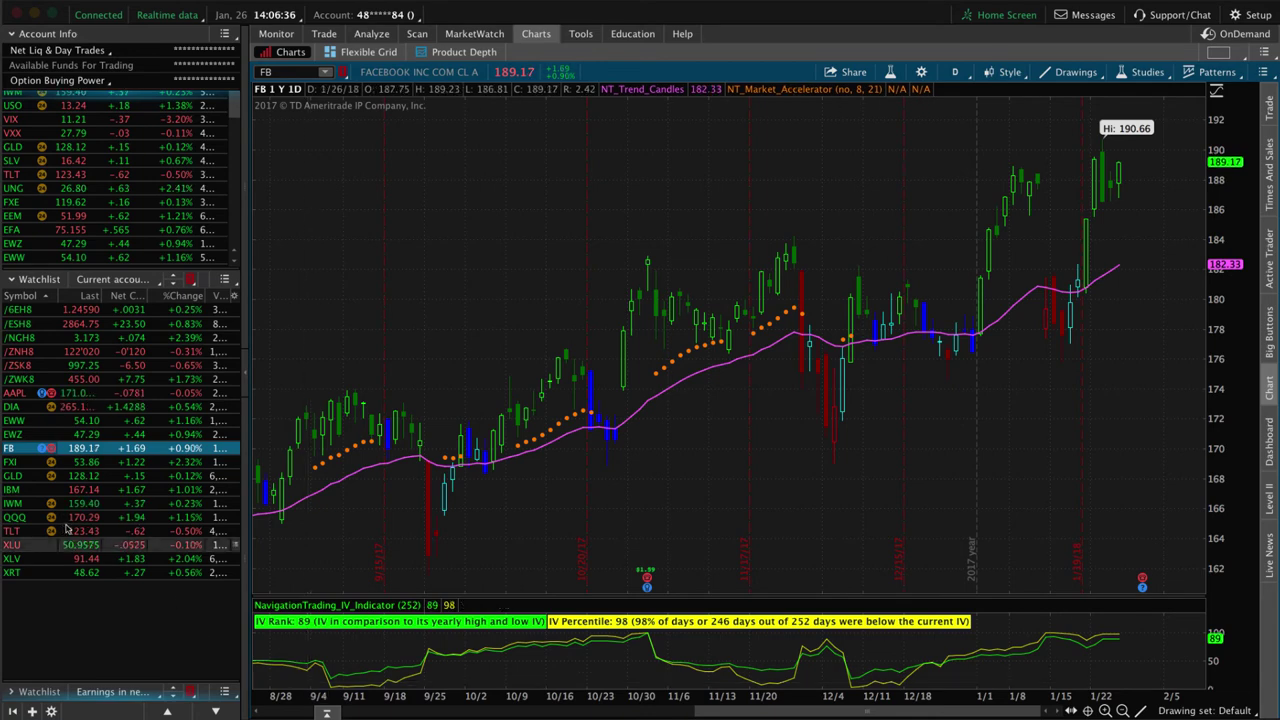
left_click(85, 531)
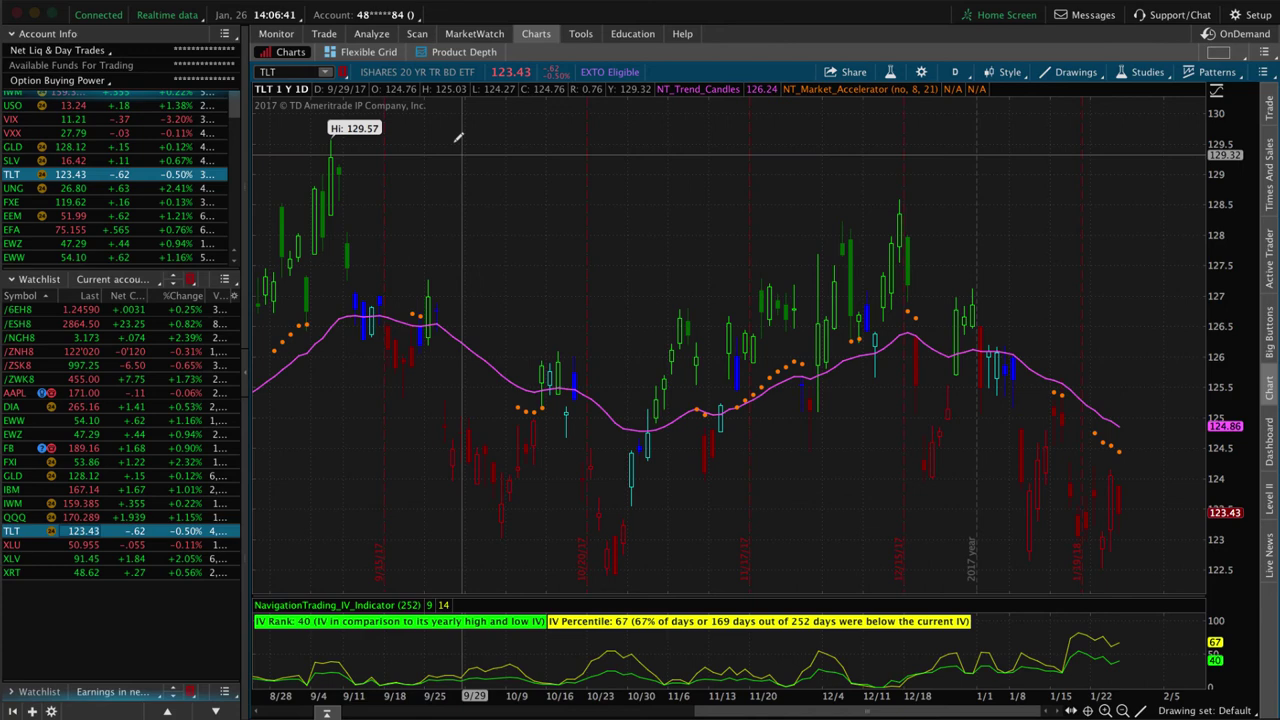
left_click(371, 33)
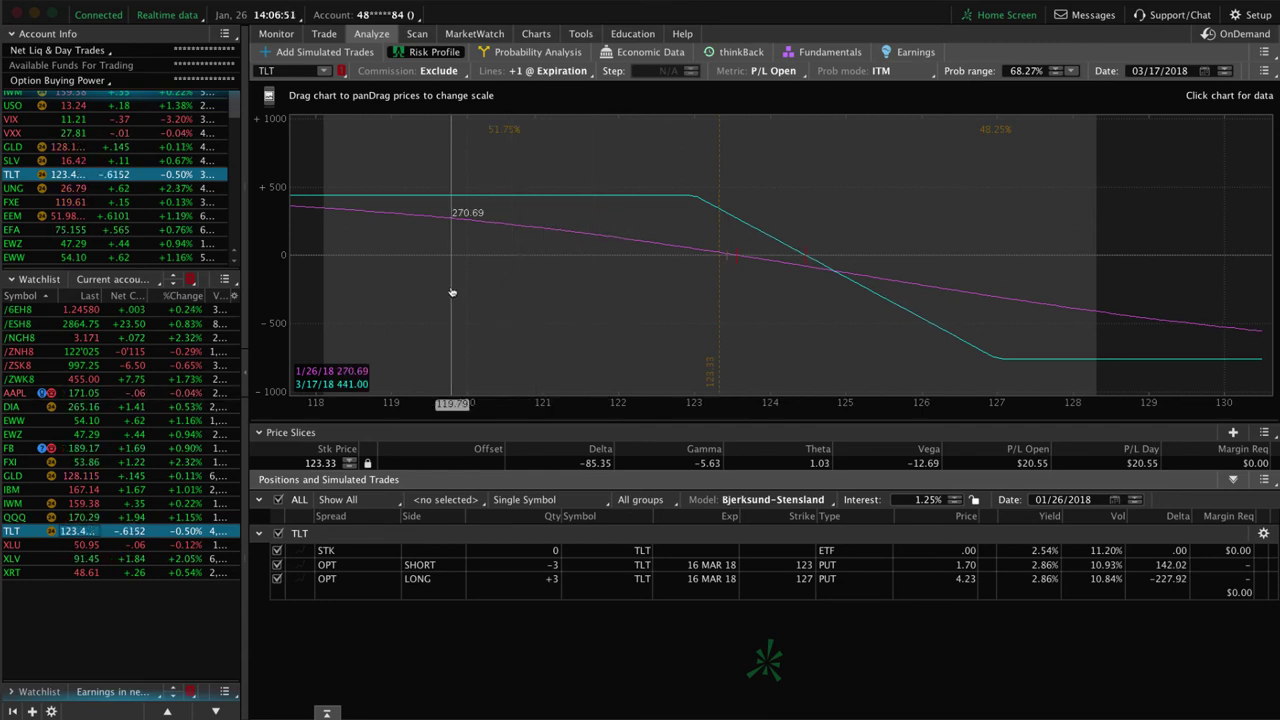
View the /6EH8 risk profile, and display the /6E chart with its implied volatility indicator
left_click(22, 310)
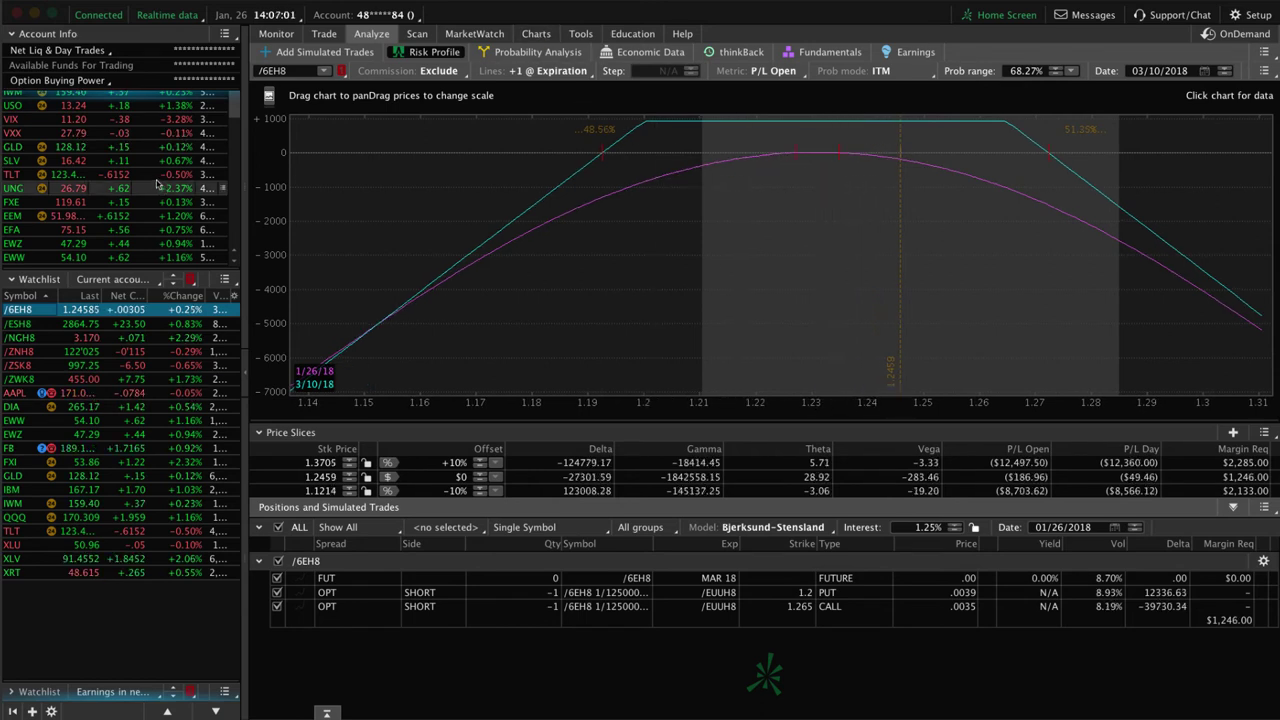
scroll(157, 184, "down", 5)
scroll(143, 179, "up", 3)
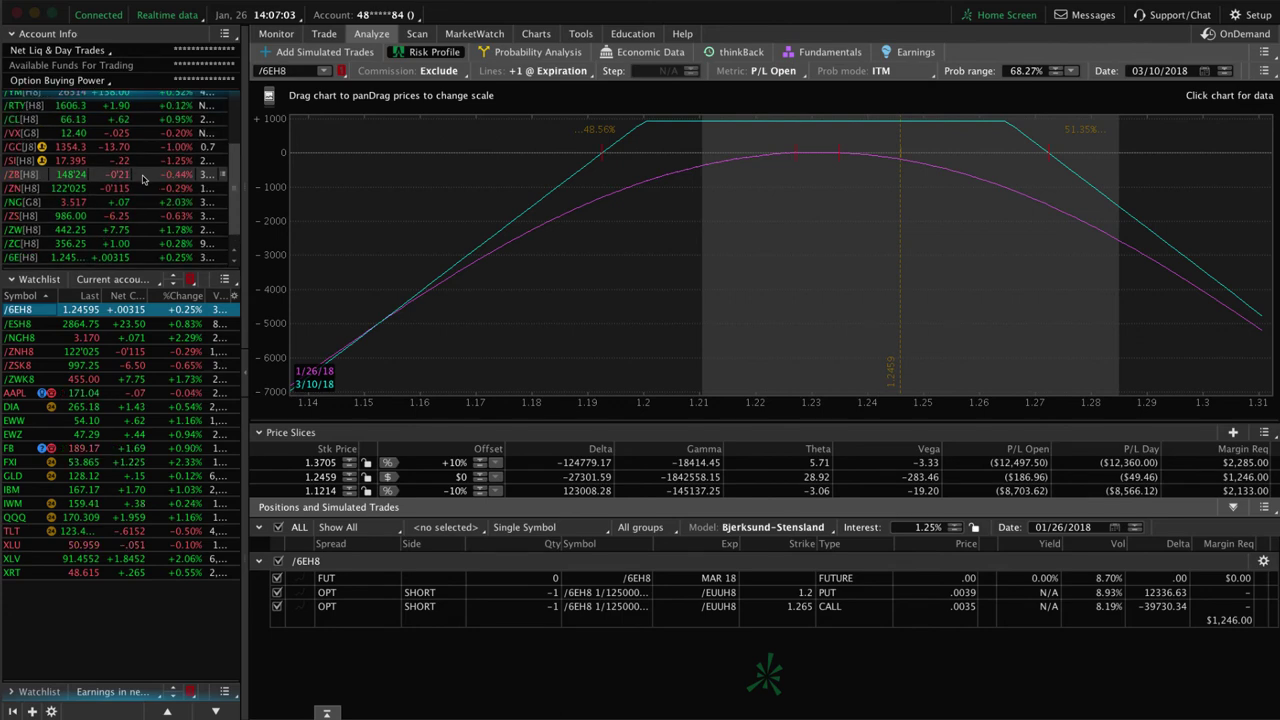
scroll(143, 179, "down", 3)
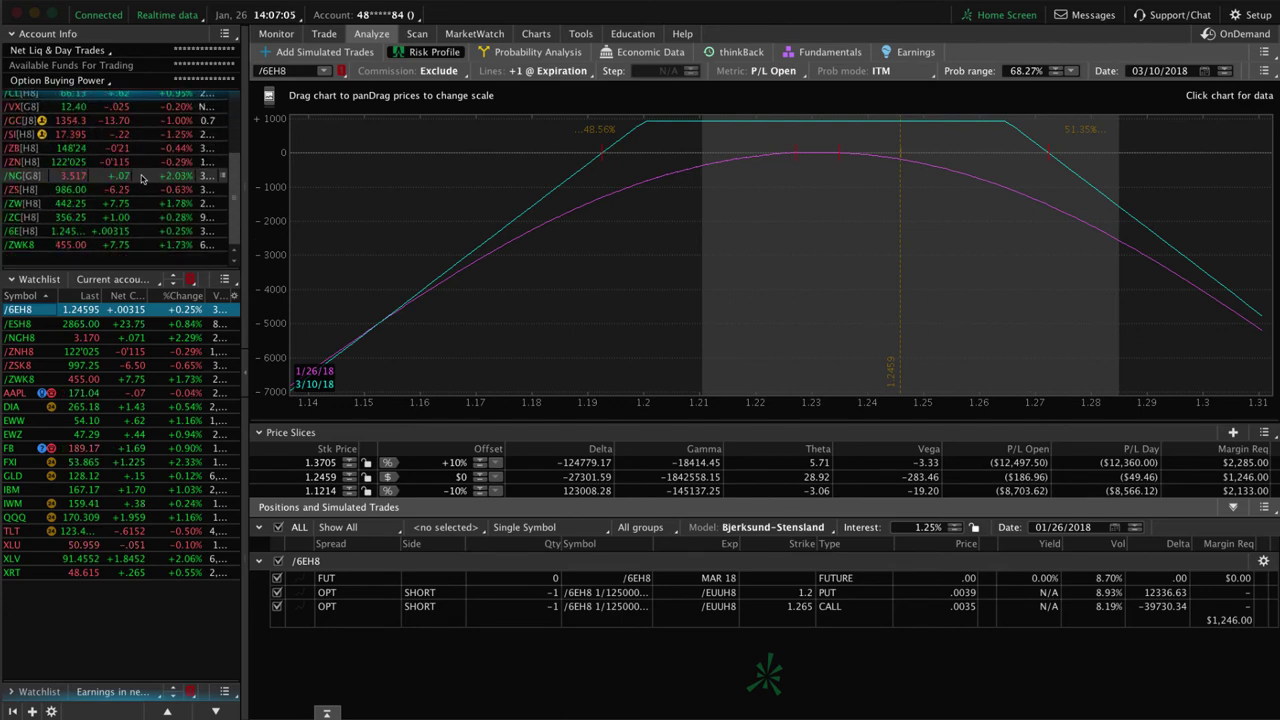
left_click(47, 232)
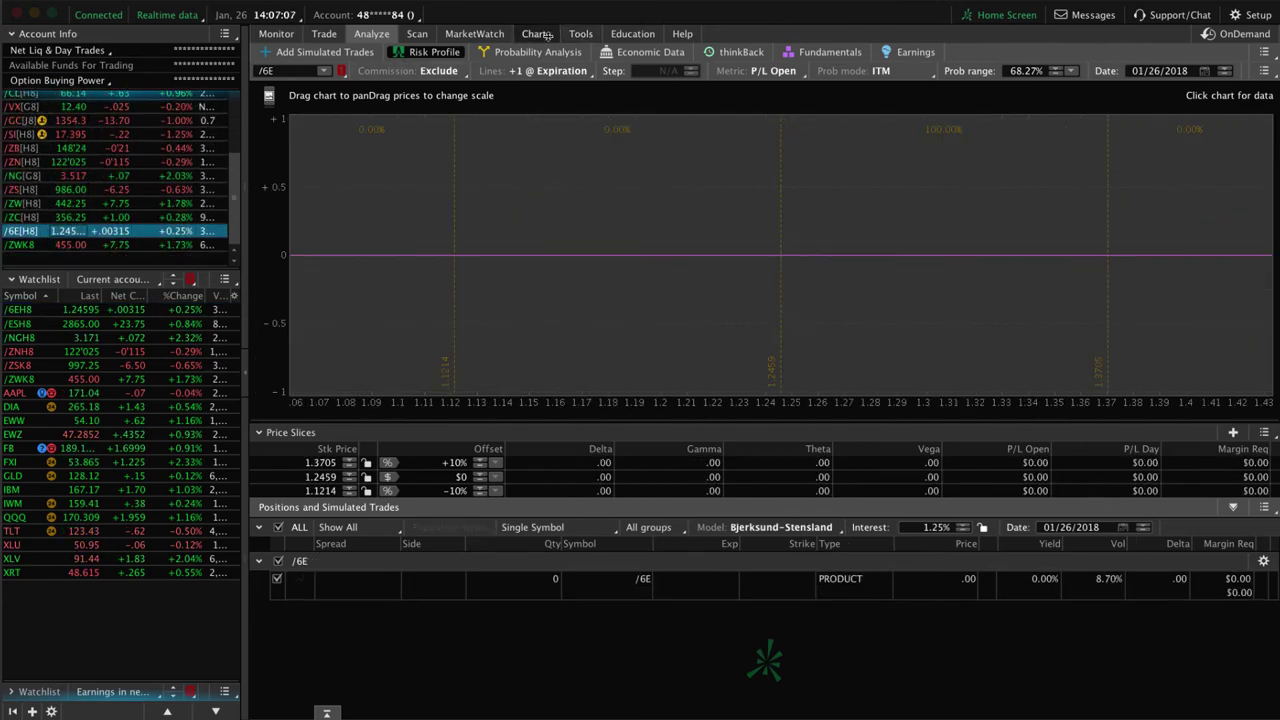
left_click(545, 35)
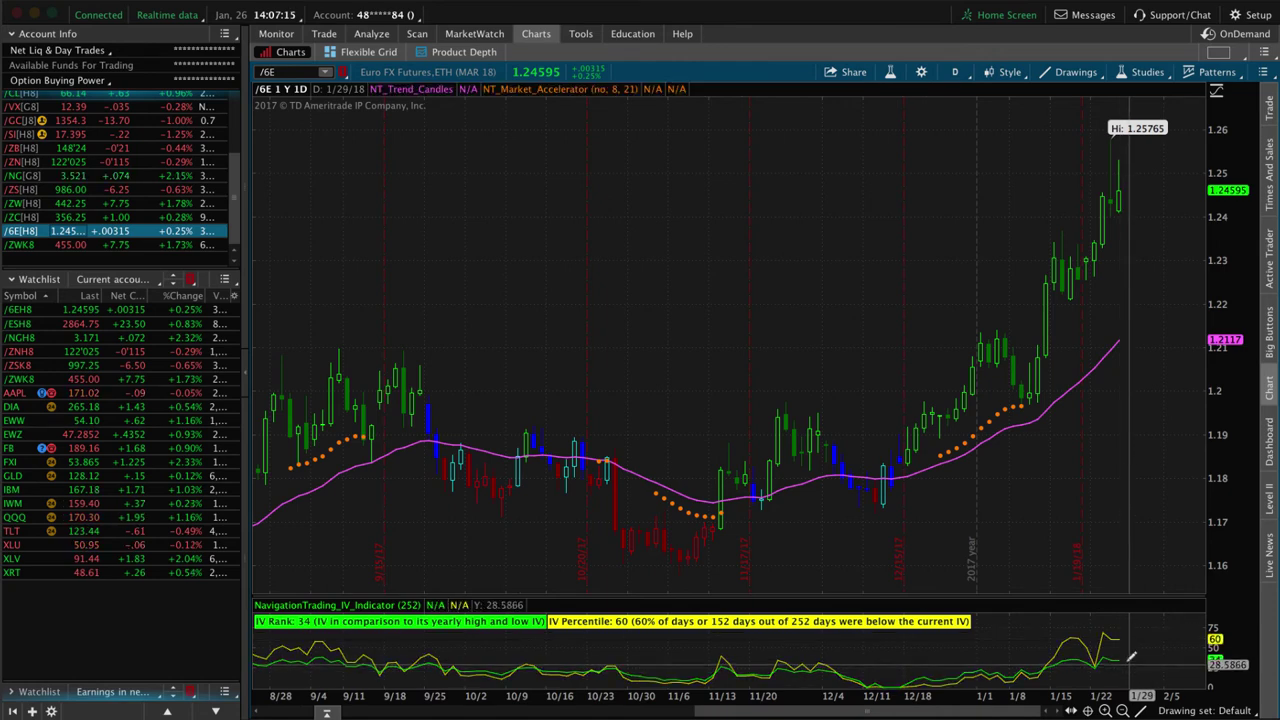
Display the /ESH8 chart and risk profile, plotting the 2790 and 2830 puts instead of the 2800 and 2830 calls
left_click(30, 309)
left_click(30, 323)
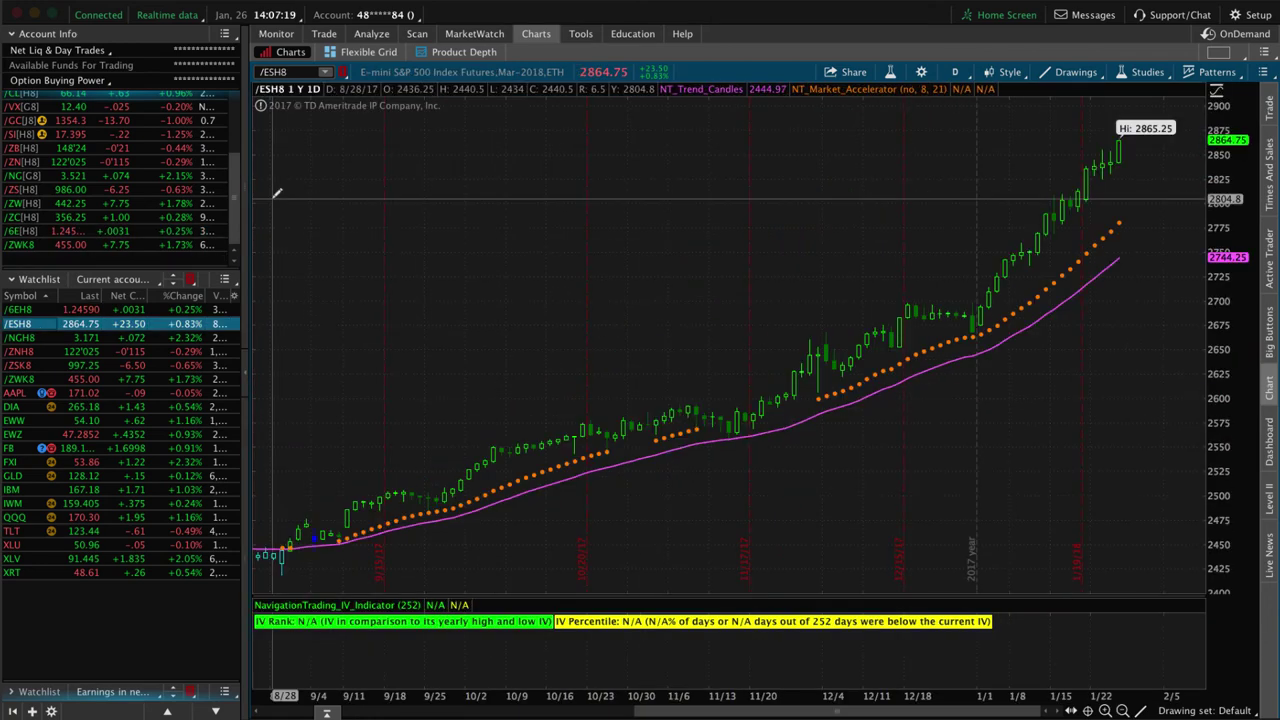
left_click(373, 34)
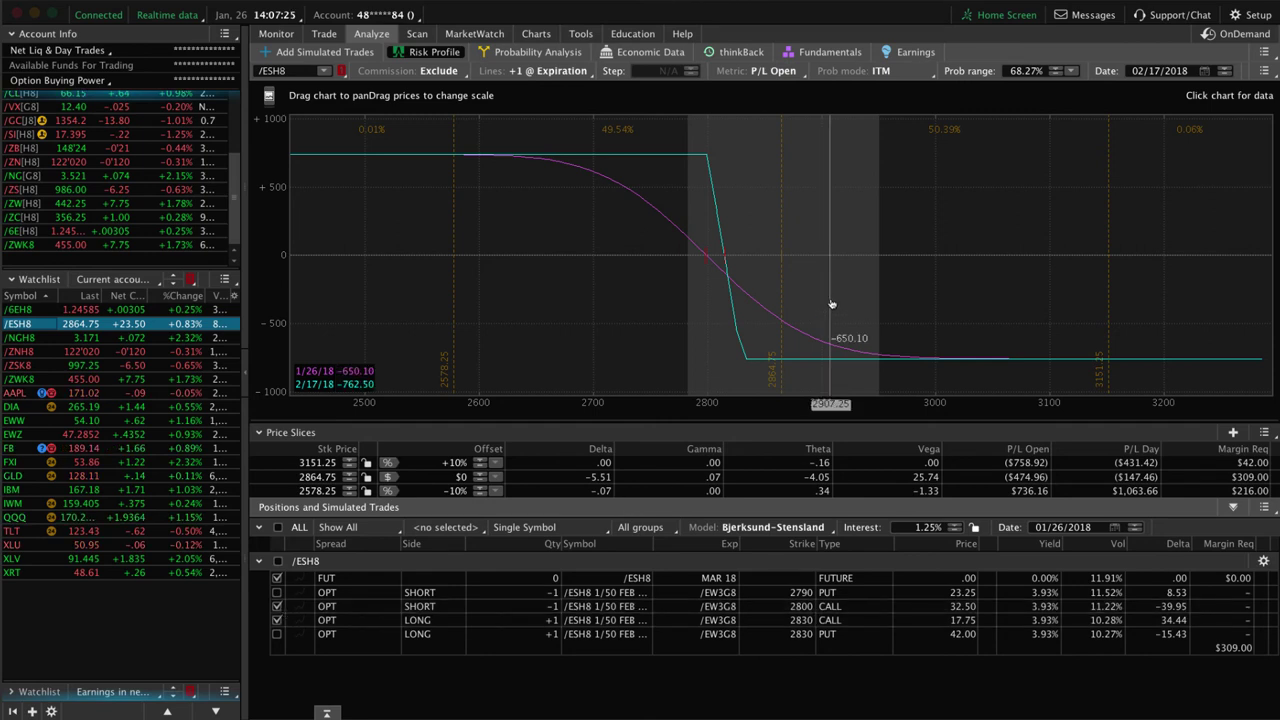
left_click(277, 592)
left_click(277, 606)
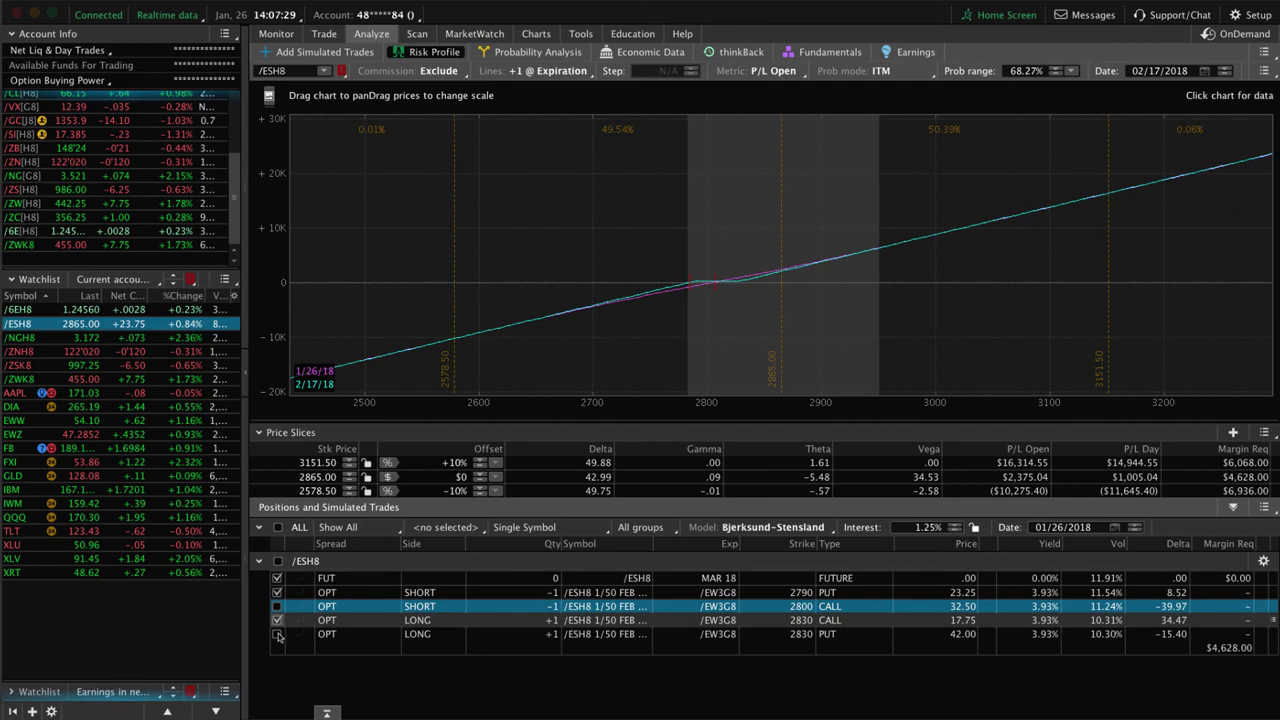
left_click(277, 620)
left_click(277, 634)
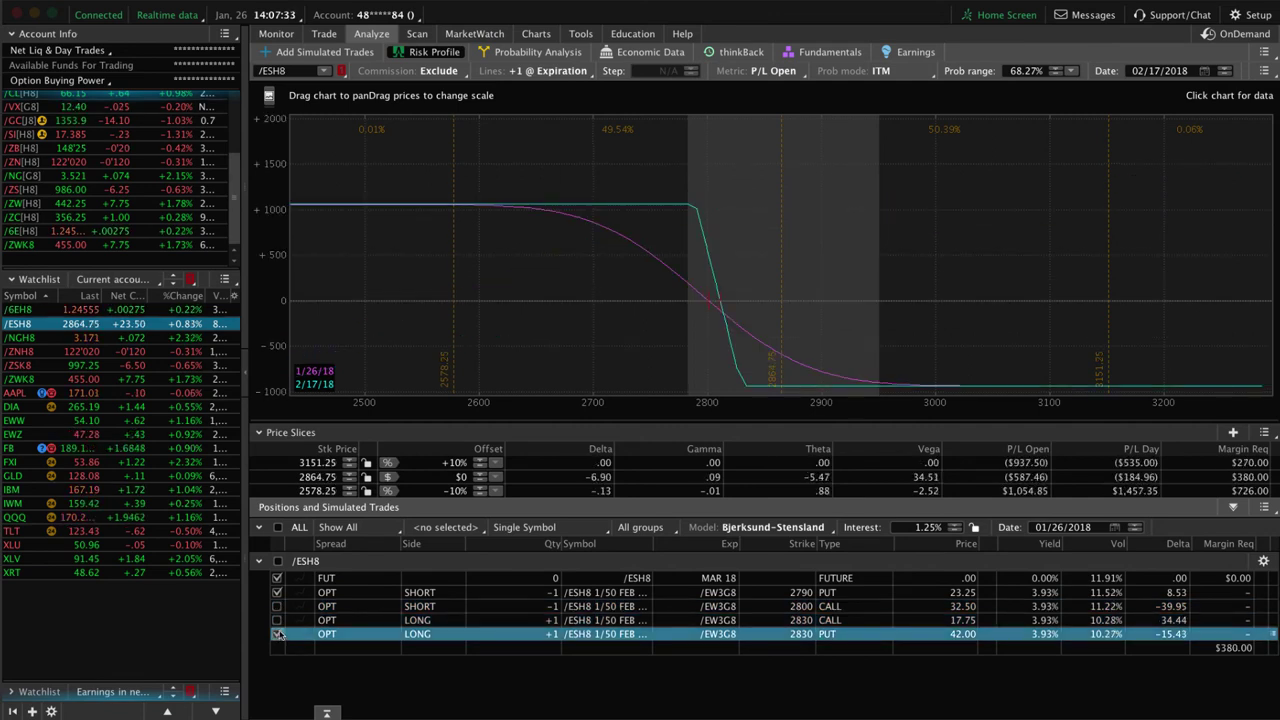
Open the /ZNH8 risk profile and set its price slice to 122'020
left_click(128, 352)
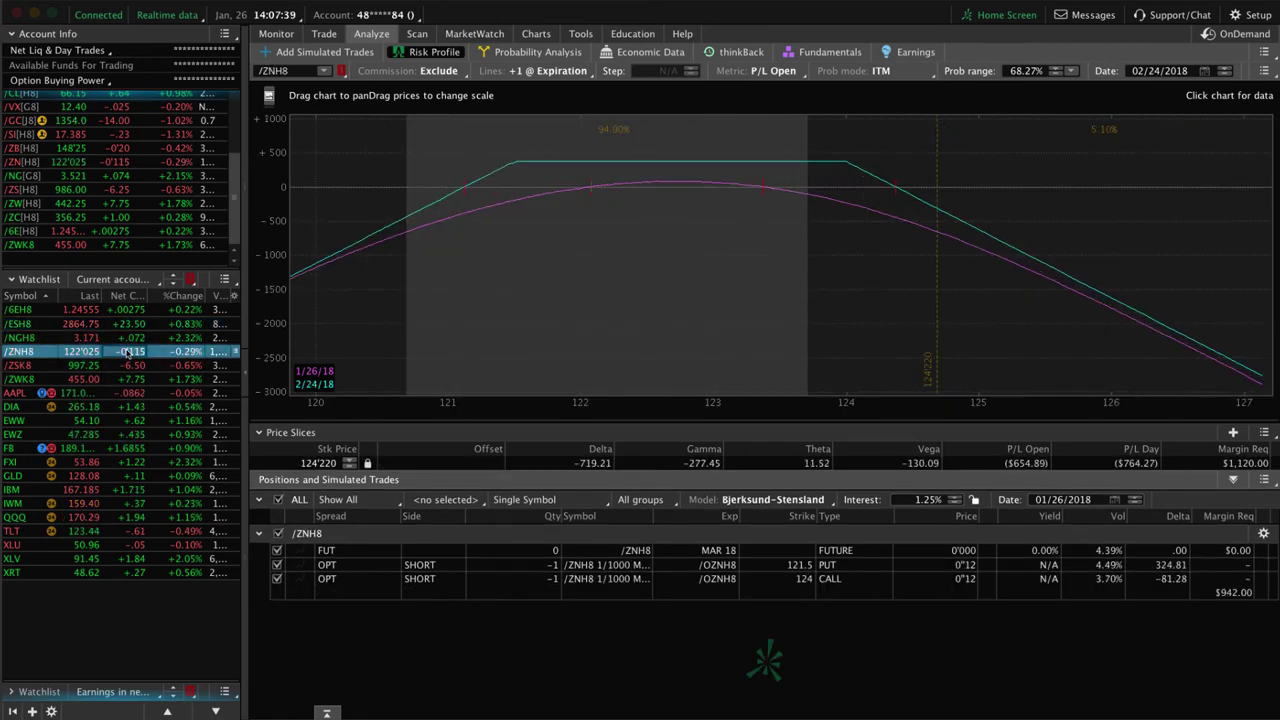
left_click(588, 204)
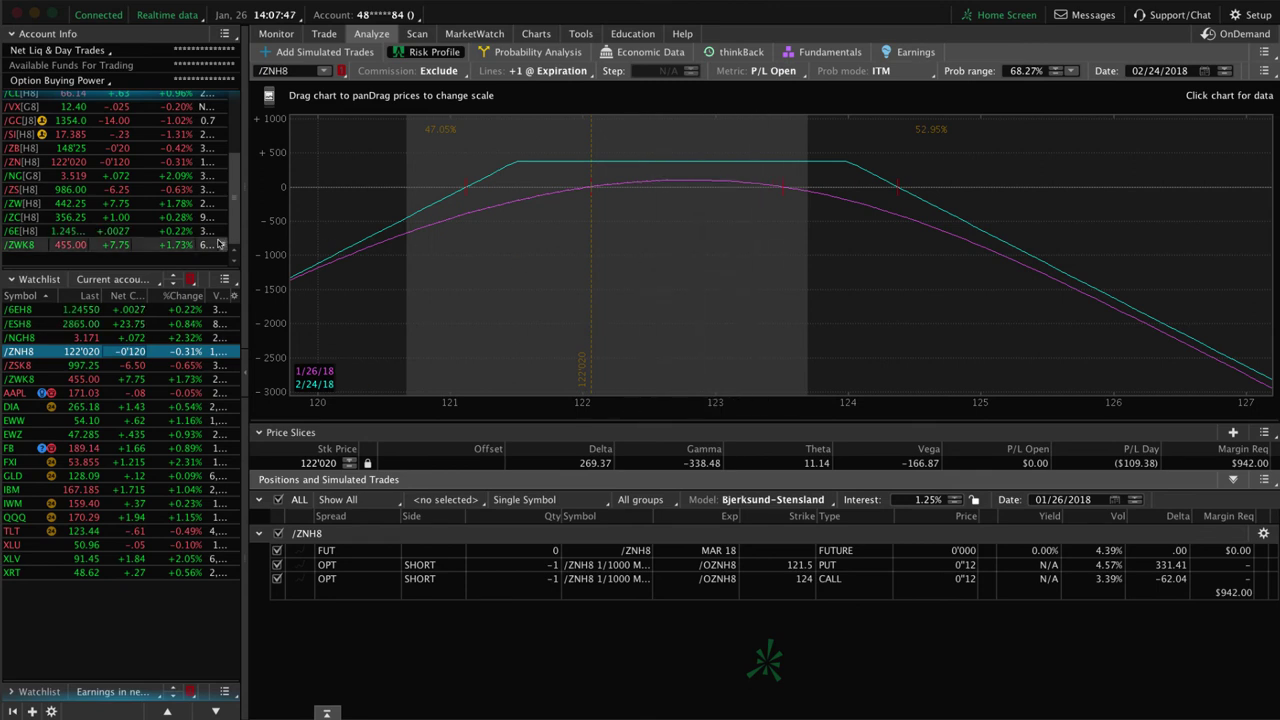
View the TLT risk profile again, and display the TLT chart
scroll(120, 205, "down", 5)
left_click(30, 174)
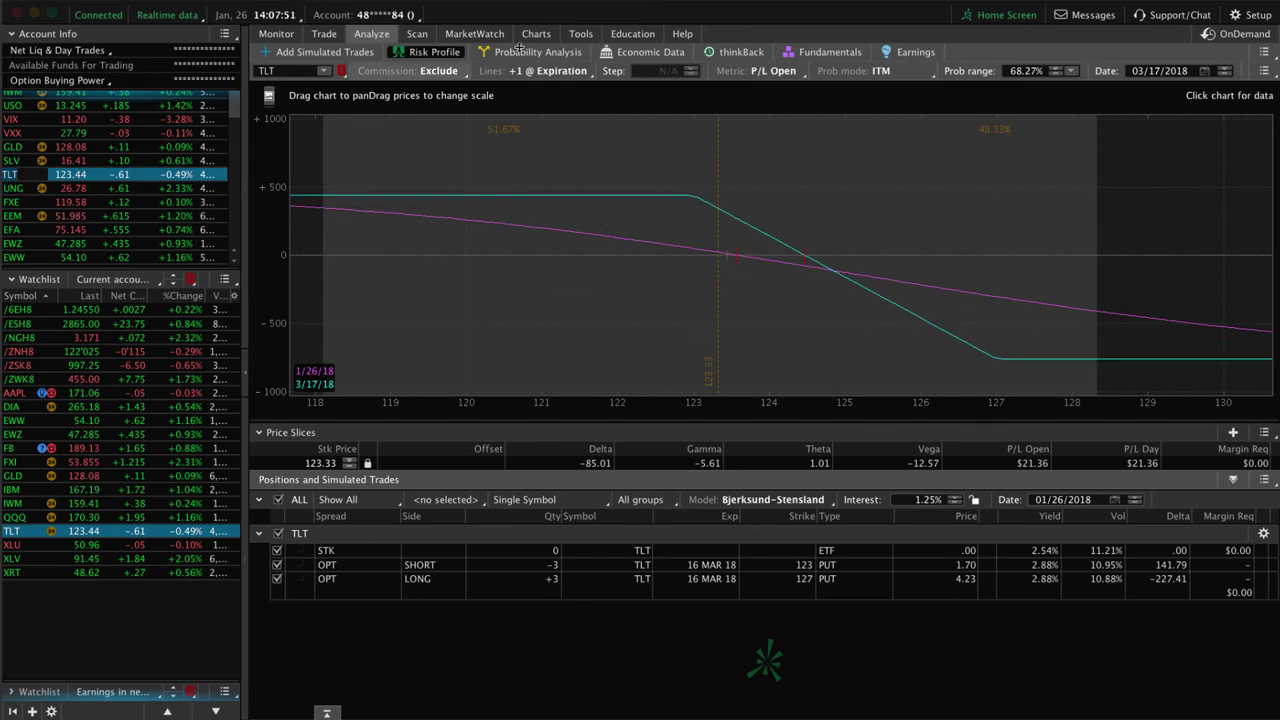
left_click(536, 33)
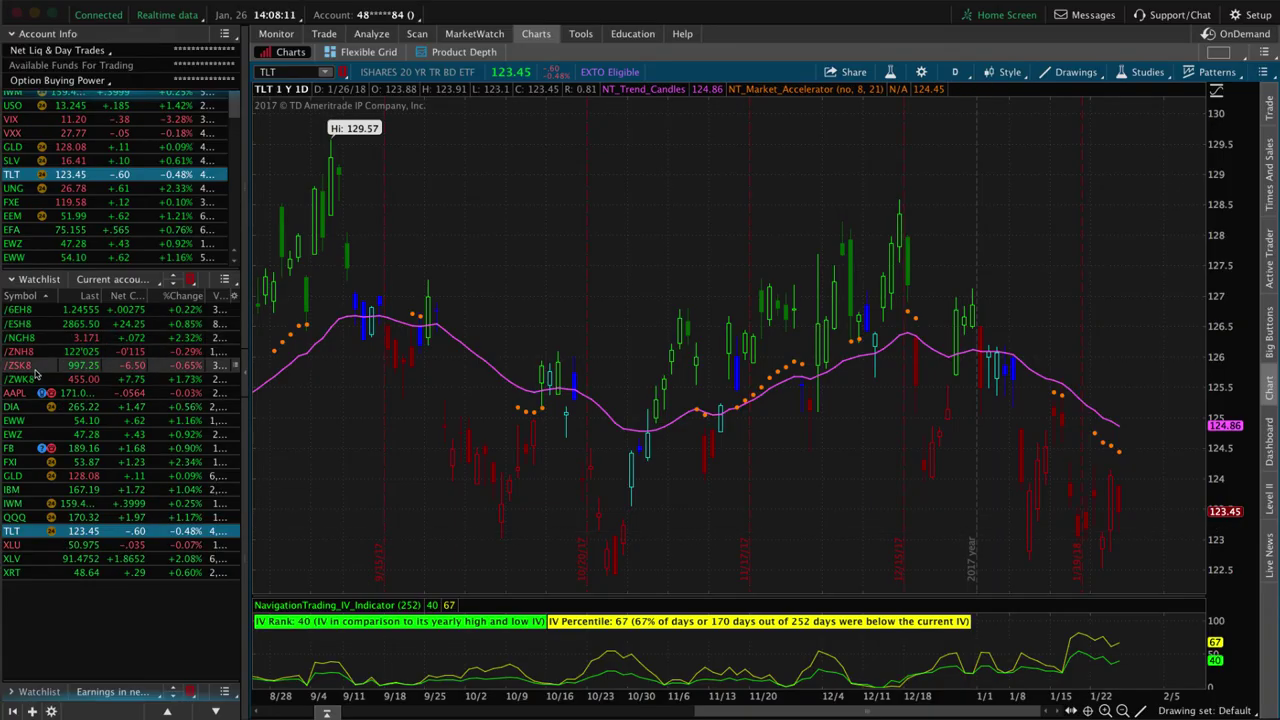
View the DIA chart and the risk profile of its 16 MAR 18 option legs
left_click(35, 407)
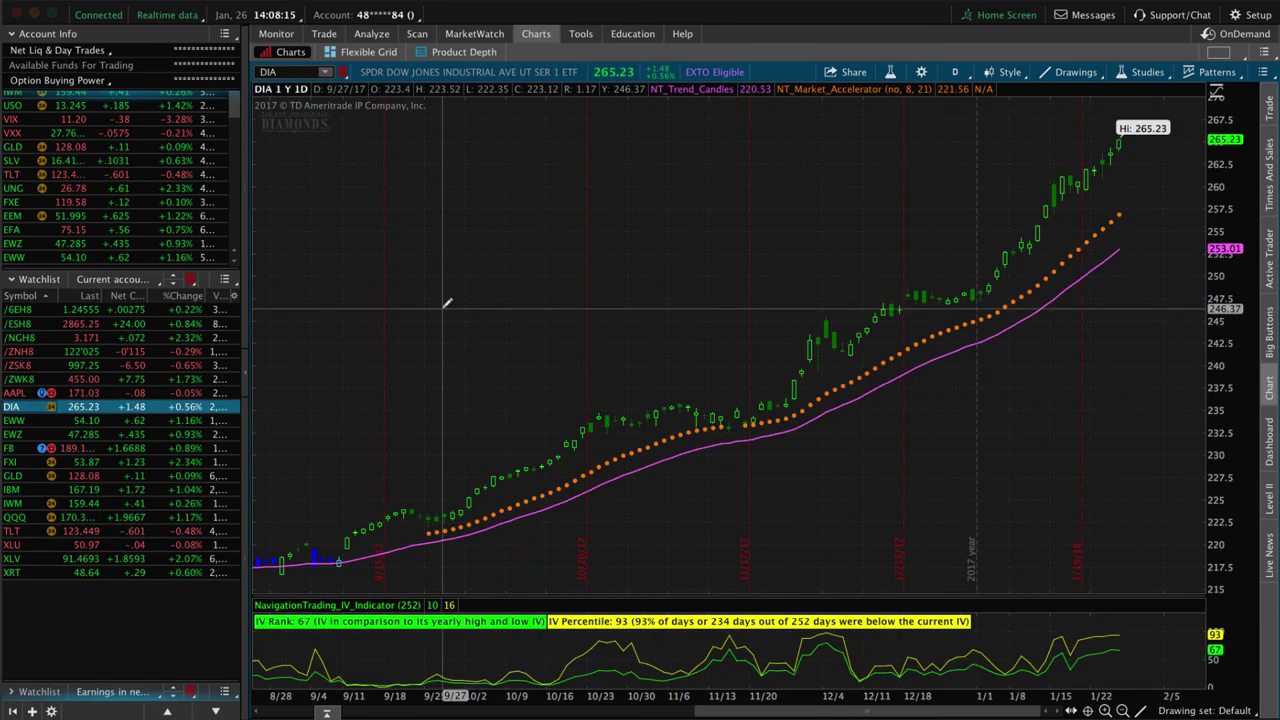
left_click(371, 34)
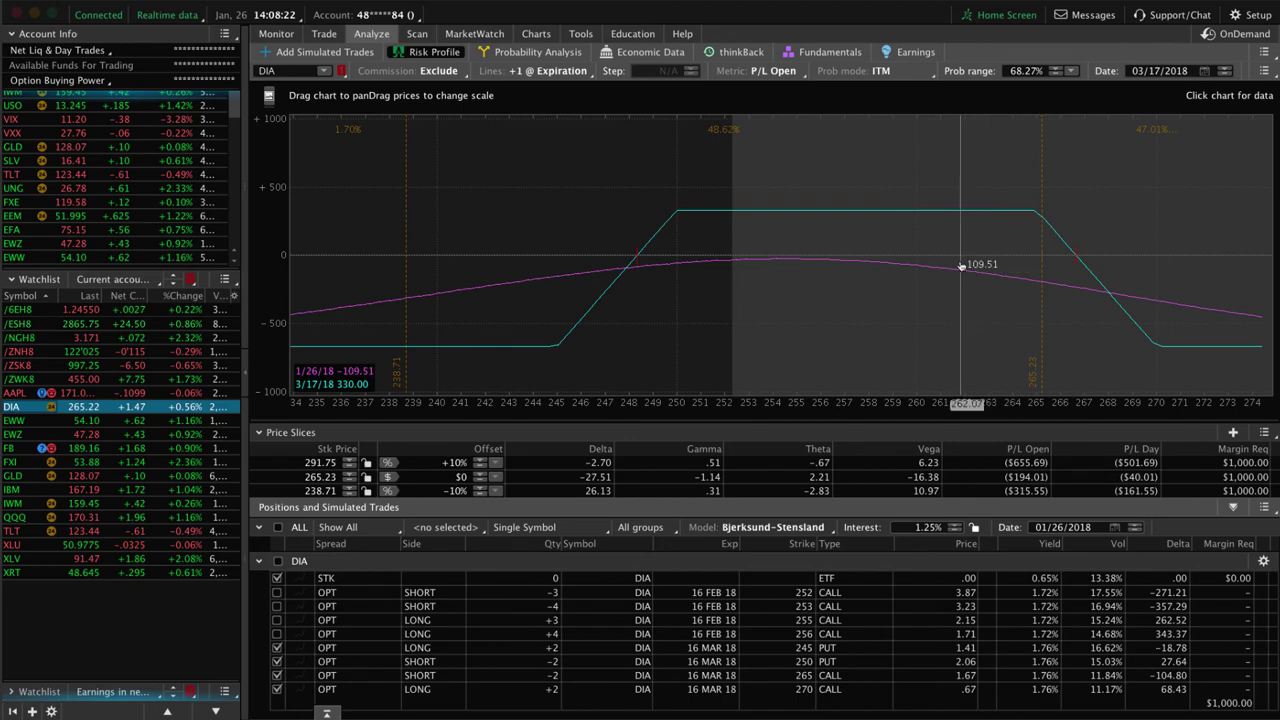
left_click(531, 33)
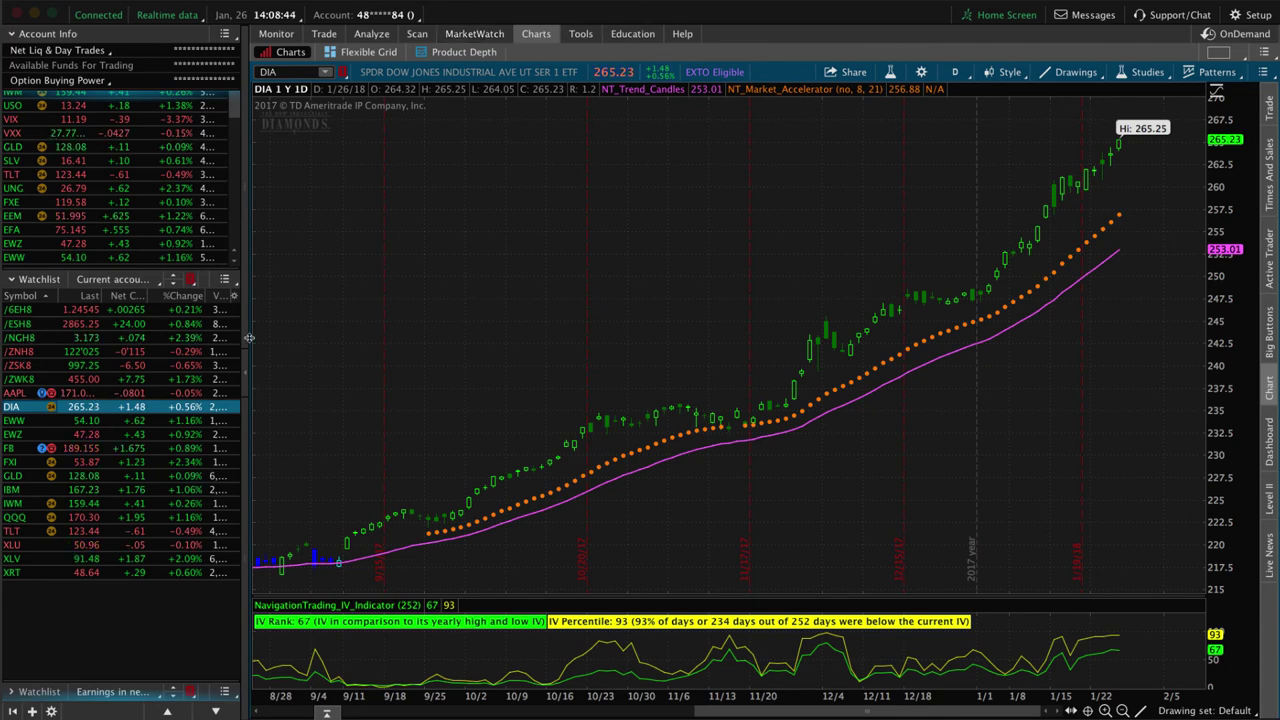
left_click(382, 41)
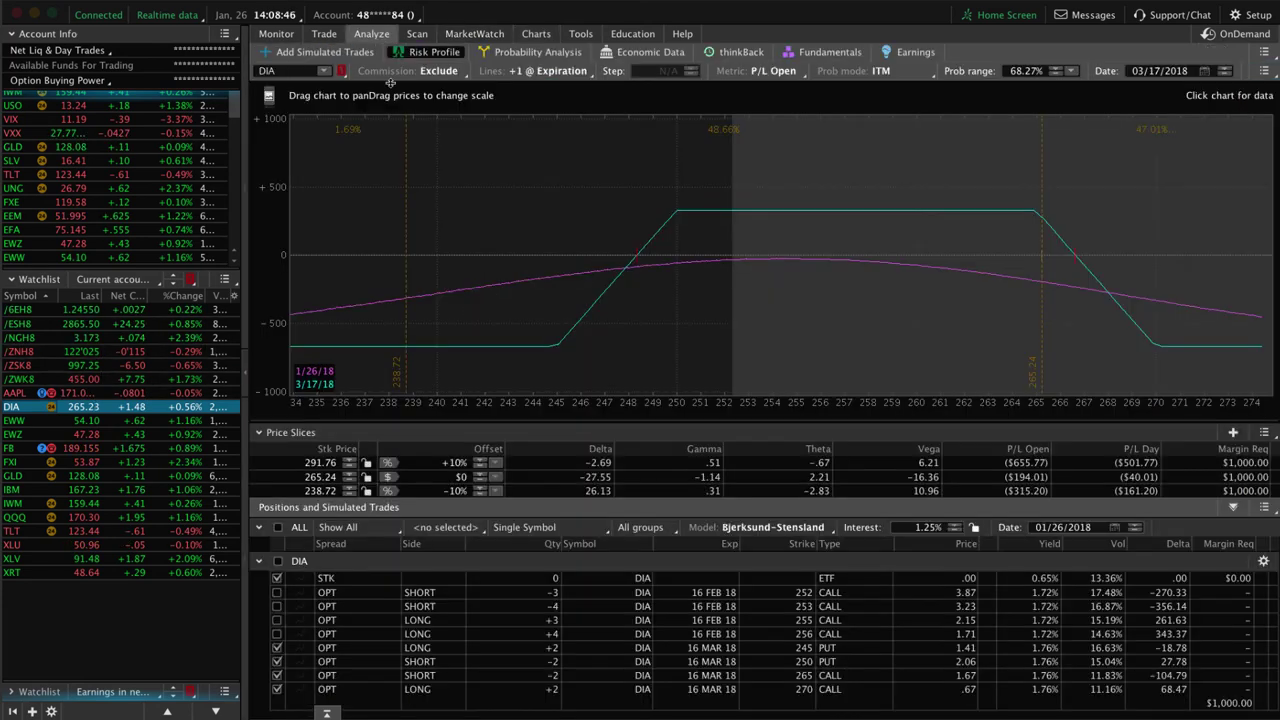
Plot only the DIA 16 FEB 18 short 253 and long 256 calls in the risk profile instead of the 16 MAR 18 legs
left_click(277, 689)
left_click(277, 675)
left_click(277, 661)
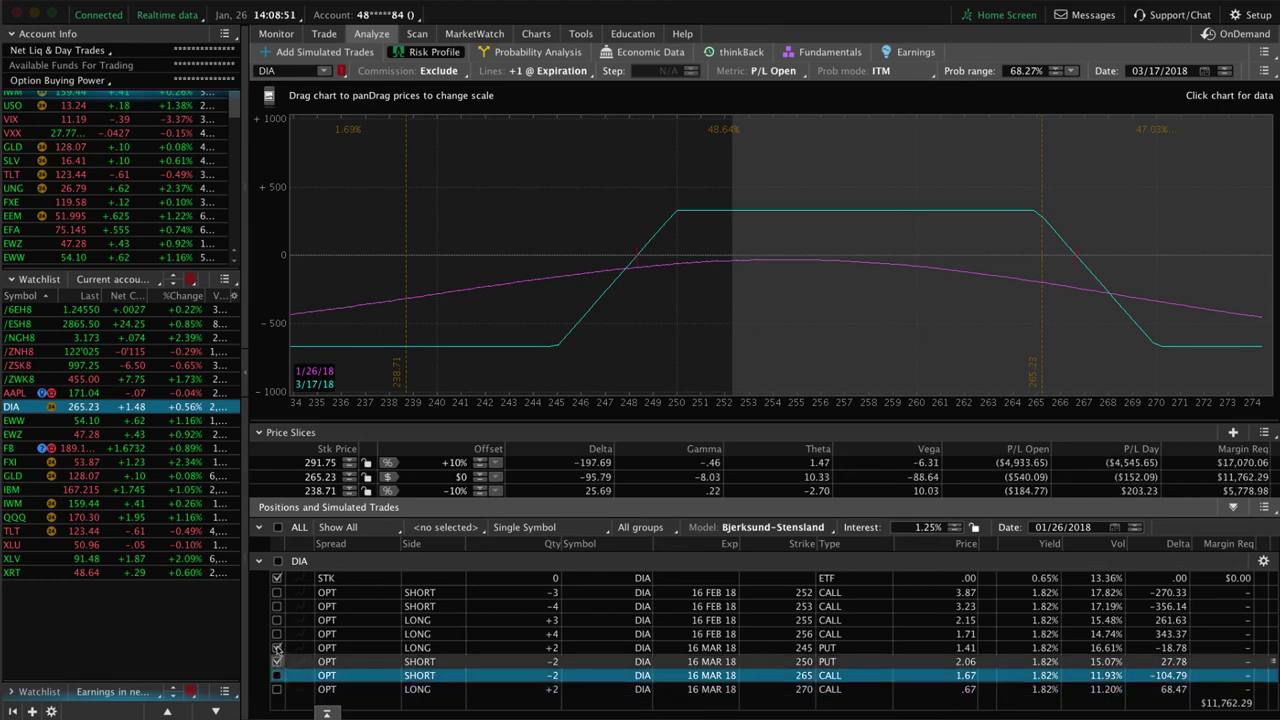
left_click(277, 647)
left_click(278, 635)
left_click(277, 634)
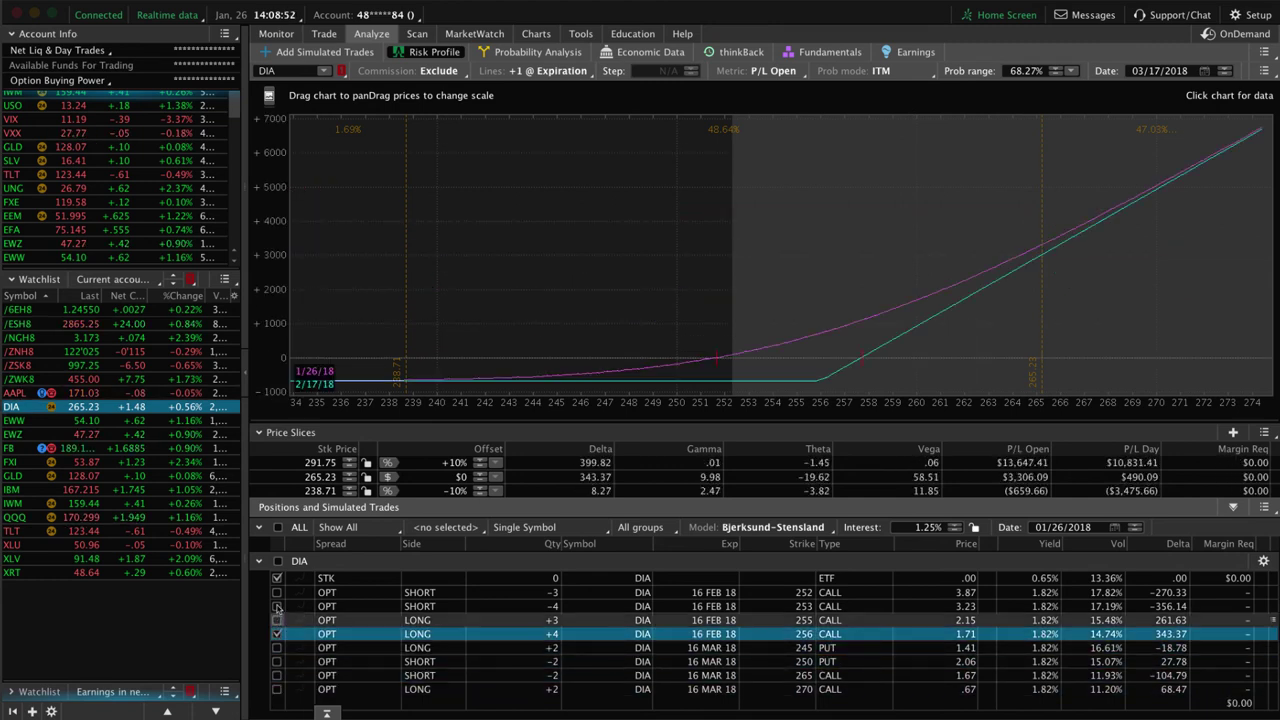
left_click(277, 606)
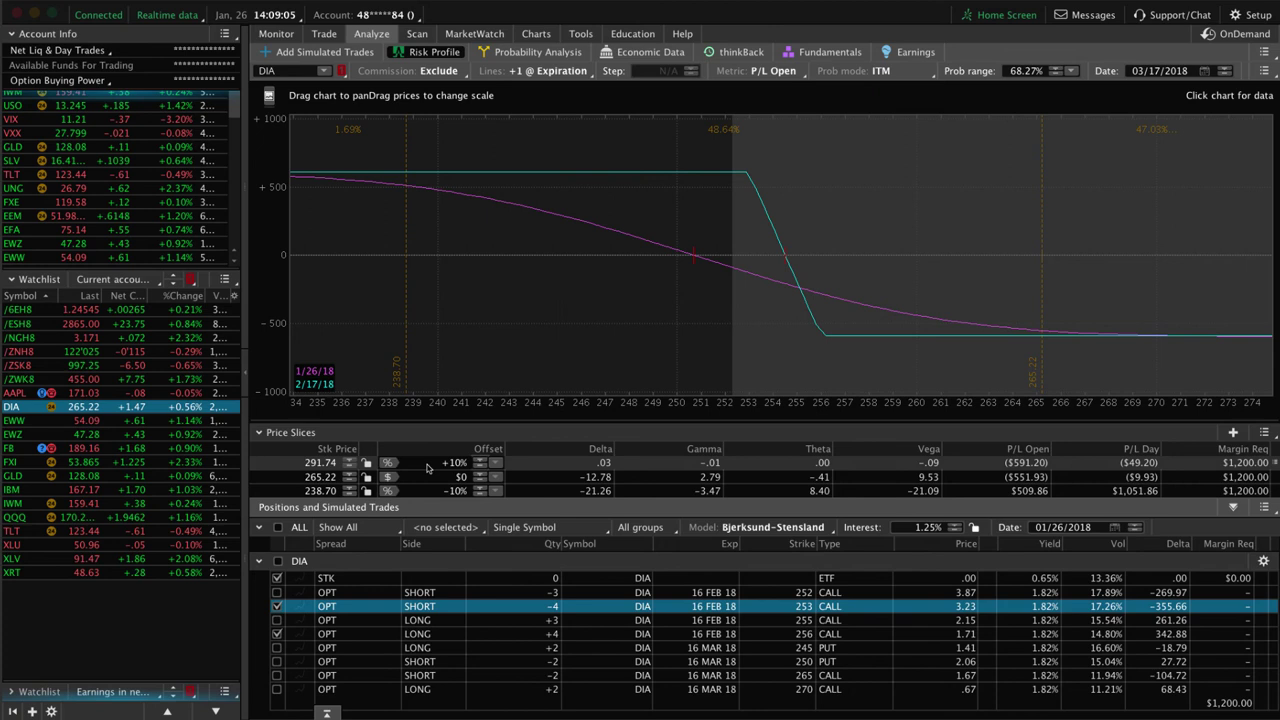
Plot the DIA 16 FEB 18 short 252 and long 255 calls instead of the 253 and 256 calls
left_click(277, 592)
left_click(277, 606)
left_click(277, 620)
left_click(277, 634)
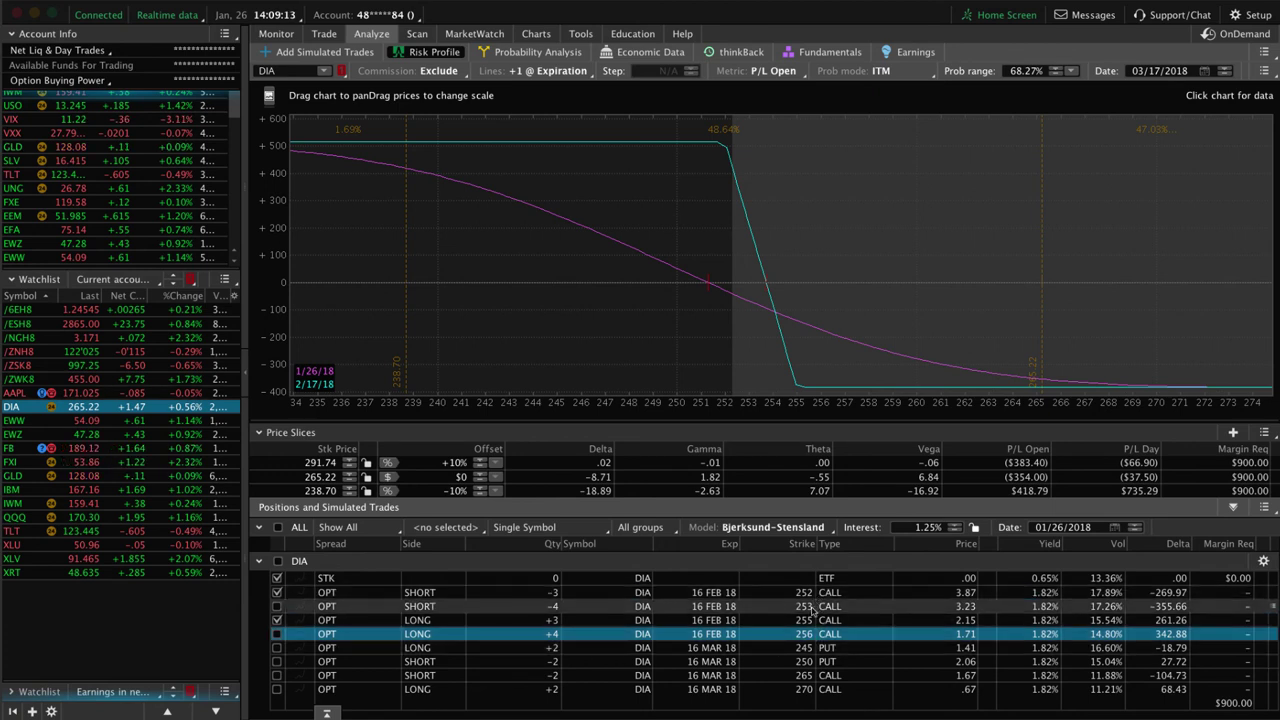
View the FXI risk profile, and check GLD on both its risk profile and its price chart
left_click(27, 463)
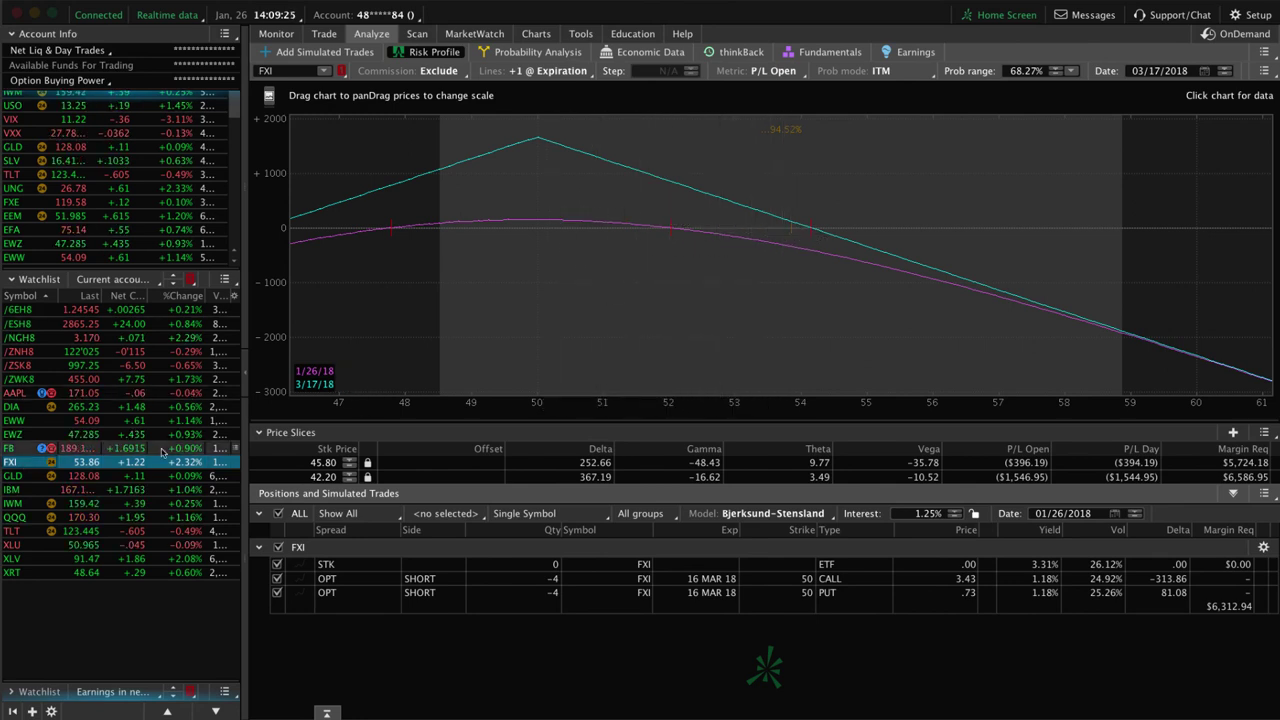
left_click(17, 477)
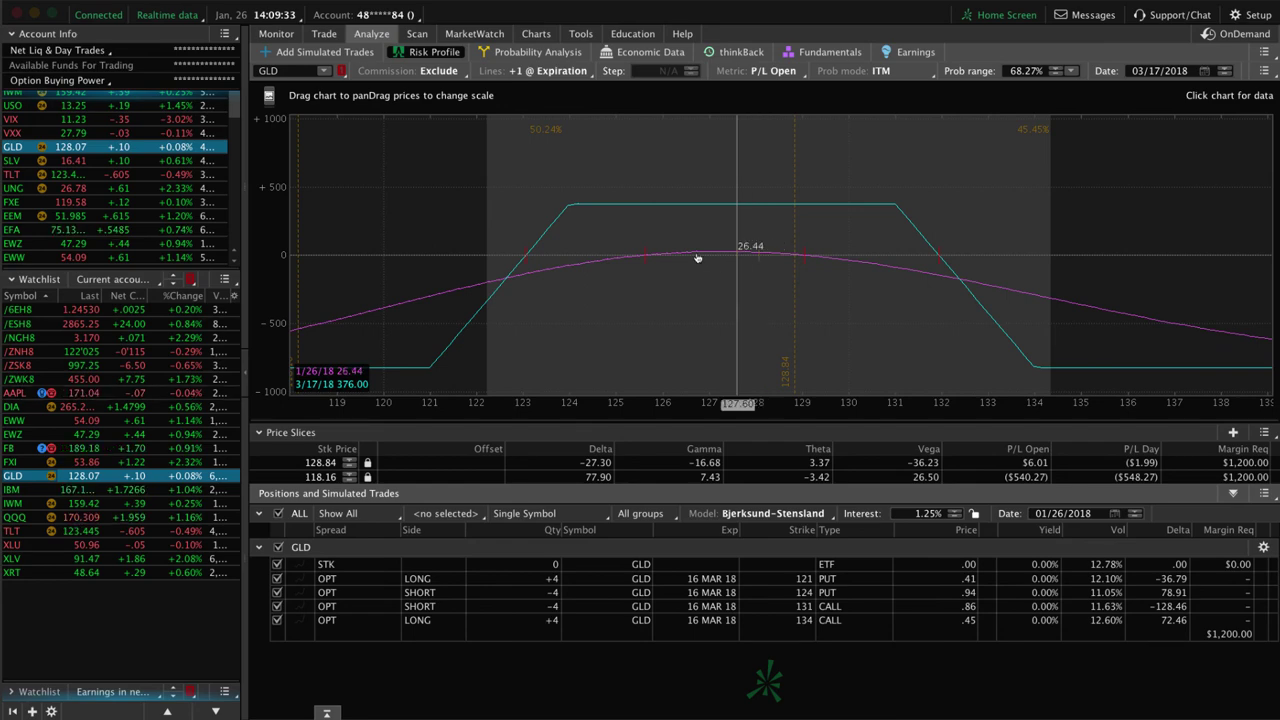
left_click(530, 34)
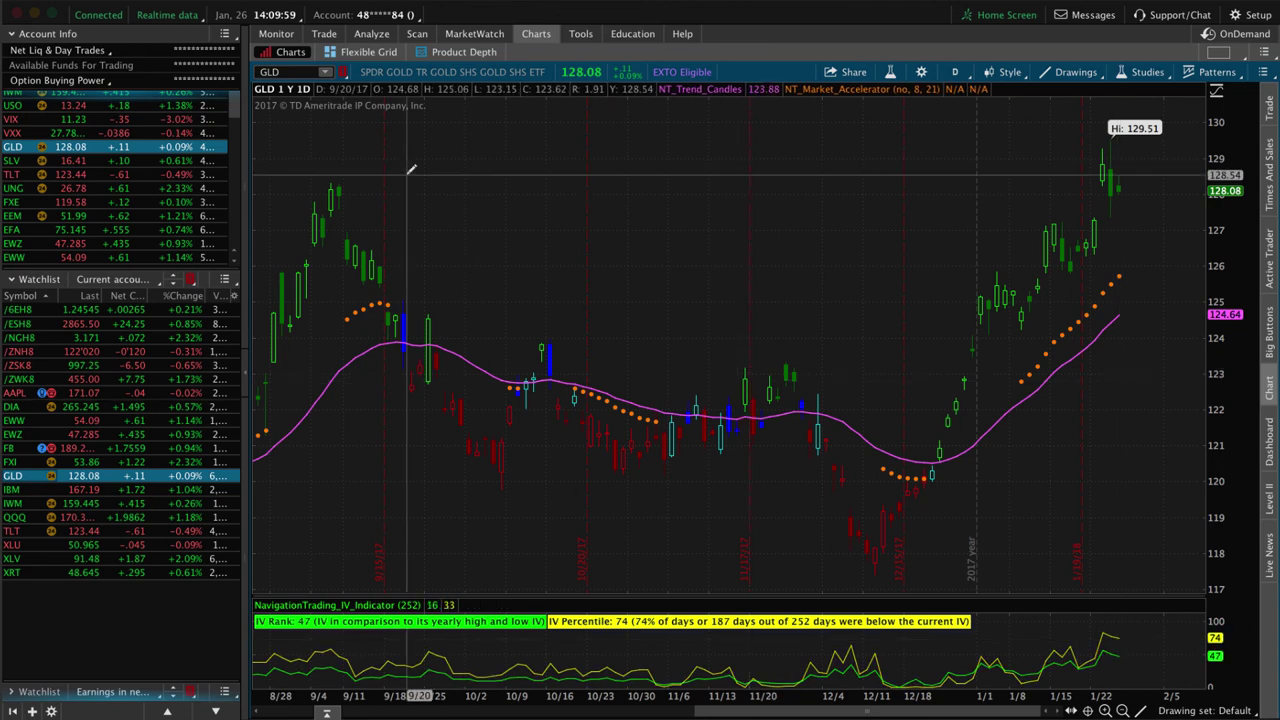
left_click(371, 34)
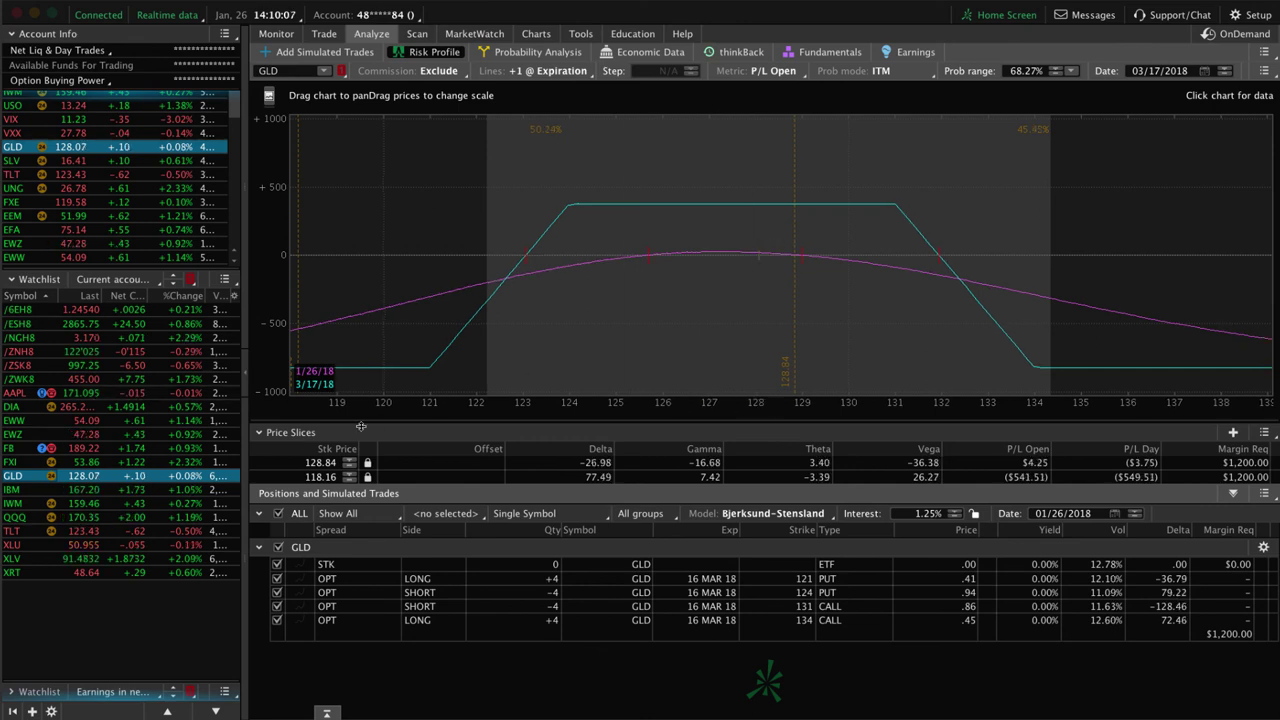
View the IBM risk profile, and display the IWM risk profile and chart
left_click(180, 490)
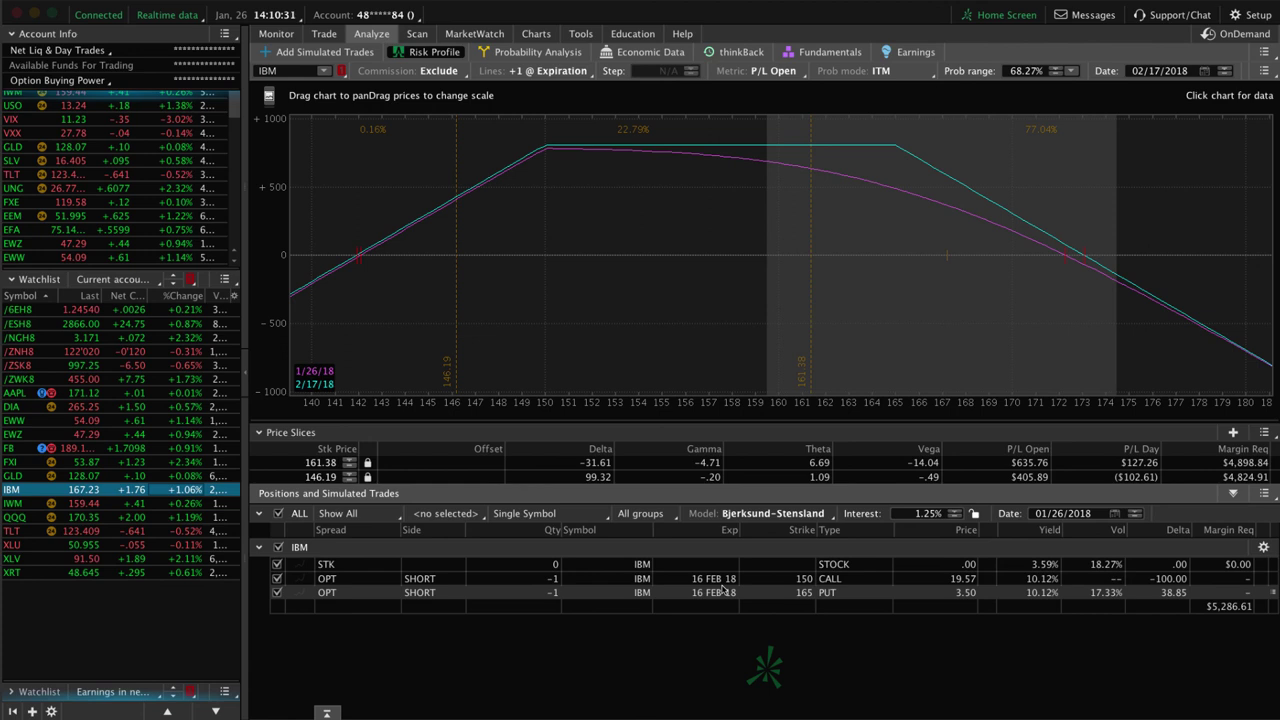
left_click(20, 503)
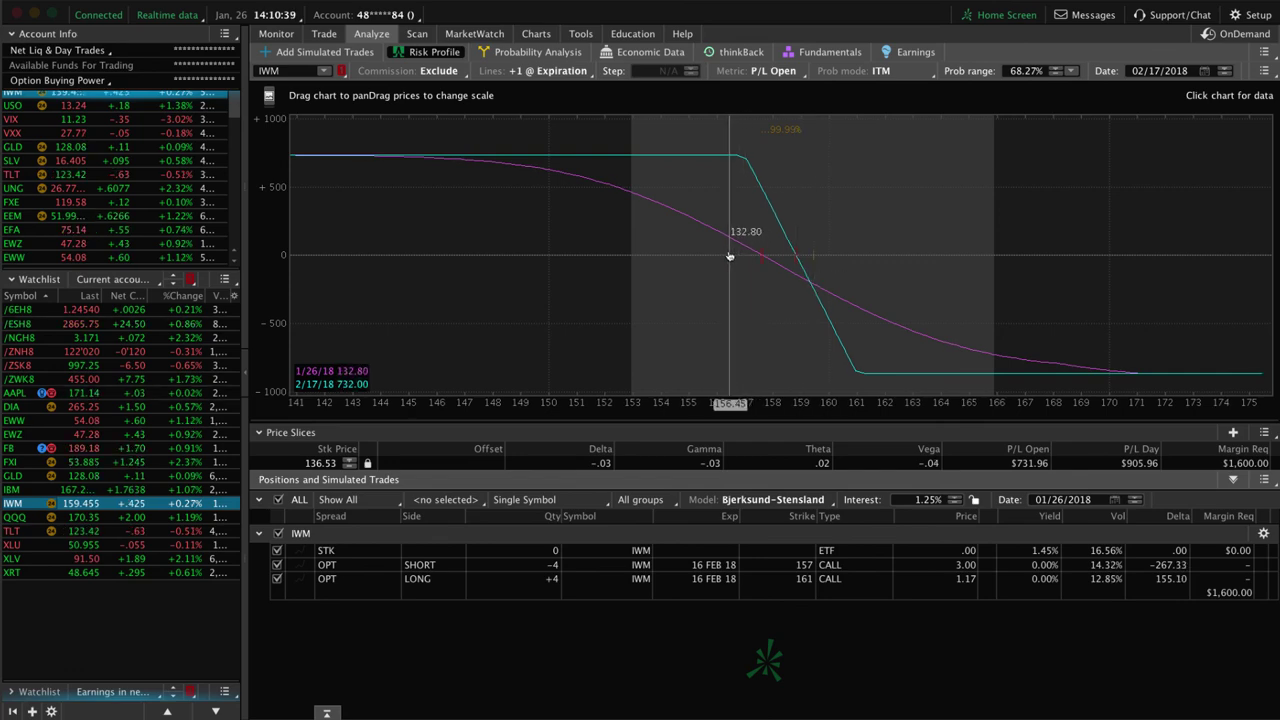
left_click(536, 34)
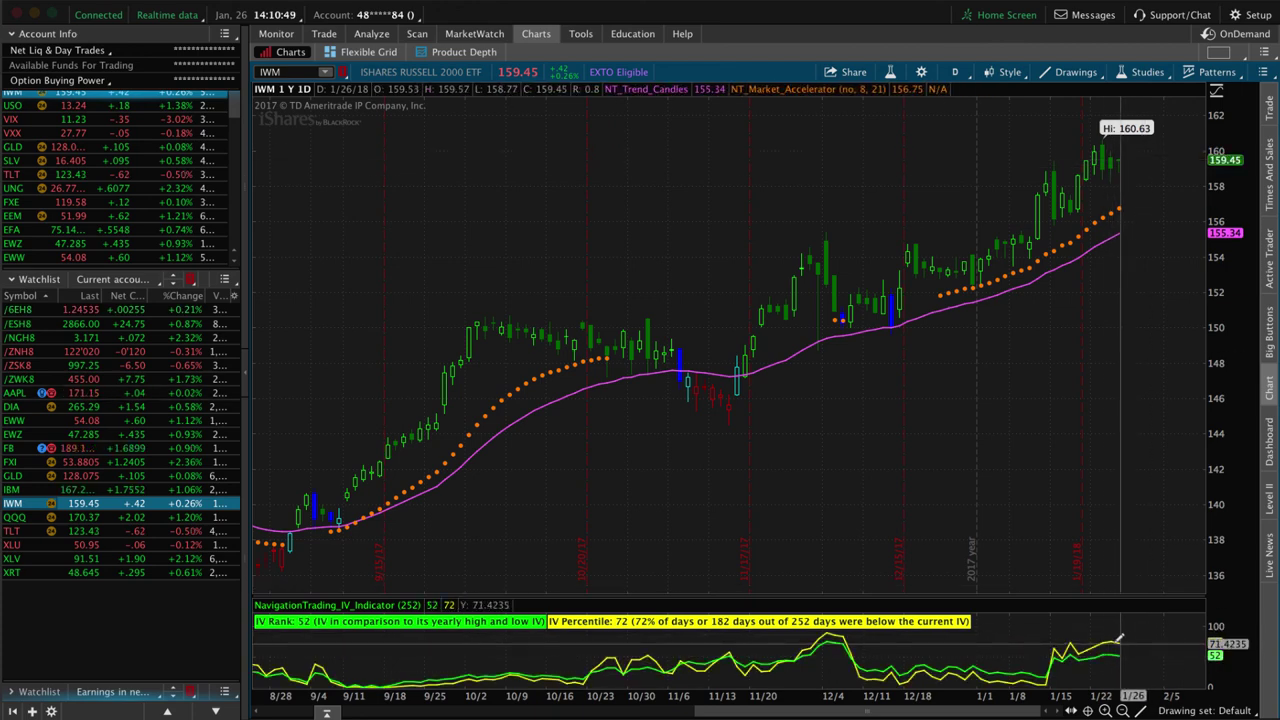
Display the QQQ chart and risk profile, plotting the 16 FEB 18 163 and 166 calls instead of the 164 and 167 calls
left_click(186, 519)
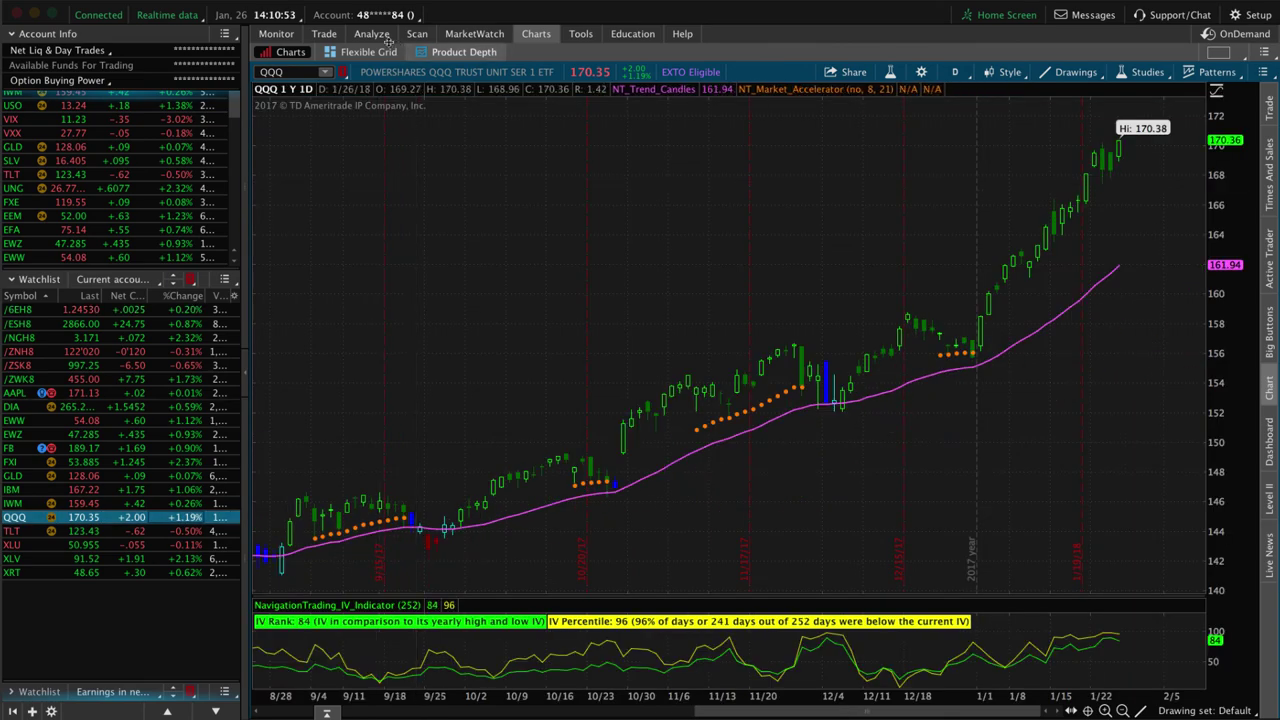
left_click(384, 36)
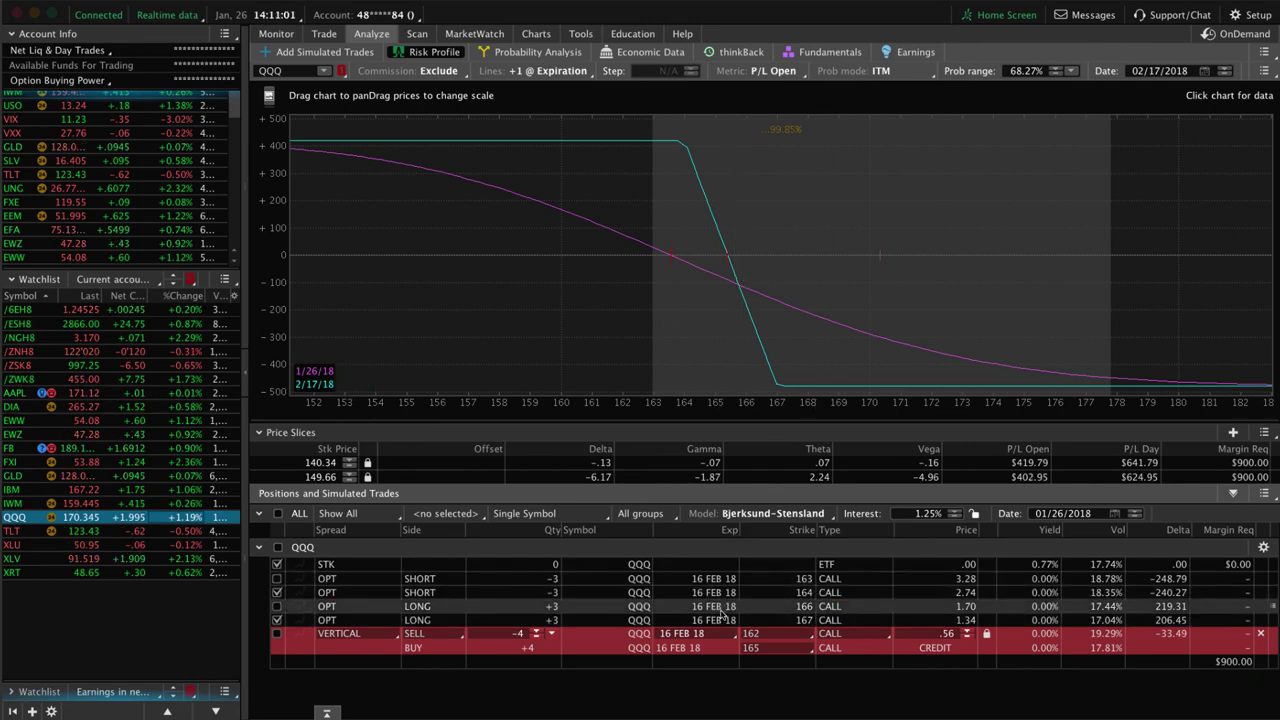
left_click(277, 620)
left_click(277, 606)
left_click(277, 592)
left_click(277, 579)
left_click(277, 579)
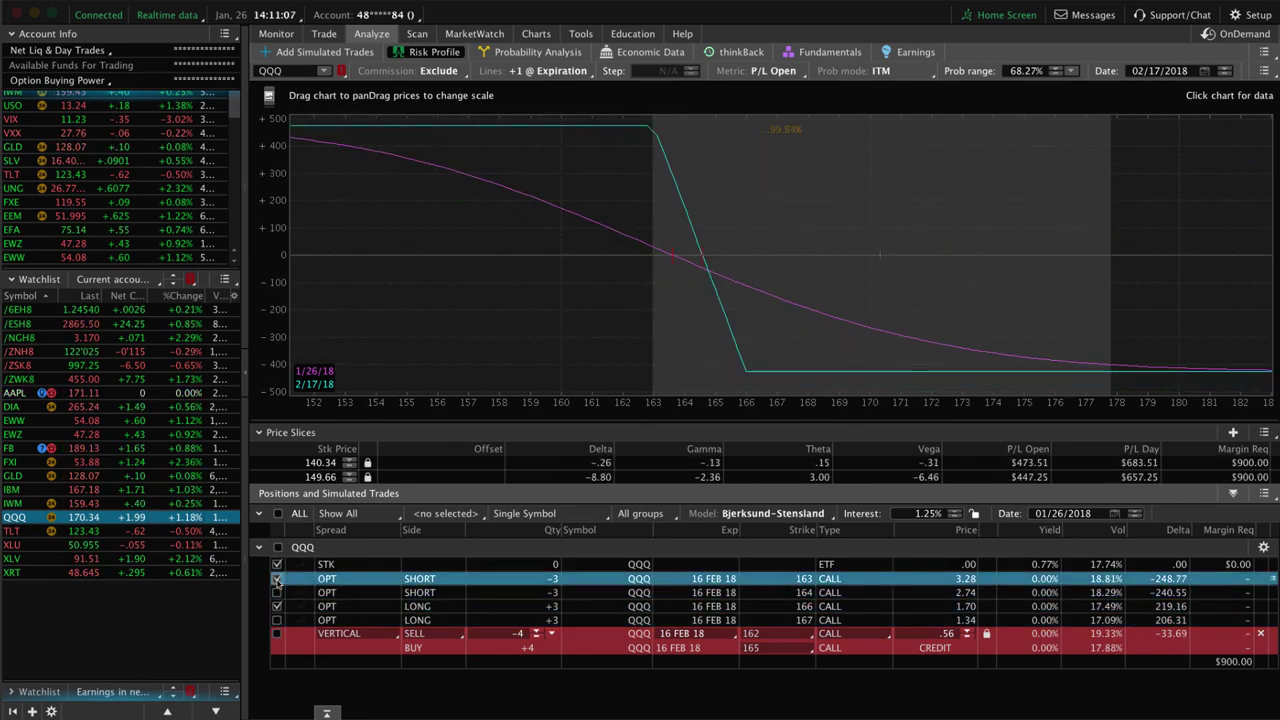
Plot only the simulated QQQ 16 FEB 18 162/165 call vertical in place of the 163 and 166 calls
left_click(277, 606)
left_click(277, 579)
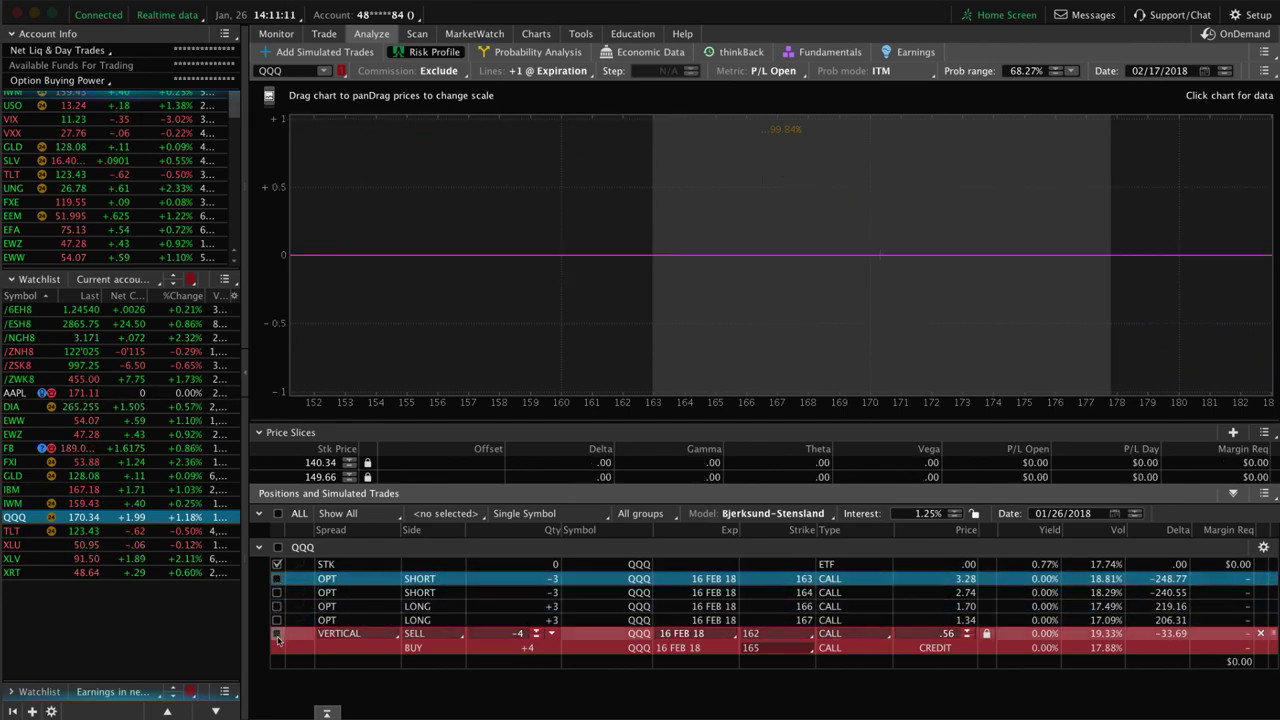
left_click(277, 634)
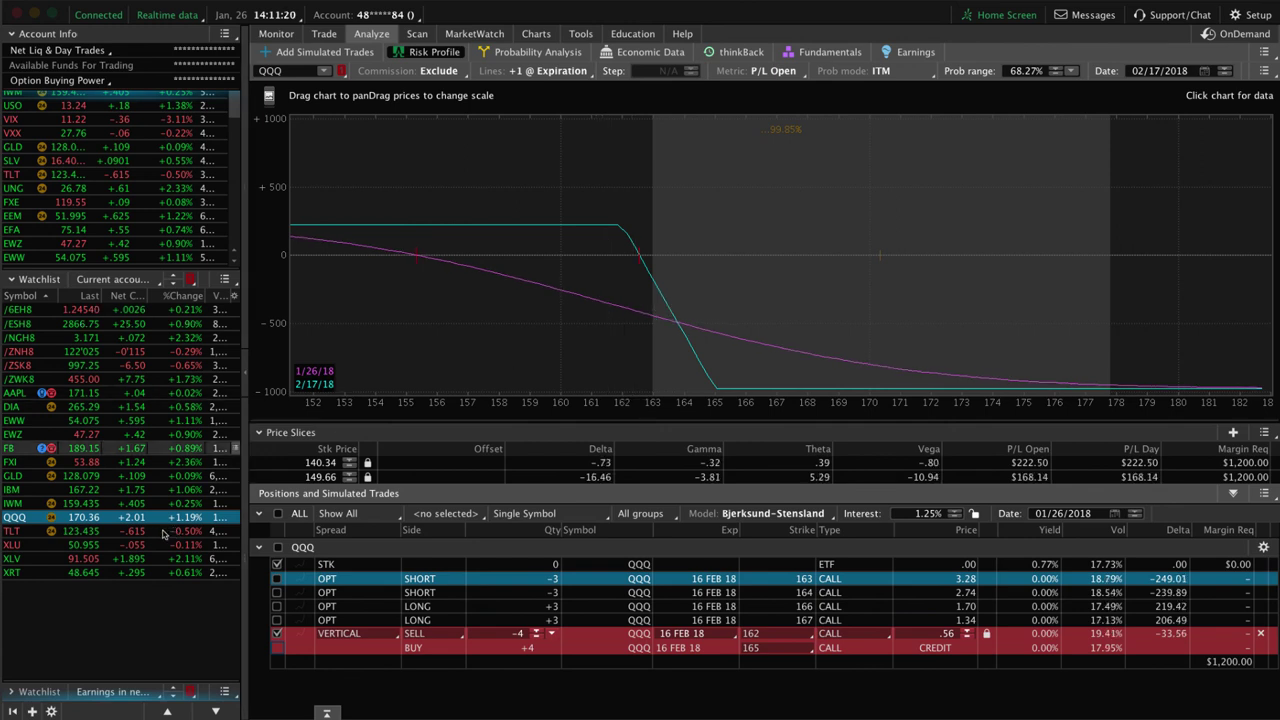
View the XLU risk profile and open the XRT risk profile
left_click(105, 545)
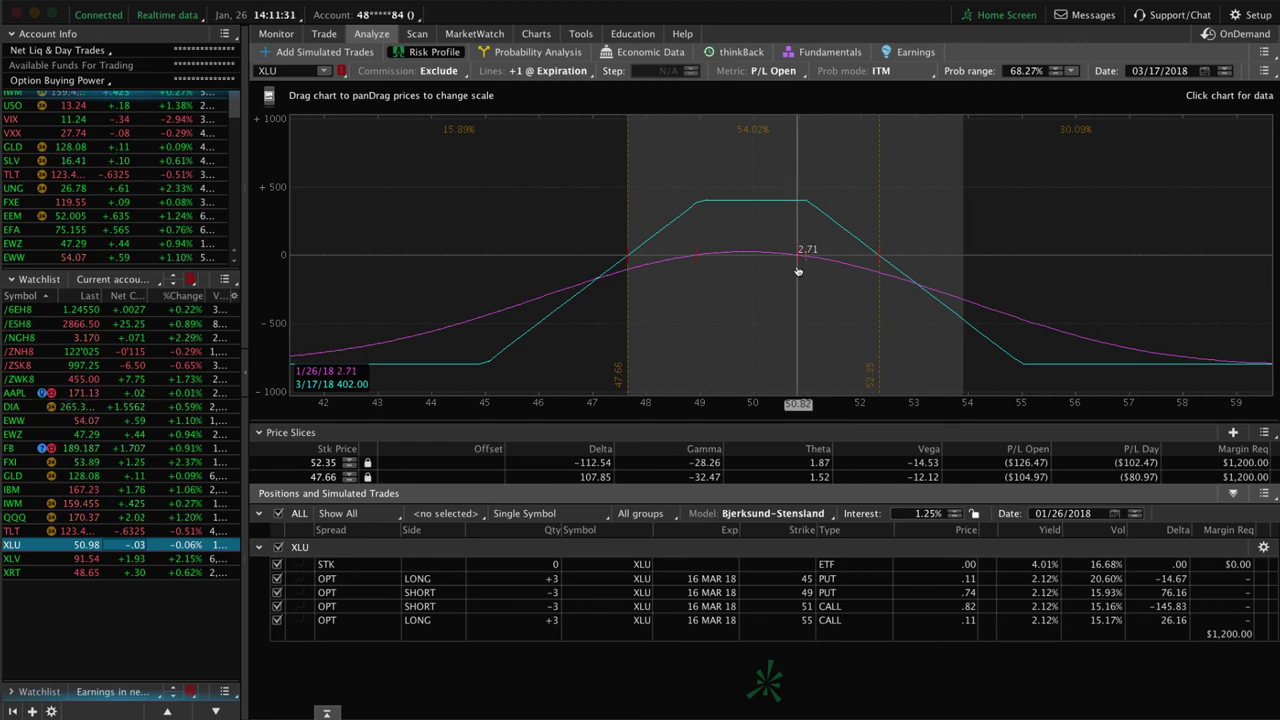
left_click(176, 573)
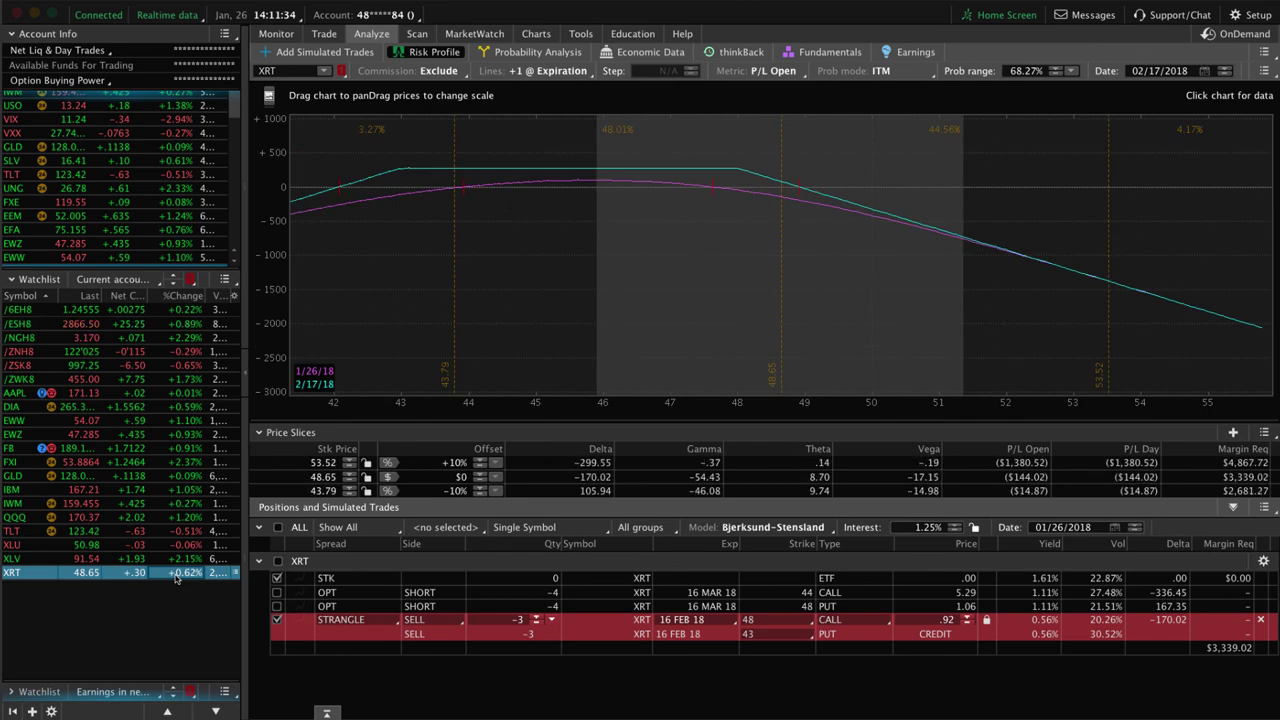